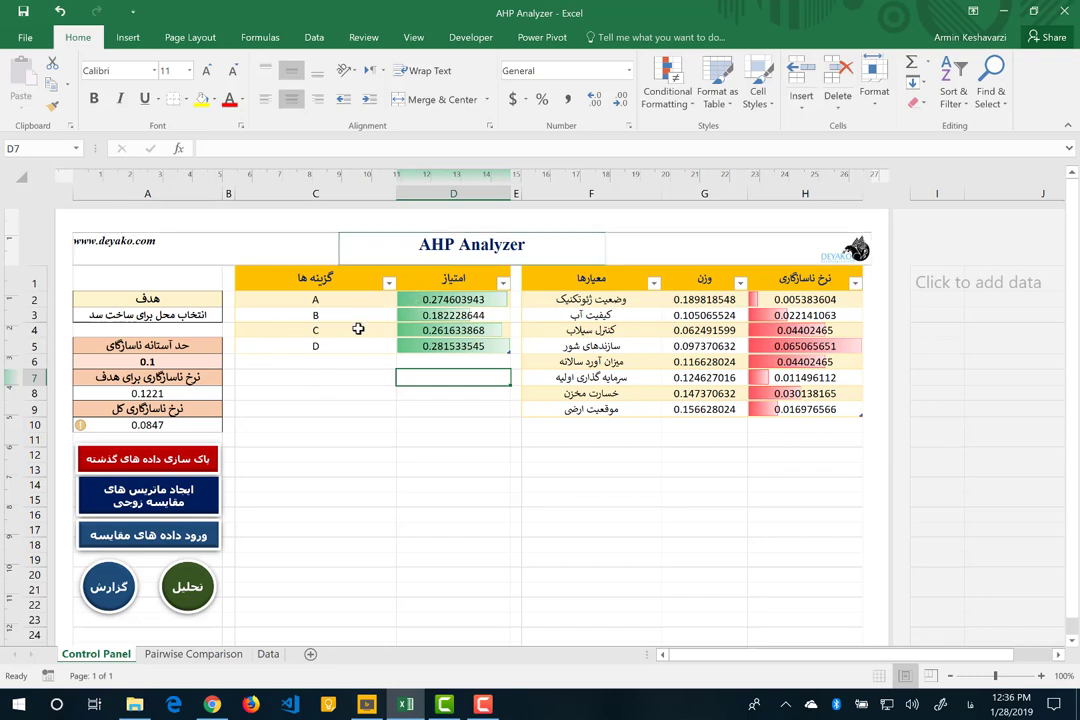
Step: Review the goal text in A3 and the four alternatives A to D on the Control Panel
{"action": "left_click", "coordinate": [185, 313]}
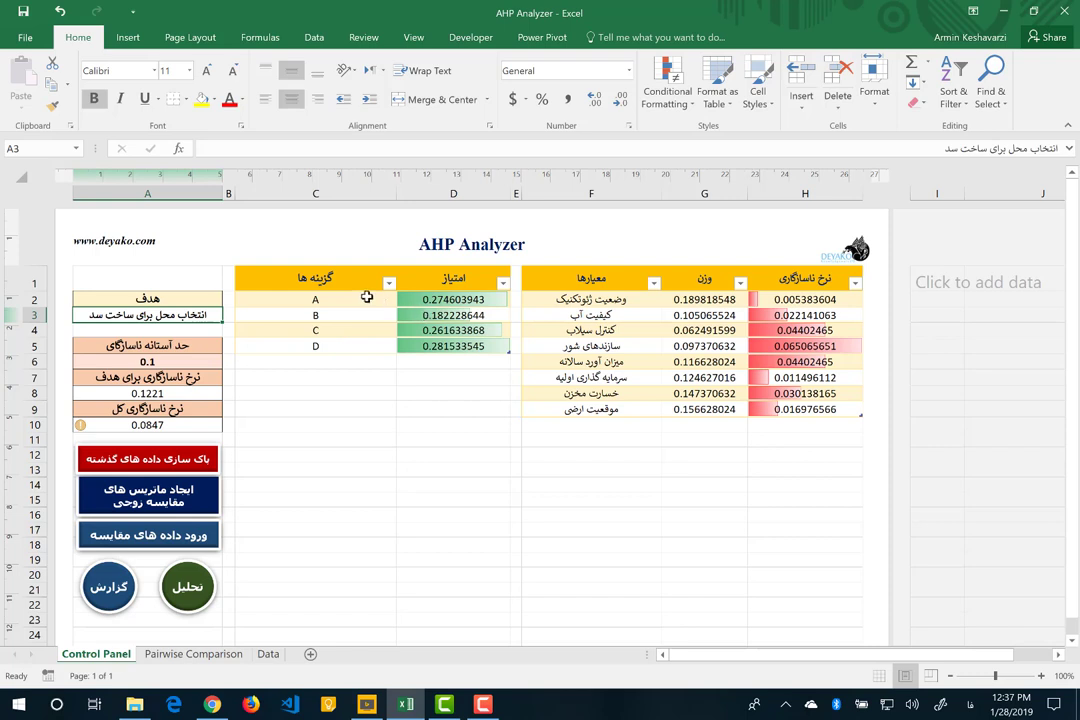
{"action": "left_click_drag", "start_coordinate": [367, 299], "coordinate": [359, 347]}
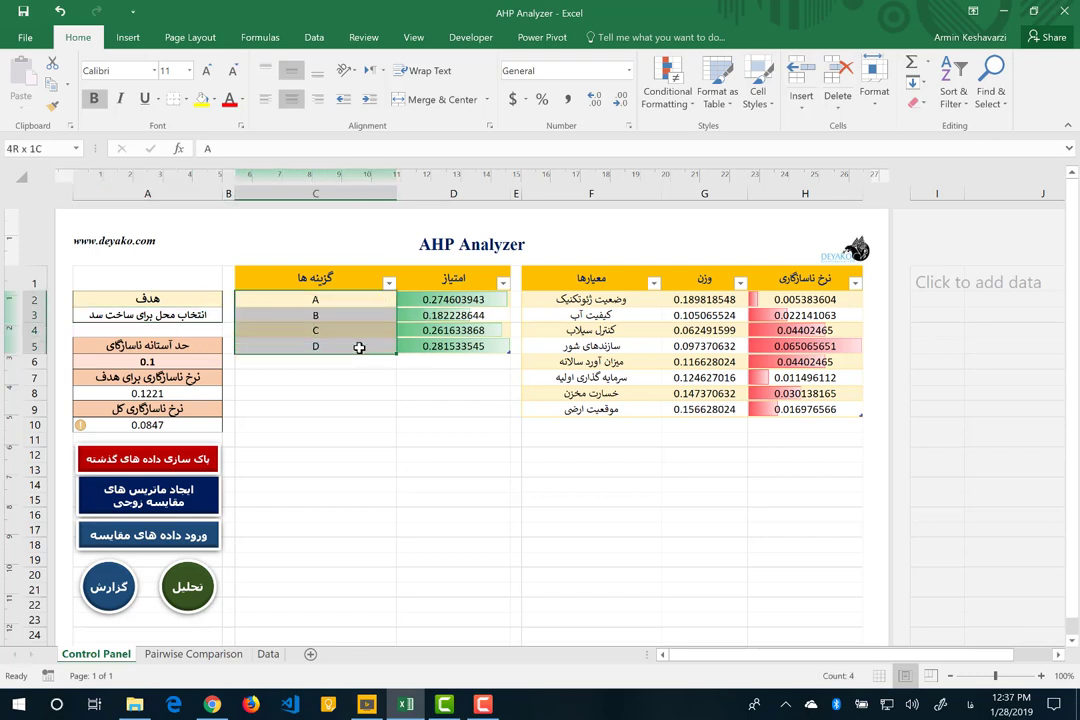
{"action": "left_click", "coordinate": [316, 299]}
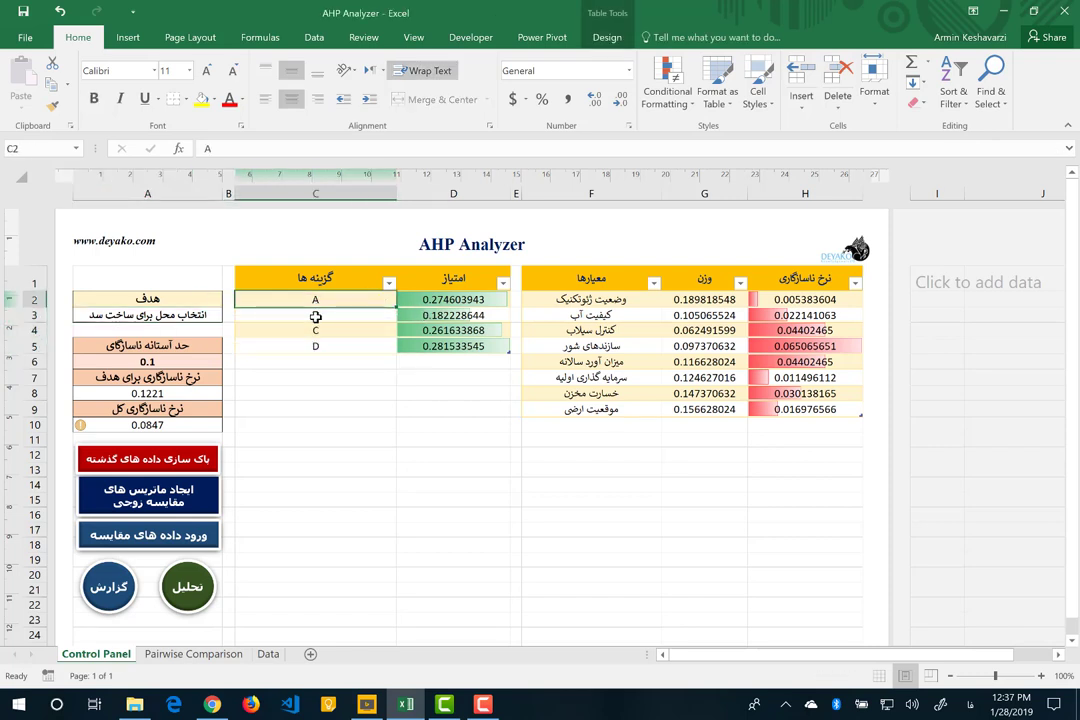
{"action": "left_click", "coordinate": [315, 316]}
{"action": "left_click", "coordinate": [315, 331]}
{"action": "left_click", "coordinate": [315, 346]}
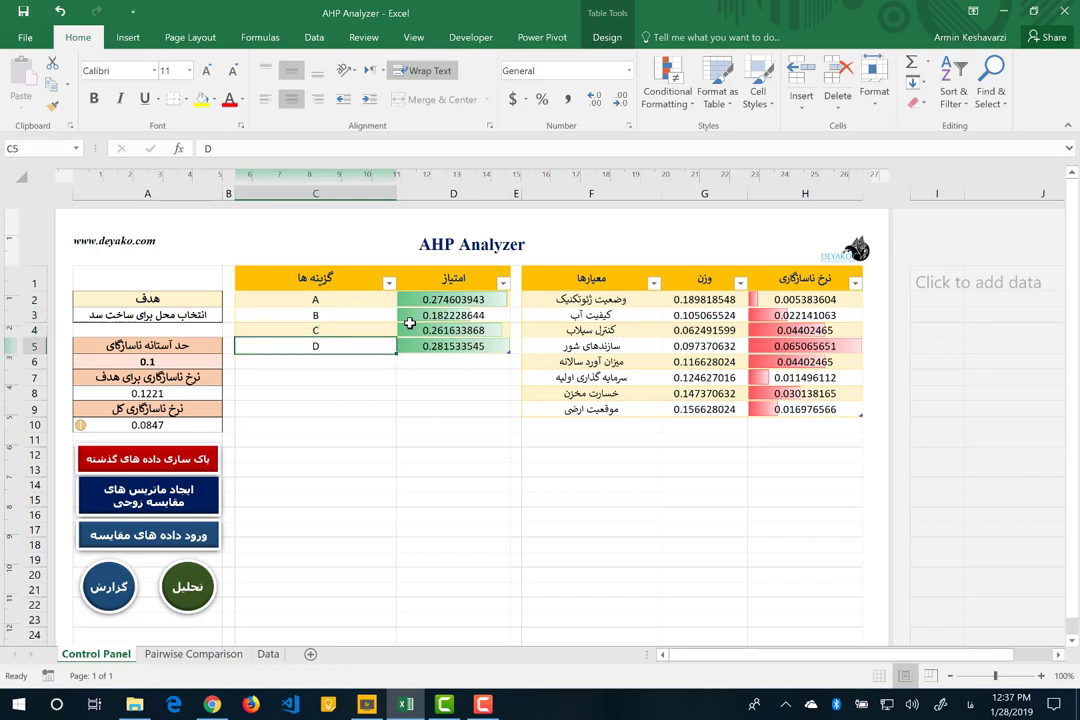
Step: Step through the list of criteria names on the Control Panel
{"action": "left_click_drag", "start_coordinate": [585, 299], "coordinate": [592, 413]}
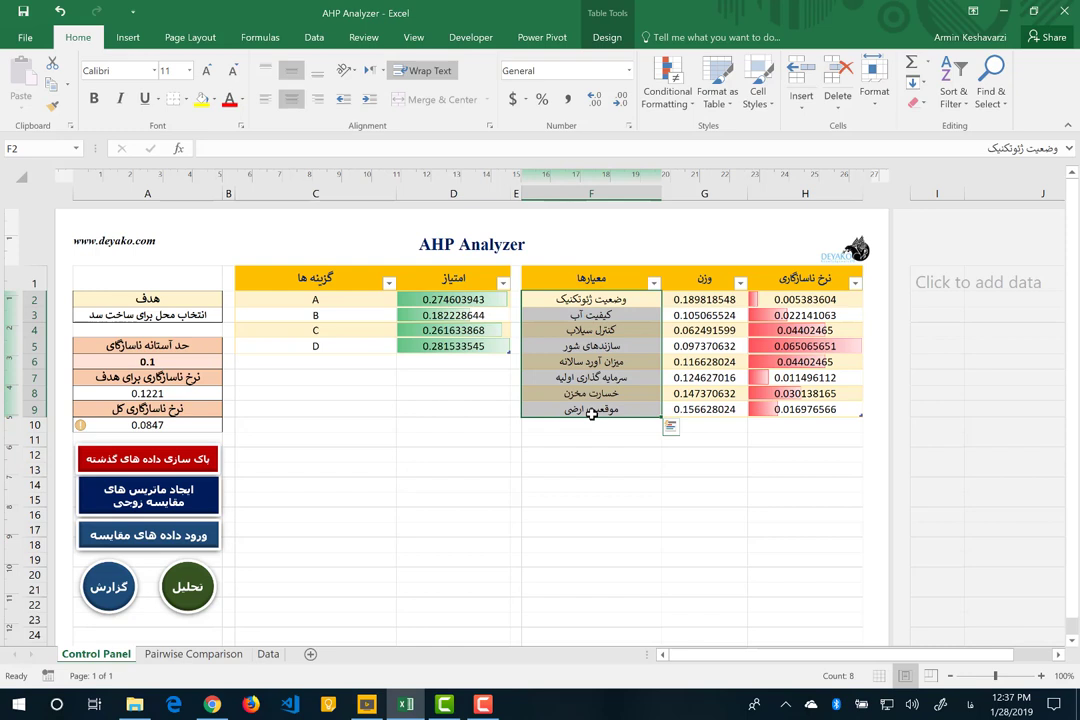
{"action": "left_click", "coordinate": [646, 303]}
{"action": "left_click", "coordinate": [644, 314]}
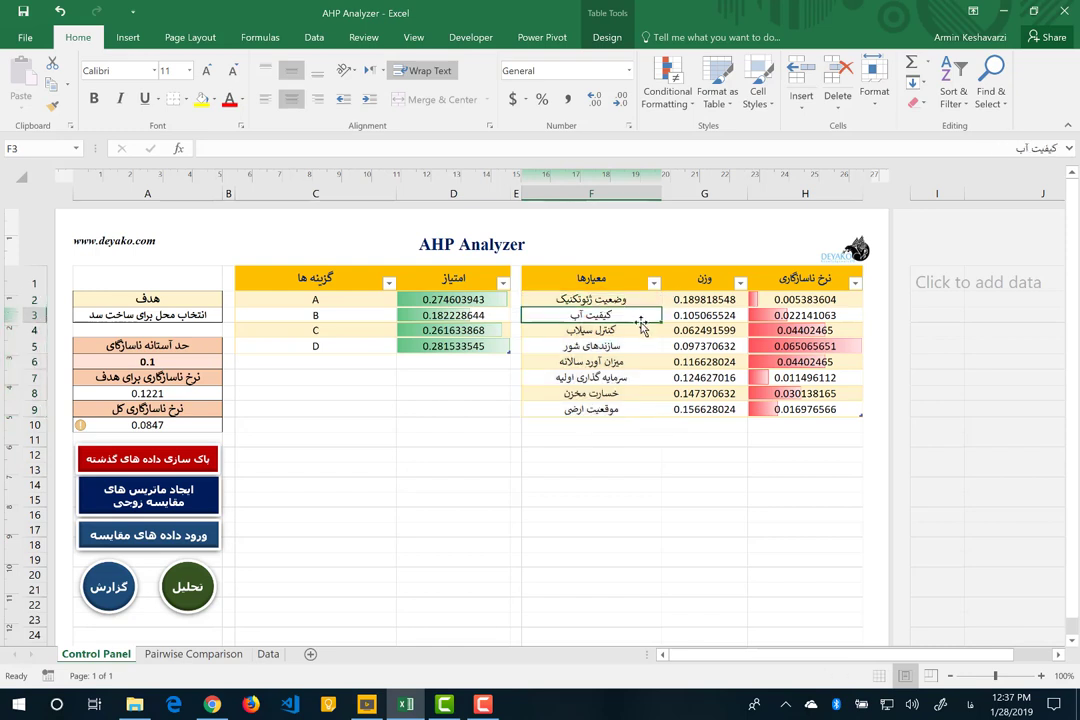
{"action": "left_click", "coordinate": [643, 332]}
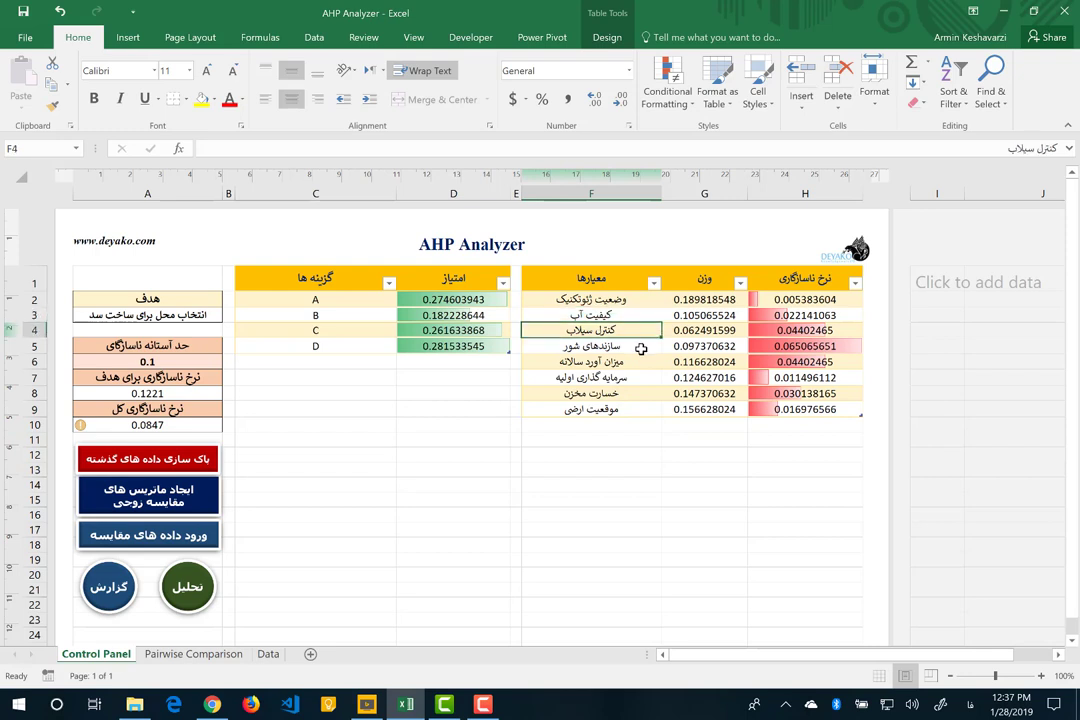
{"action": "left_click", "coordinate": [640, 347]}
{"action": "left_click", "coordinate": [637, 365]}
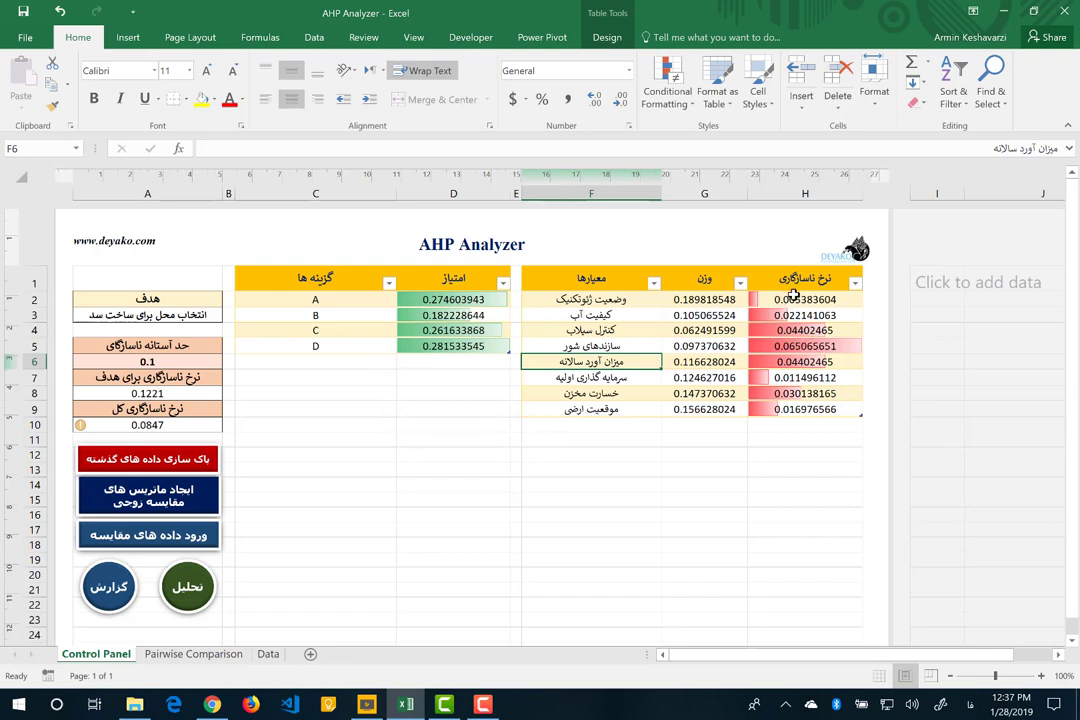
Step: Select the criteria weights, inconsistency rates and the four alternative scores for review
{"action": "left_click_drag", "start_coordinate": [793, 293], "coordinate": [704, 421]}
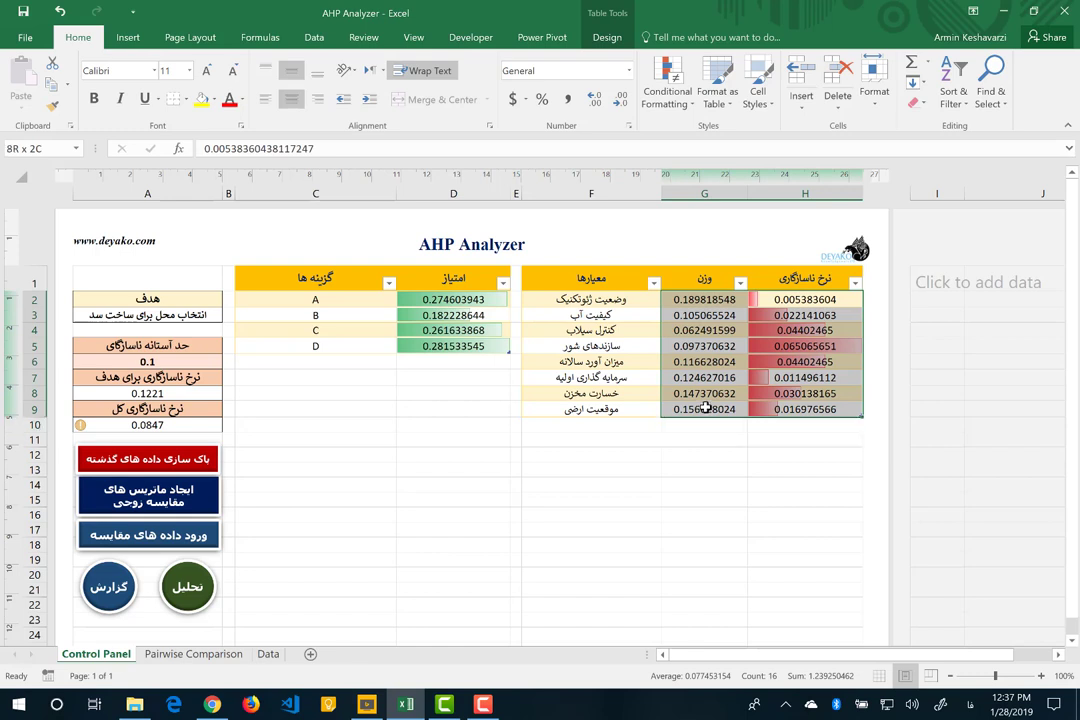
{"action": "left_click", "coordinate": [476, 292]}
{"action": "left_click_drag", "start_coordinate": [476, 292], "coordinate": [465, 343]}
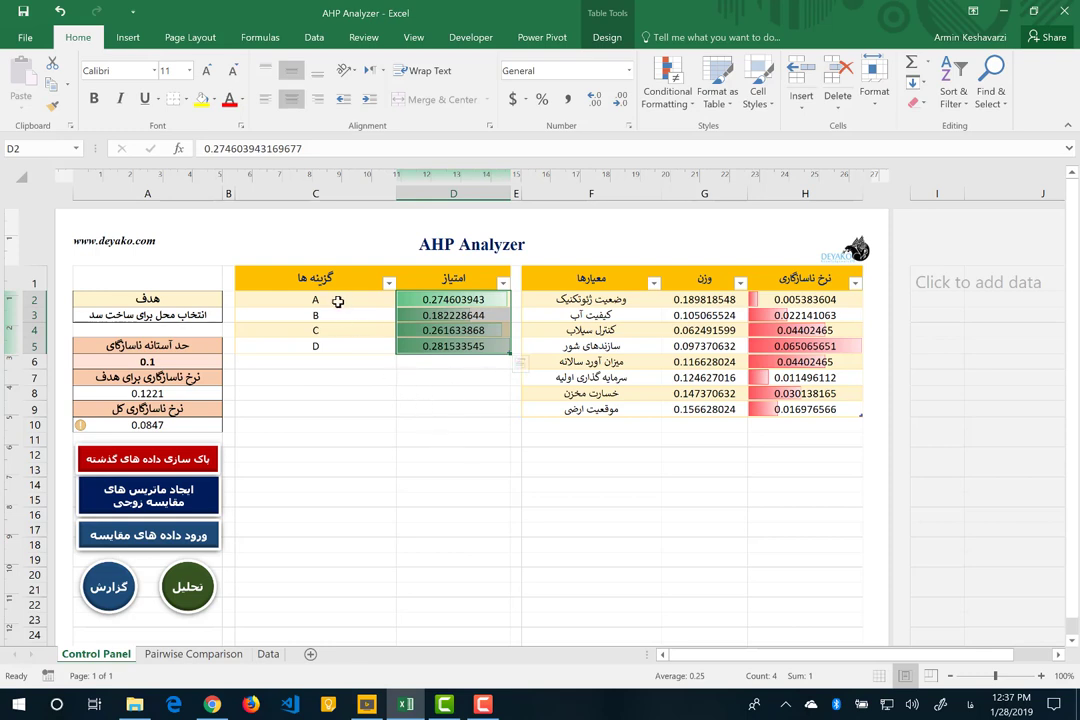
{"action": "left_click_drag", "start_coordinate": [338, 301], "coordinate": [326, 345]}
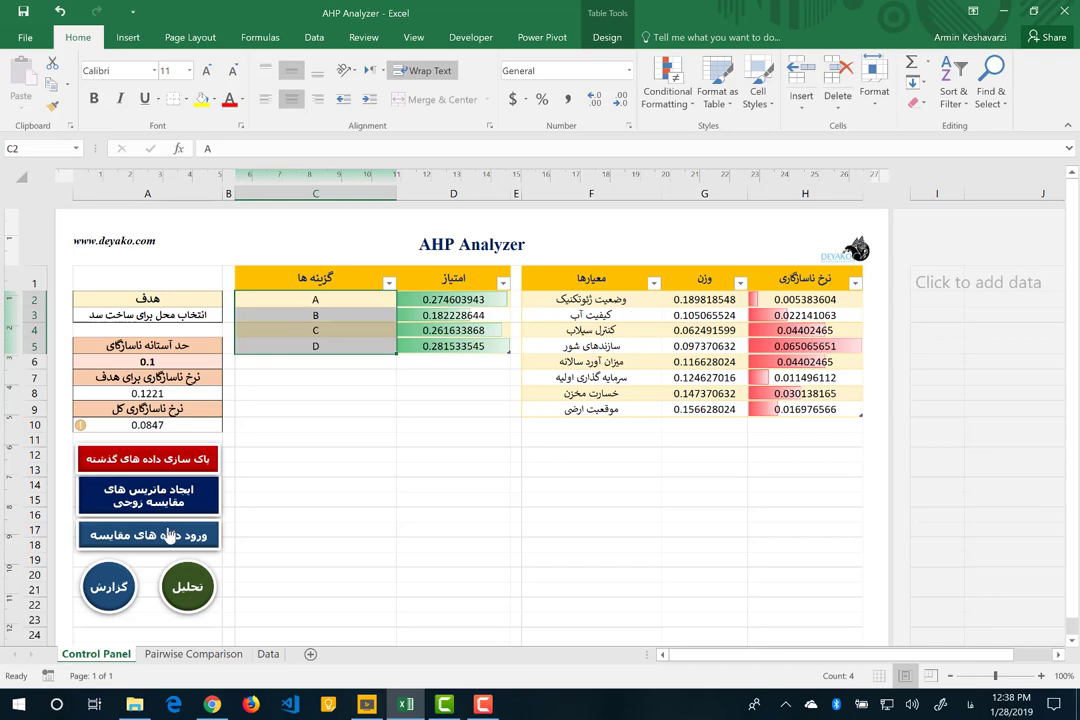
Step: Go to the top of the Pairwise Comparison sheet and inspect the criterion labels and C3 value
{"action": "left_click", "coordinate": [185, 654]}
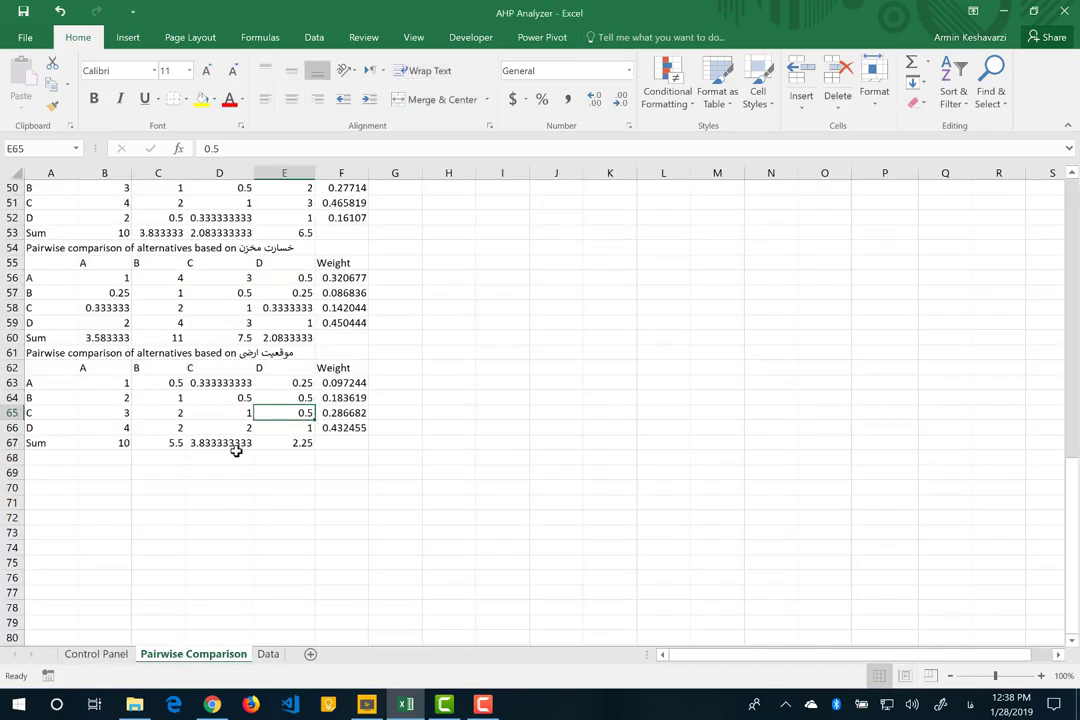
{"action": "scroll", "coordinate": [250, 400], "scroll_direction": "up", "scroll_amount": 2}
{"action": "scroll", "coordinate": [257, 408], "scroll_direction": "up", "scroll_amount": 14}
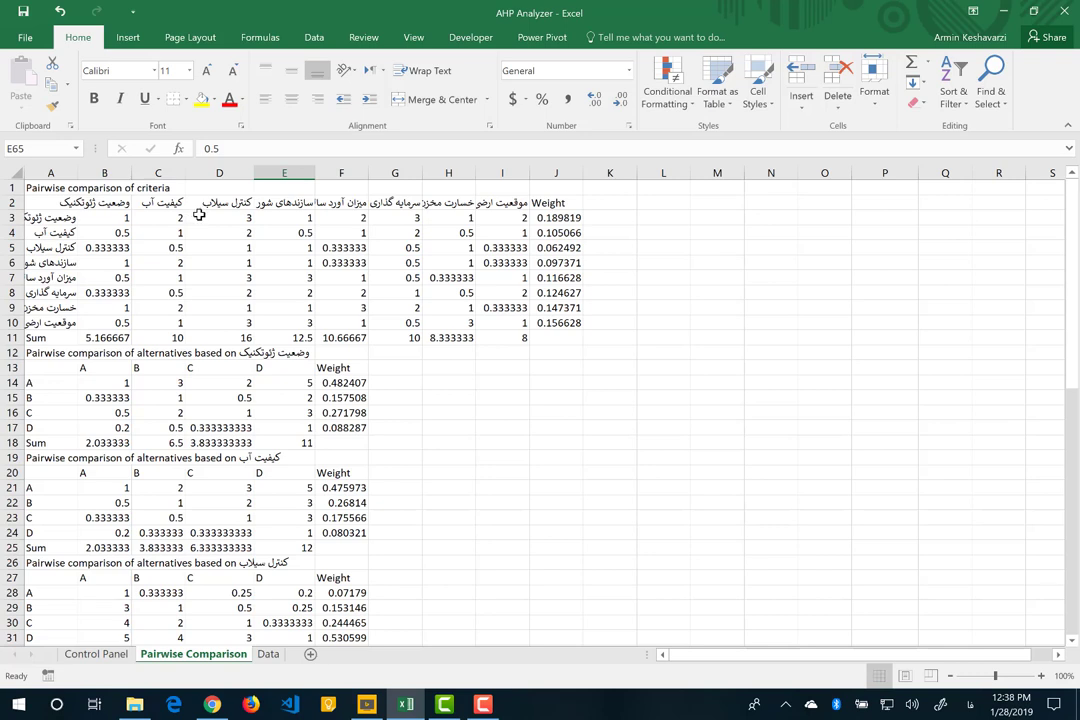
{"action": "left_click", "coordinate": [61, 219]}
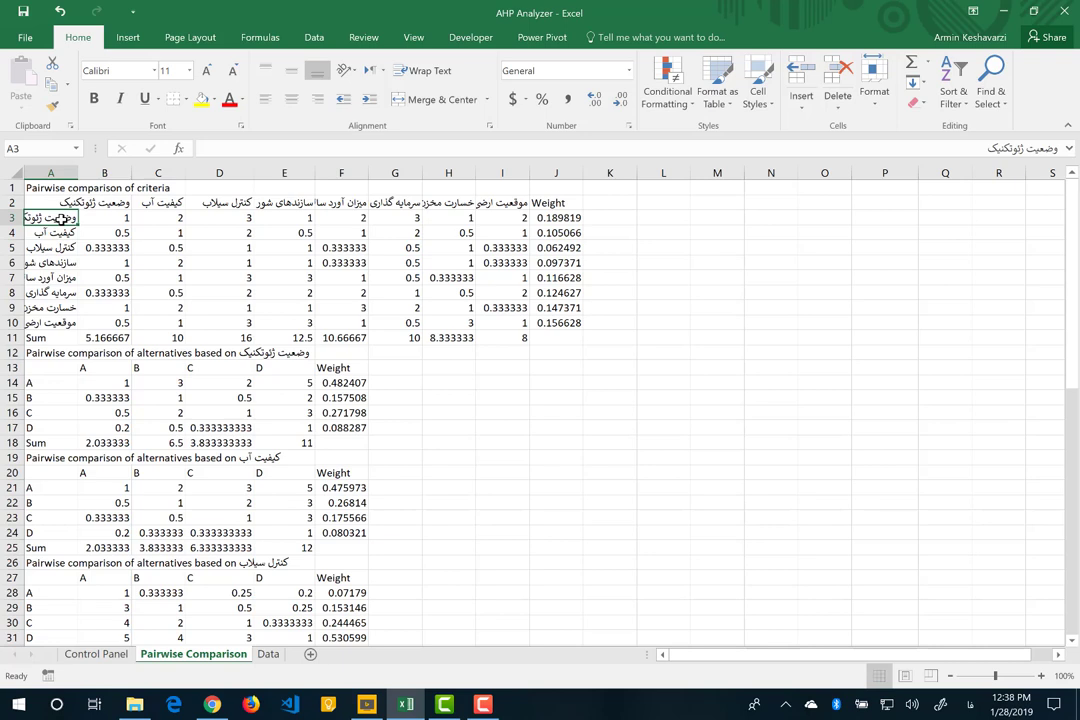
{"action": "left_click", "coordinate": [171, 202]}
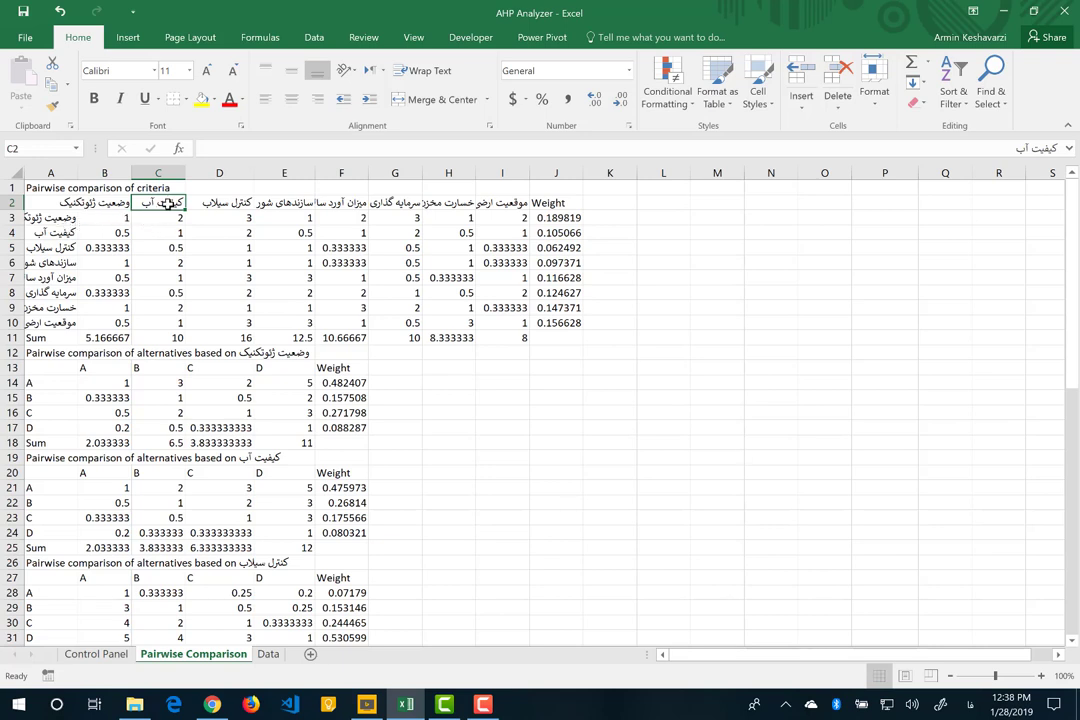
{"action": "left_click", "coordinate": [174, 218]}
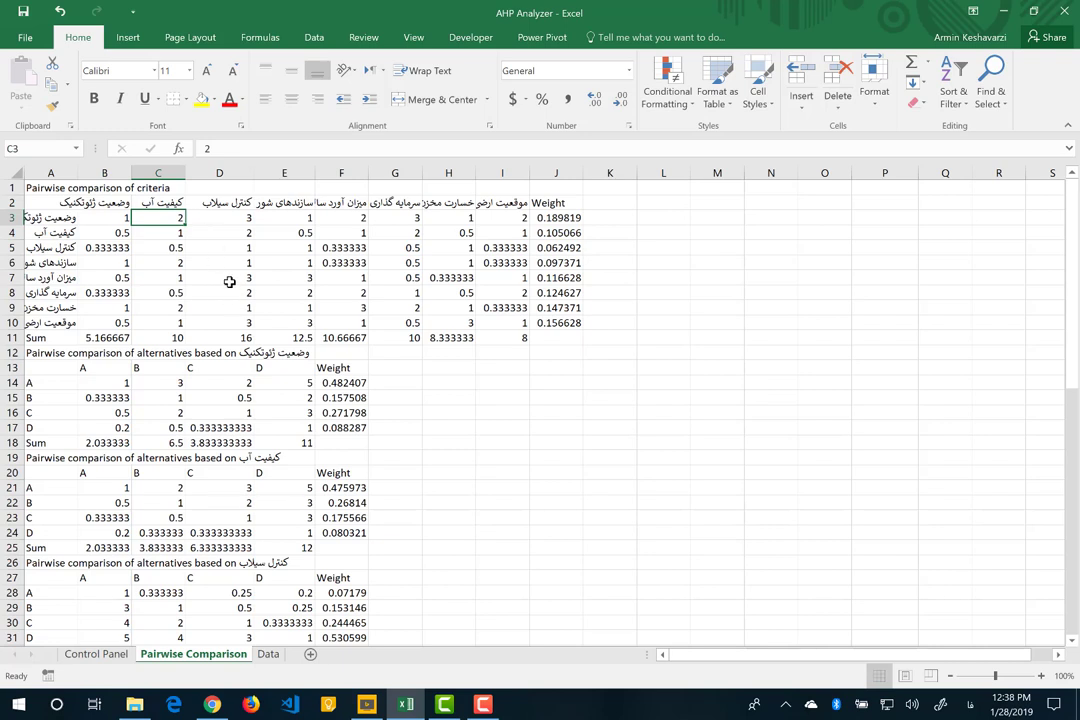
Step: Change the D3 criteria comparison from 3 to 9 and verify the new value
{"action": "left_click", "coordinate": [232, 216]}
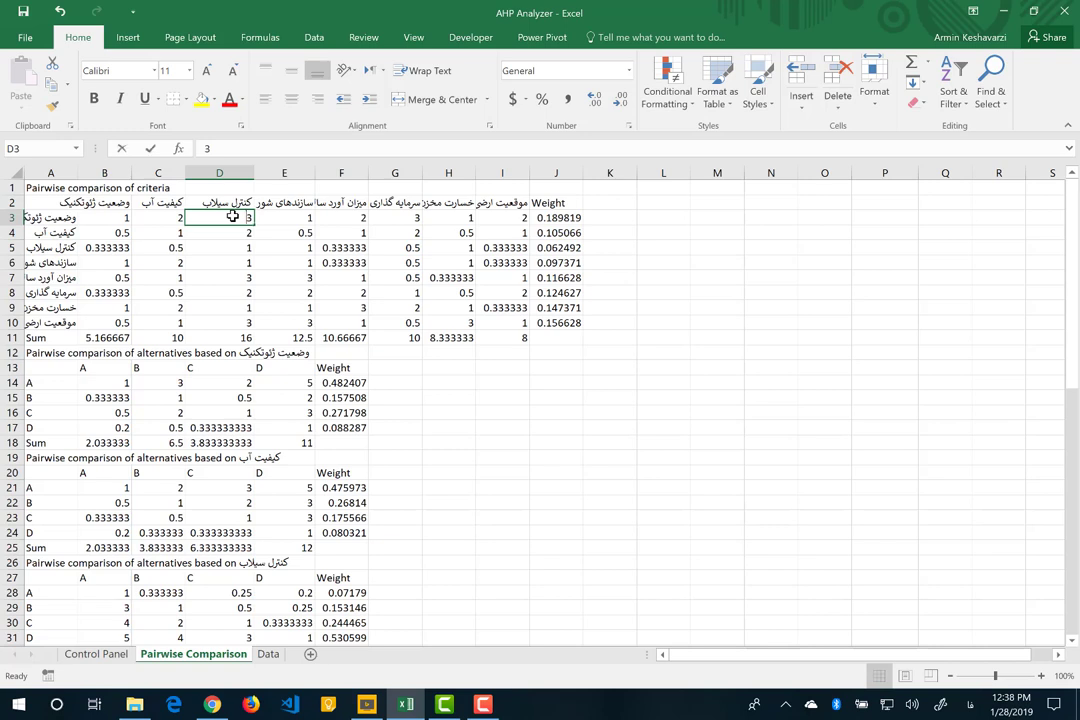
{"action": "type", "text": "9"}
{"action": "key", "text": "Return"}
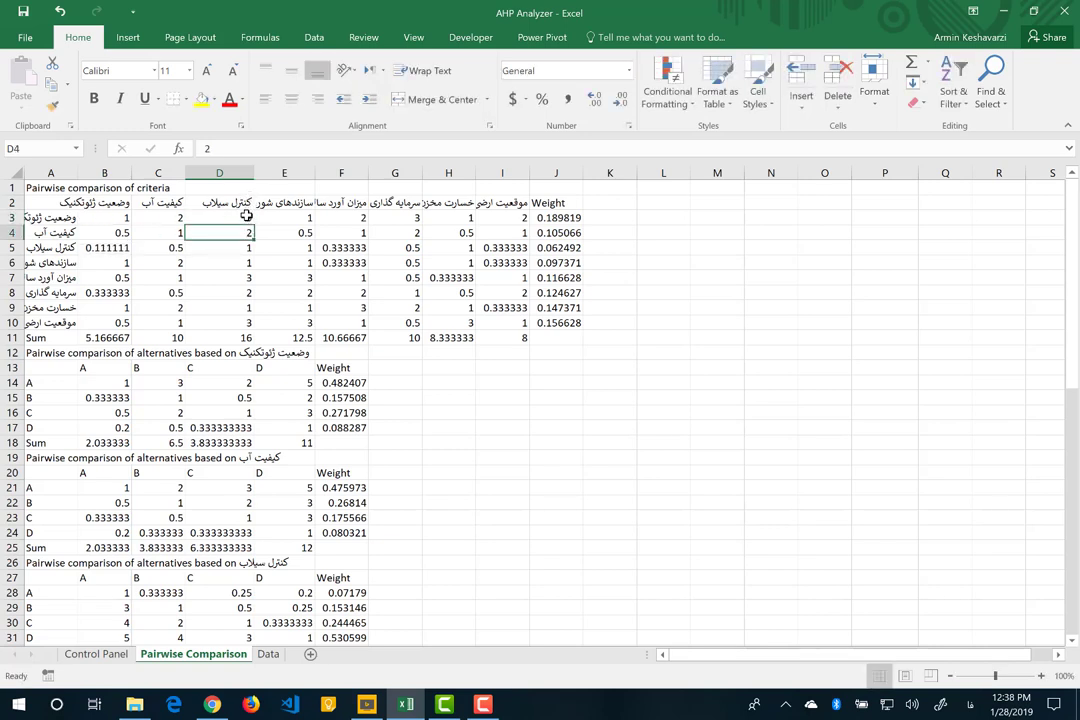
{"action": "key", "text": "Up"}
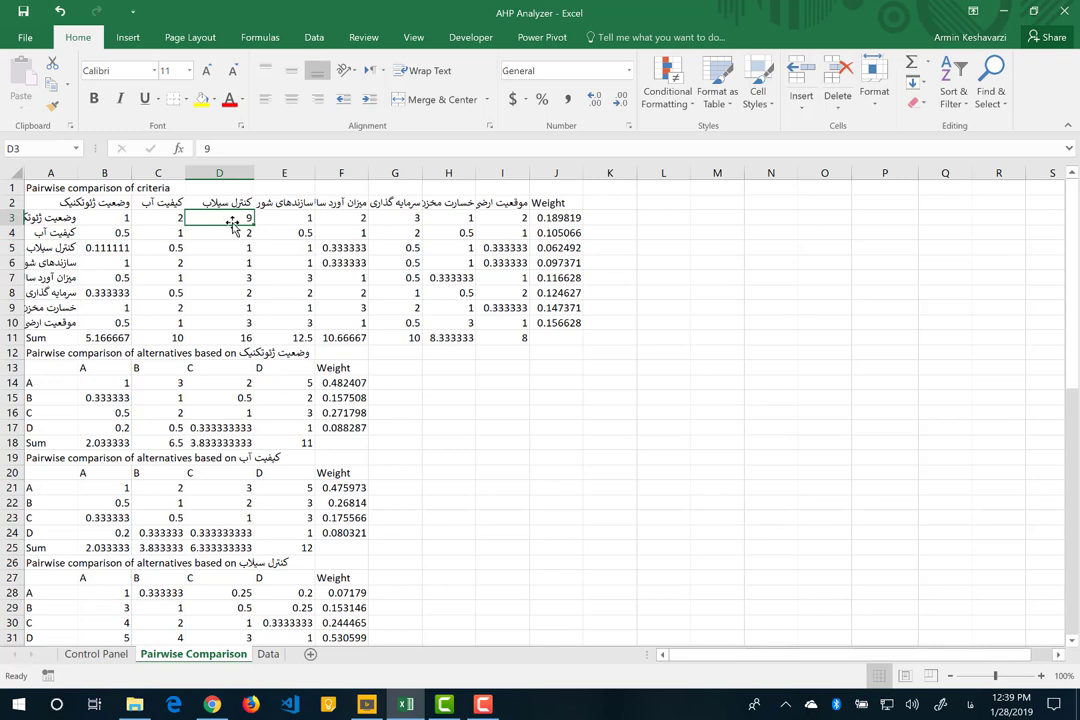
{"action": "left_click", "coordinate": [48, 216]}
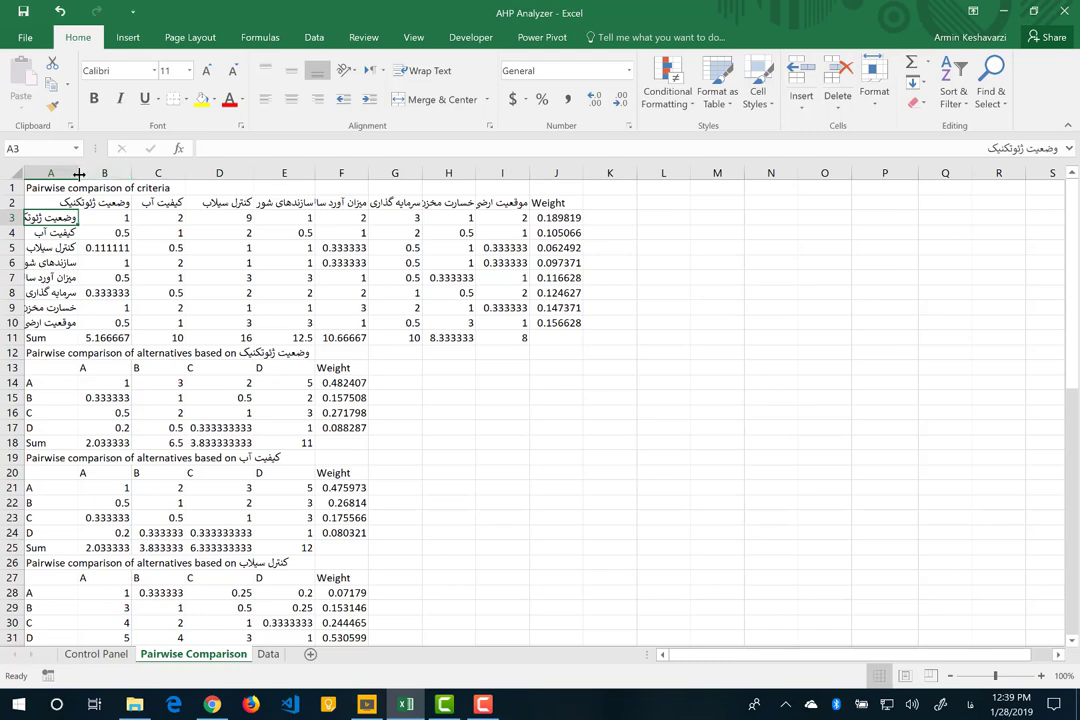
Step: AutoFit column B and set column A to width 38.27 so names and decimals show
{"action": "double_click", "coordinate": [78, 172]}
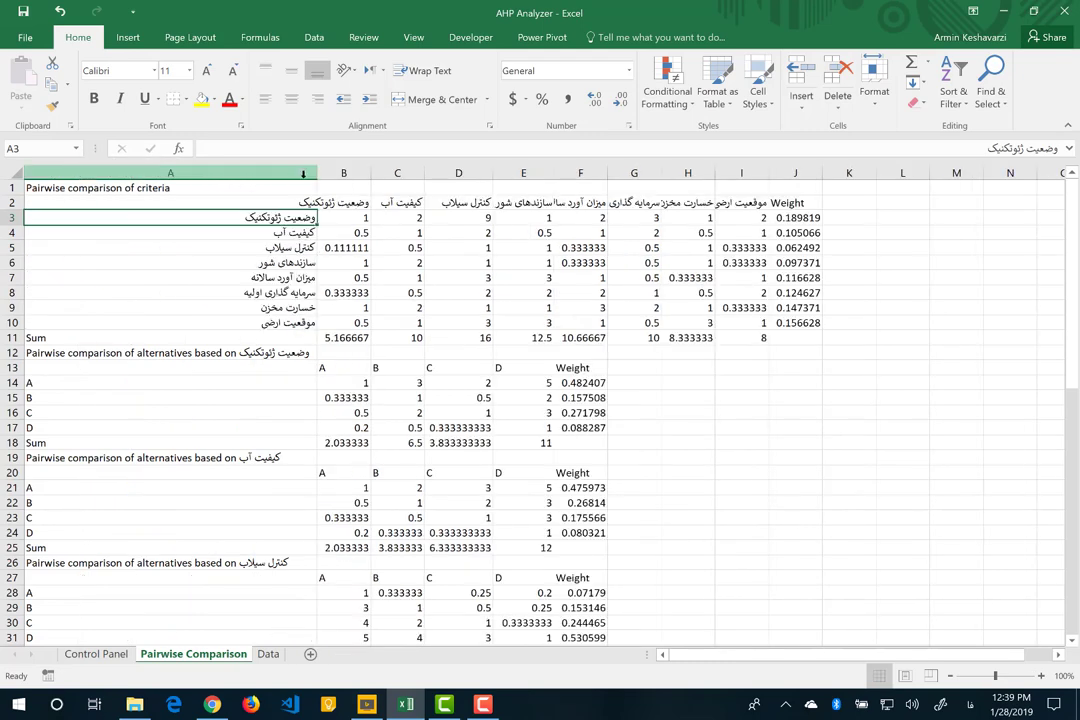
{"action": "left_click_drag", "start_coordinate": [318, 174], "coordinate": [176, 174]}
{"action": "double_click", "coordinate": [231, 172]}
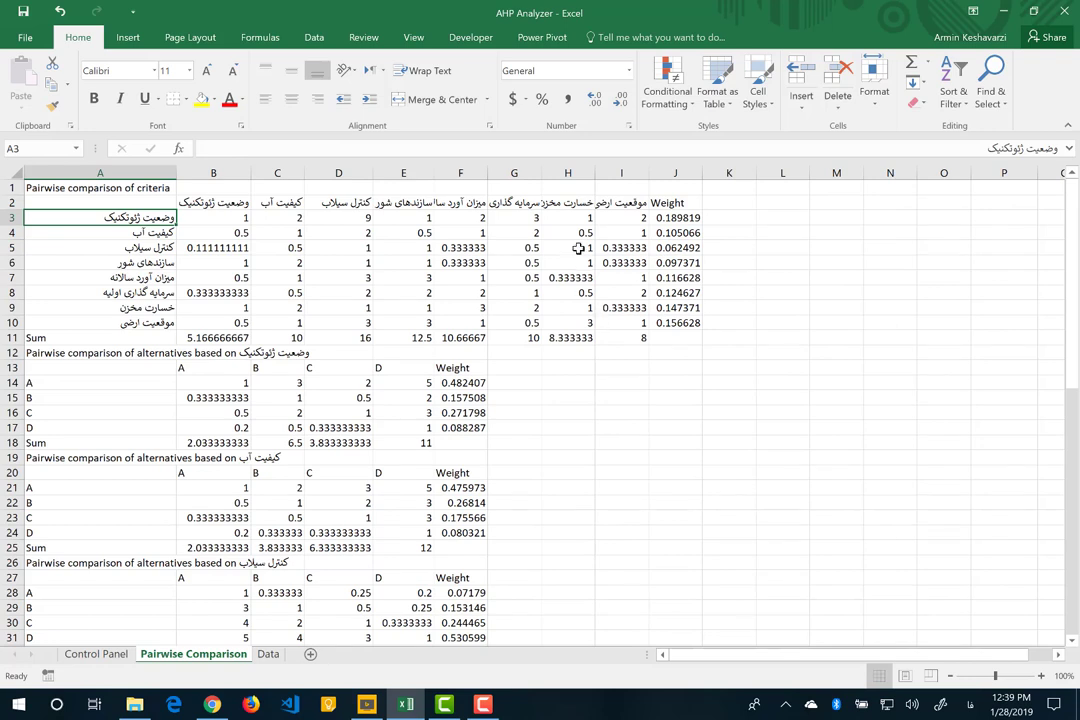
Step: Inspect C3 and the reciprocal formulas in B4 and B5, then return to the Control Panel
{"action": "left_click", "coordinate": [300, 216]}
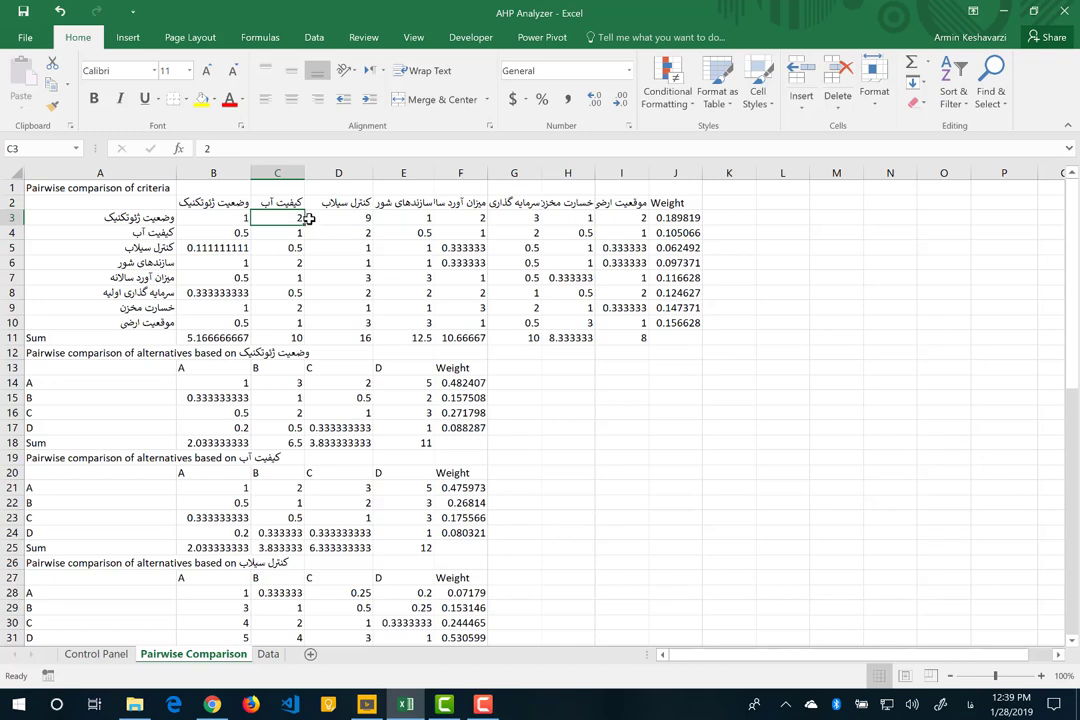
{"action": "left_click", "coordinate": [228, 232]}
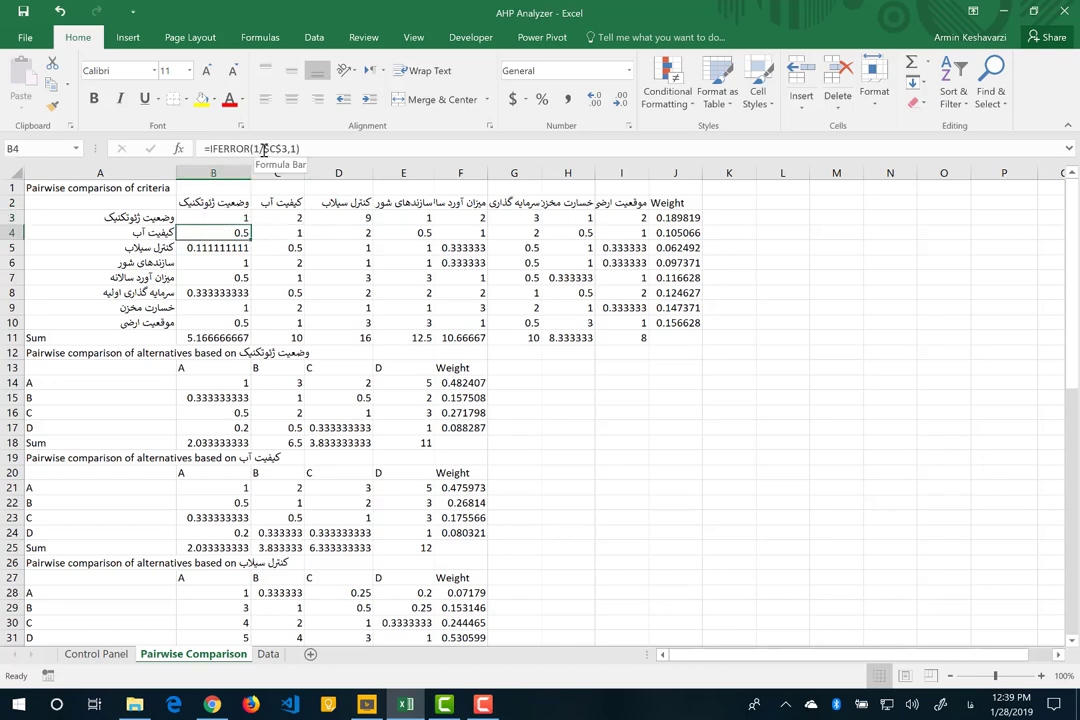
{"action": "left_click", "coordinate": [229, 245]}
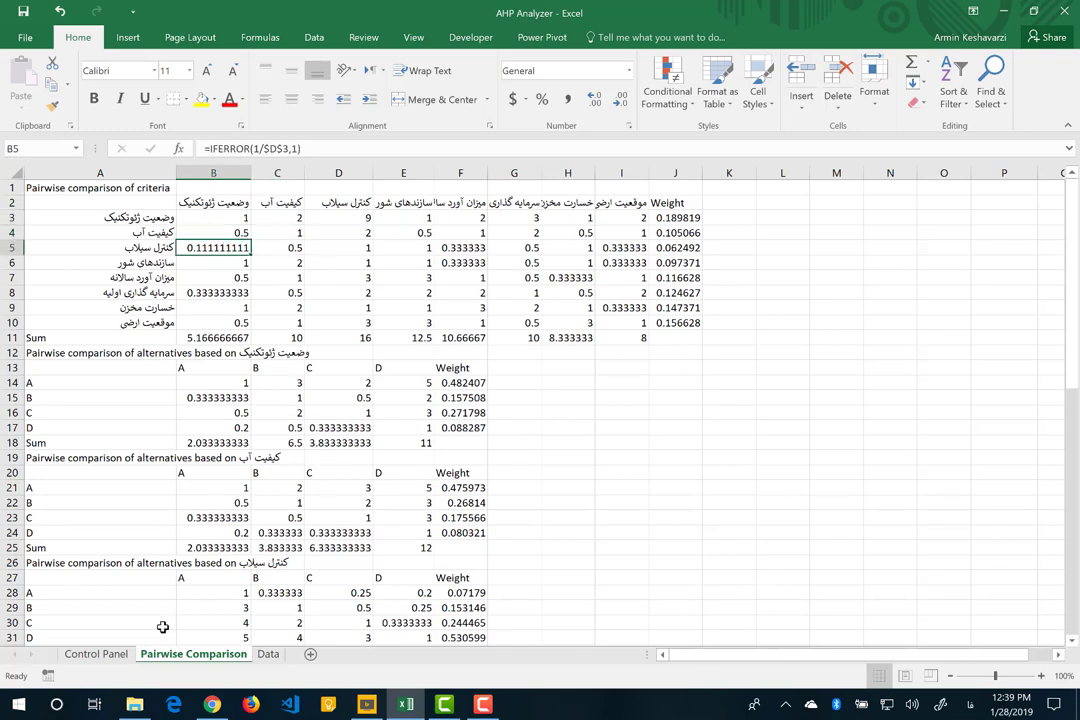
{"action": "left_click", "coordinate": [96, 653]}
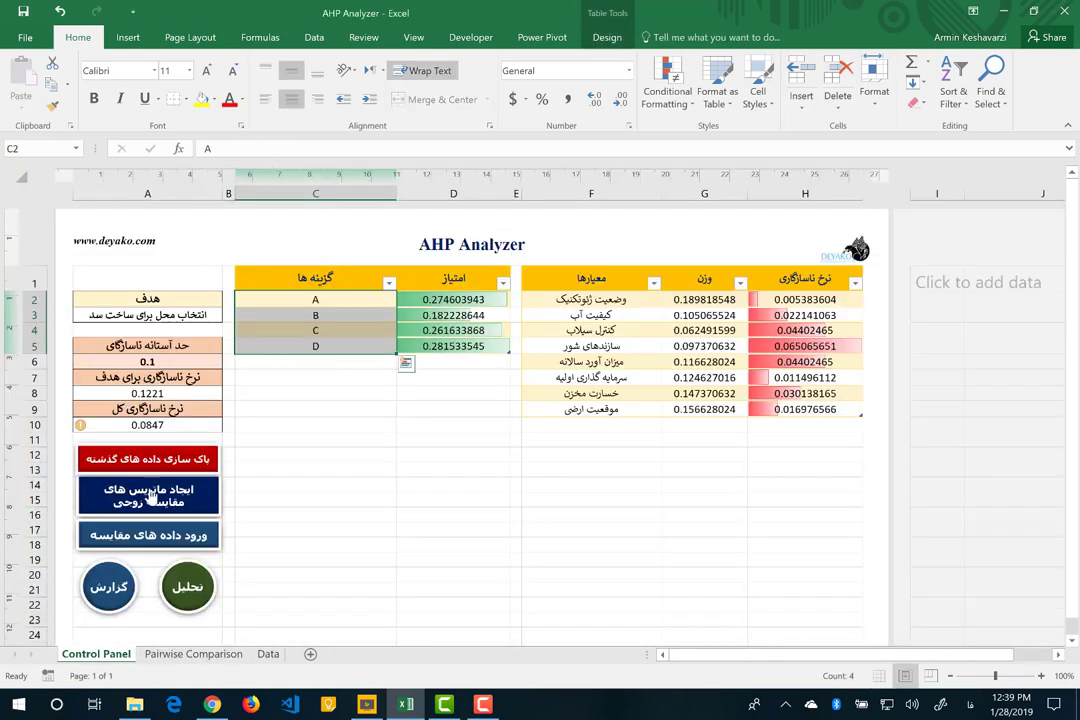
{"action": "left_click", "coordinate": [150, 497]}
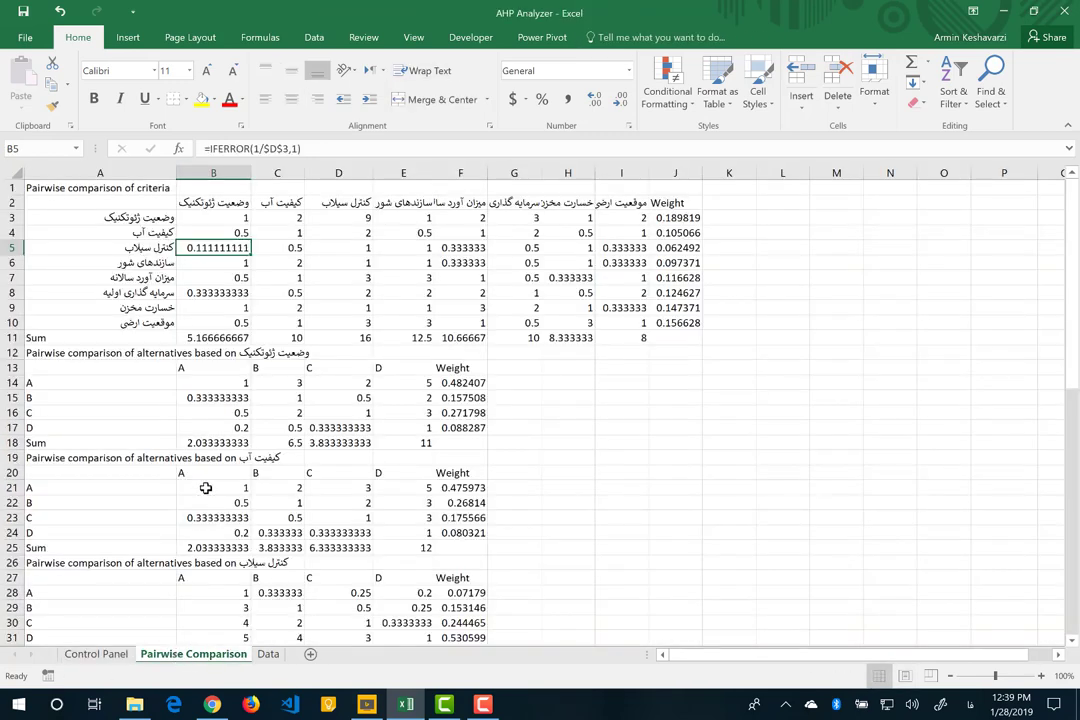
{"action": "right_click", "coordinate": [229, 217]}
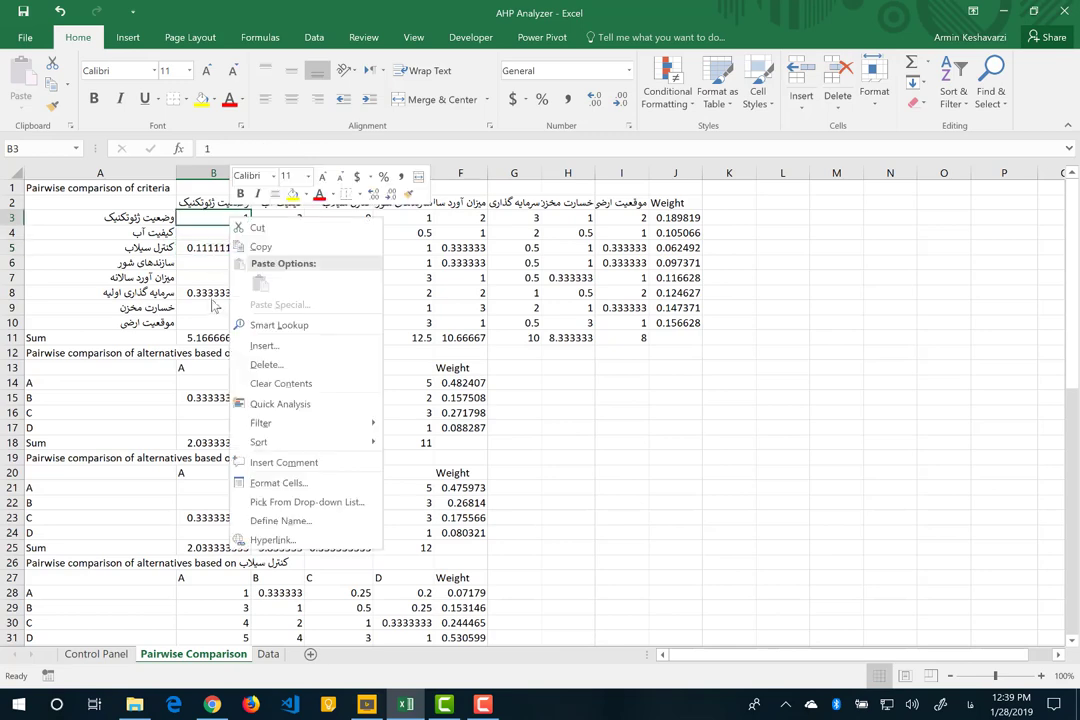
{"action": "left_click", "coordinate": [213, 217]}
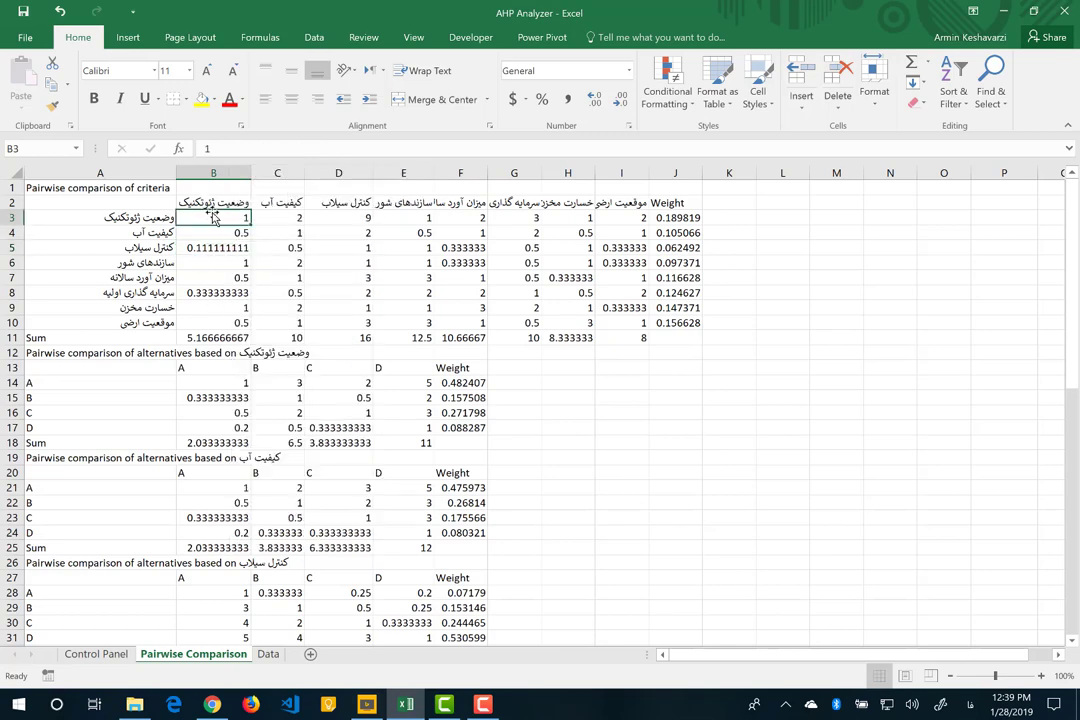
{"action": "left_click_drag", "start_coordinate": [215, 228], "coordinate": [217, 317]}
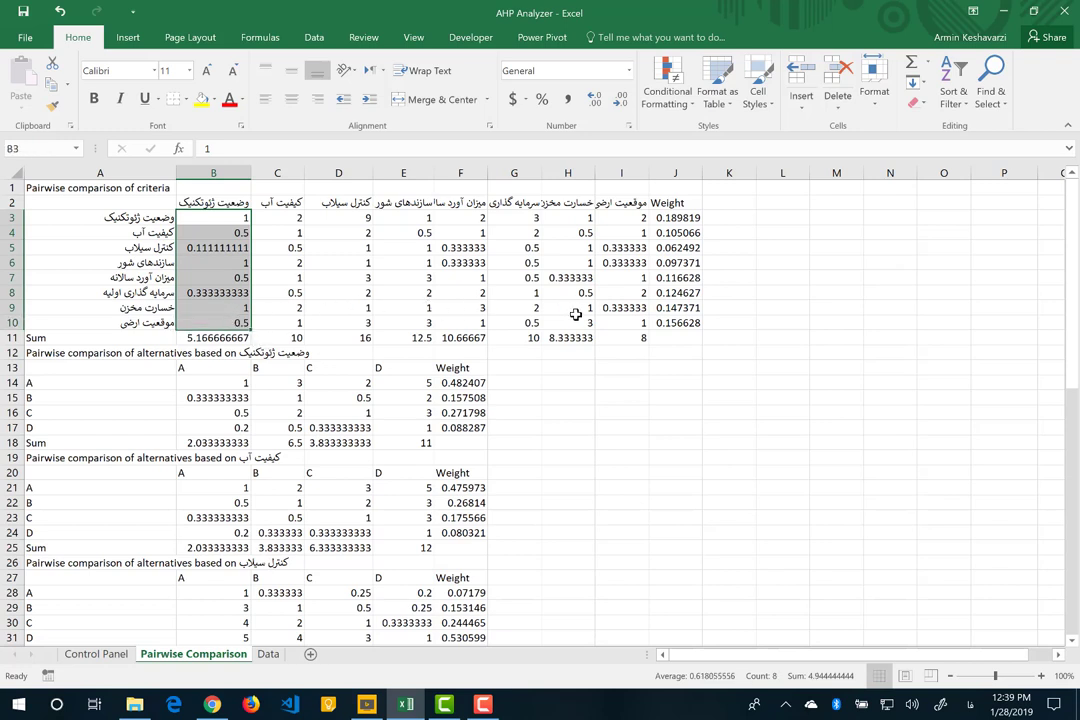
{"action": "left_click", "coordinate": [365, 217]}
{"action": "left_click", "coordinate": [398, 220]}
{"action": "left_click", "coordinate": [452, 216]}
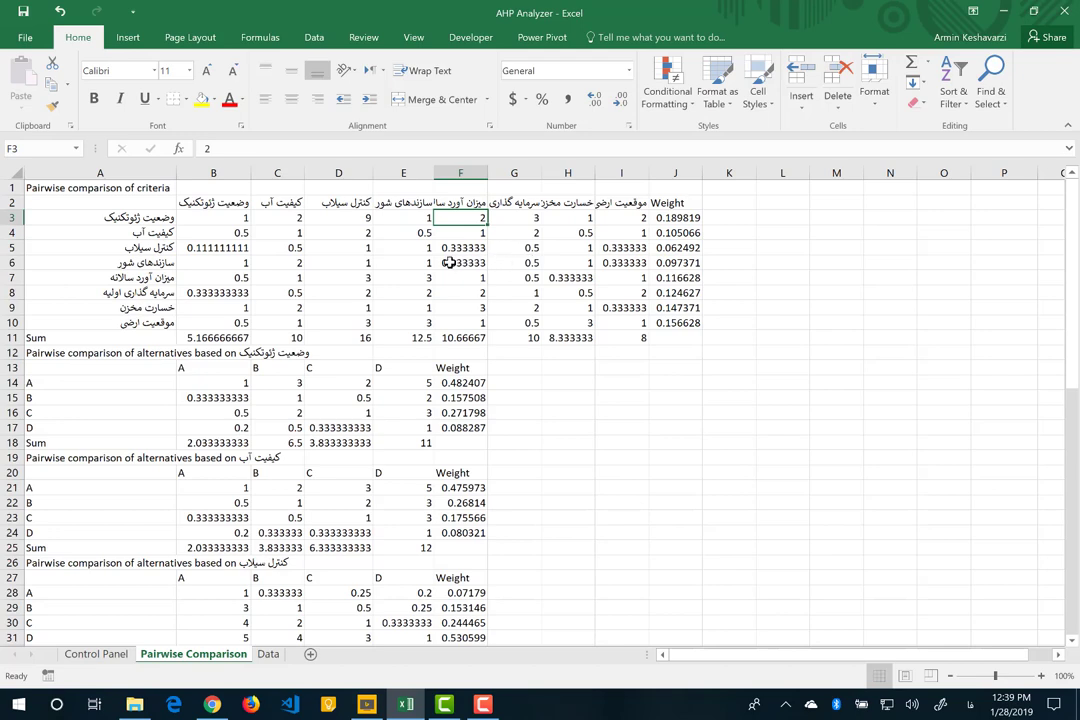
{"action": "left_click", "coordinate": [97, 654]}
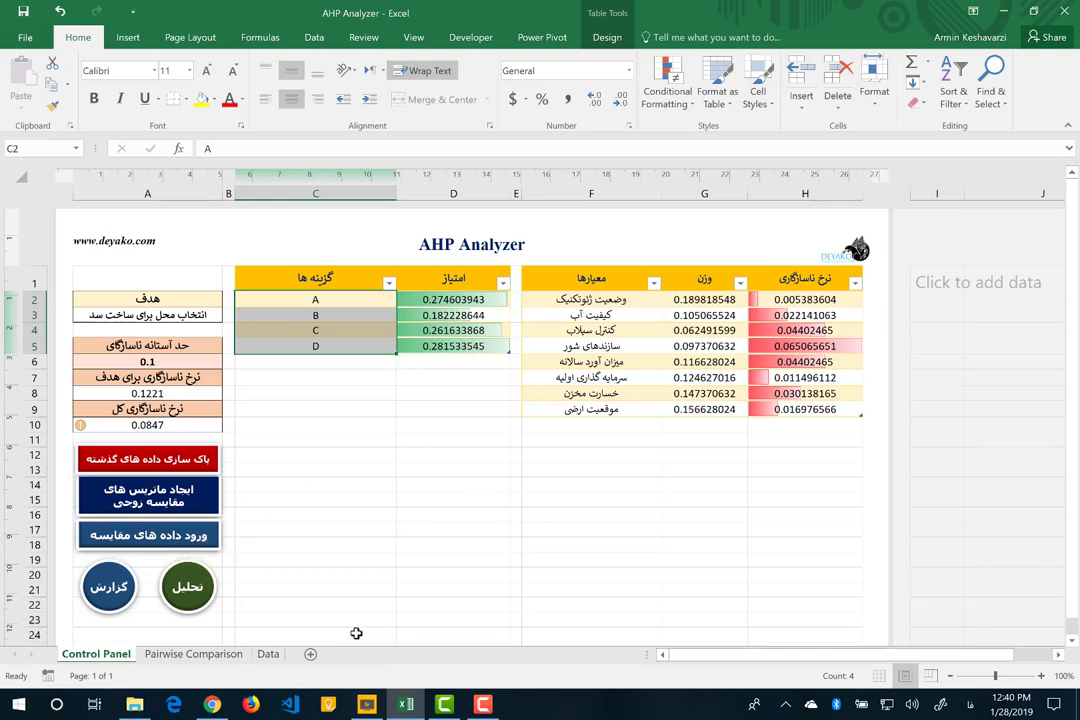
{"action": "left_click", "coordinate": [230, 654]}
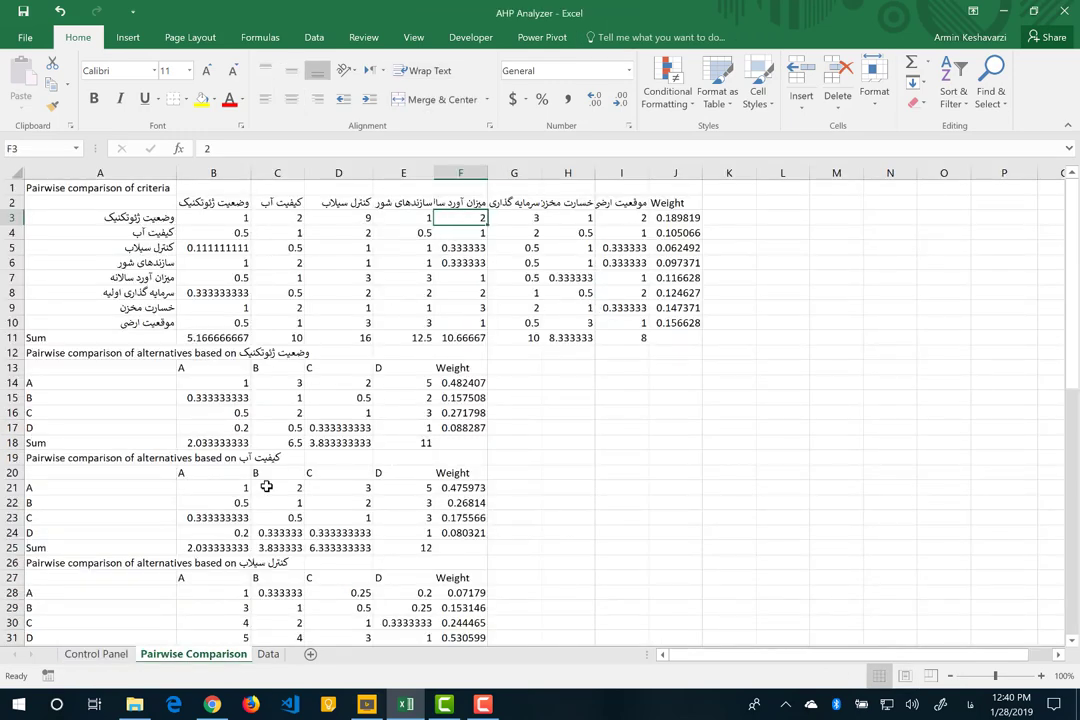
Step: Review the alternatives matrix: labels A14:A17, header C13, value 3 in C14 and reciprocal in B15
{"action": "scroll", "coordinate": [267, 487], "scroll_direction": "down", "scroll_amount": 2}
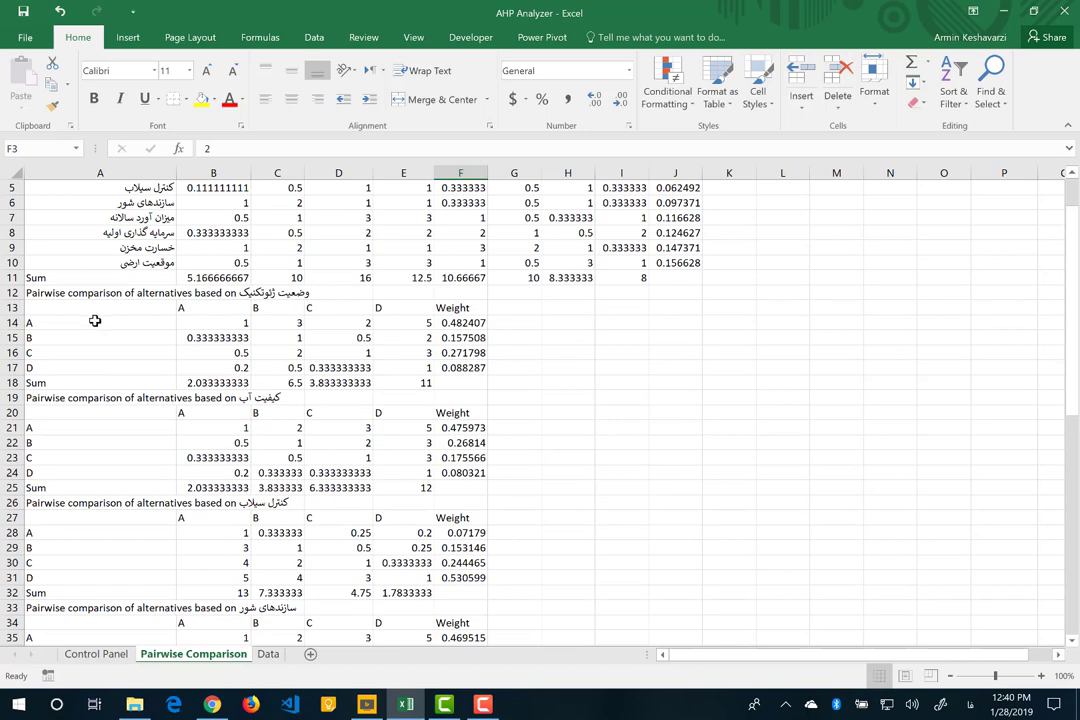
{"action": "left_click_drag", "start_coordinate": [95, 321], "coordinate": [85, 368]}
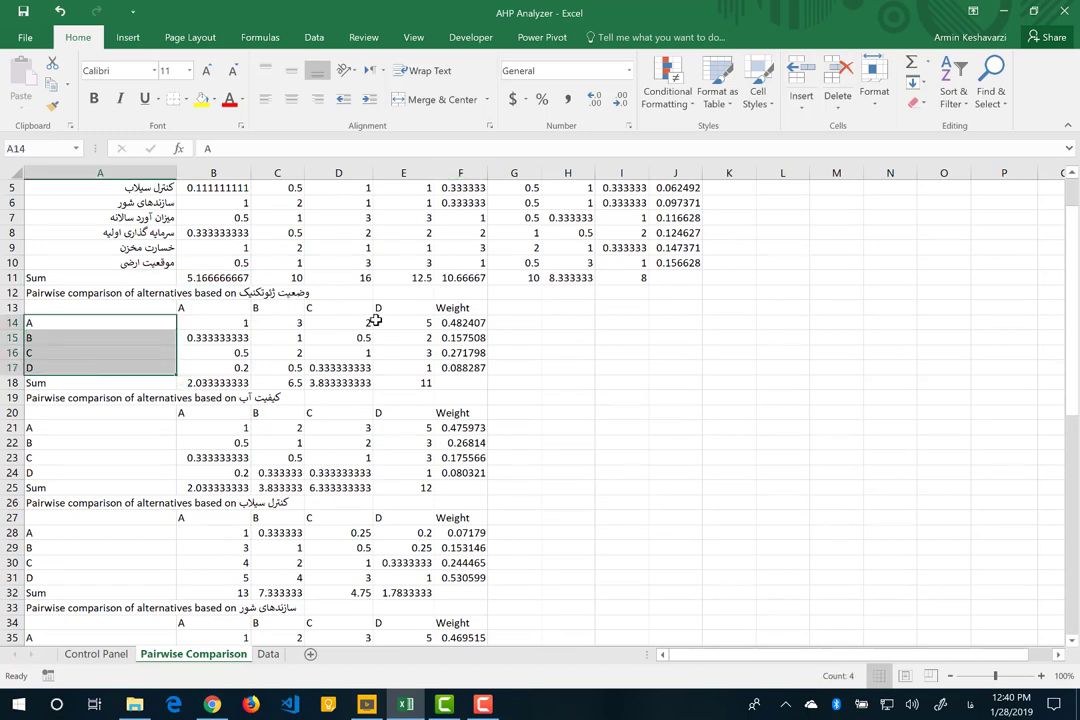
{"action": "left_click", "coordinate": [120, 324]}
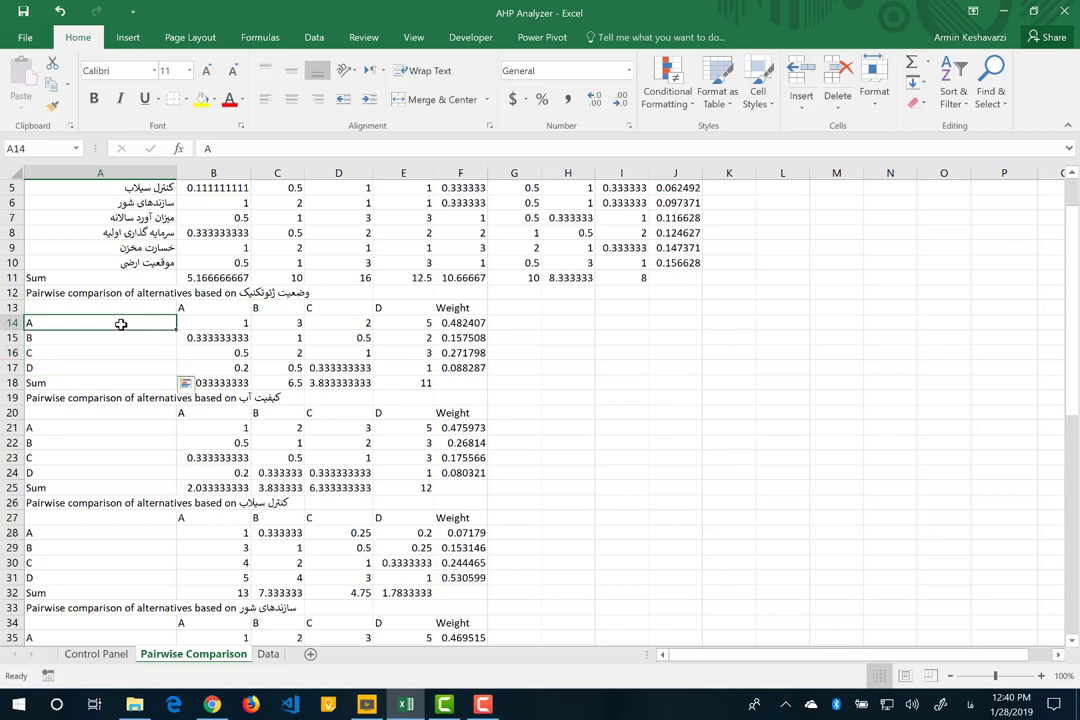
{"action": "left_click", "coordinate": [287, 310]}
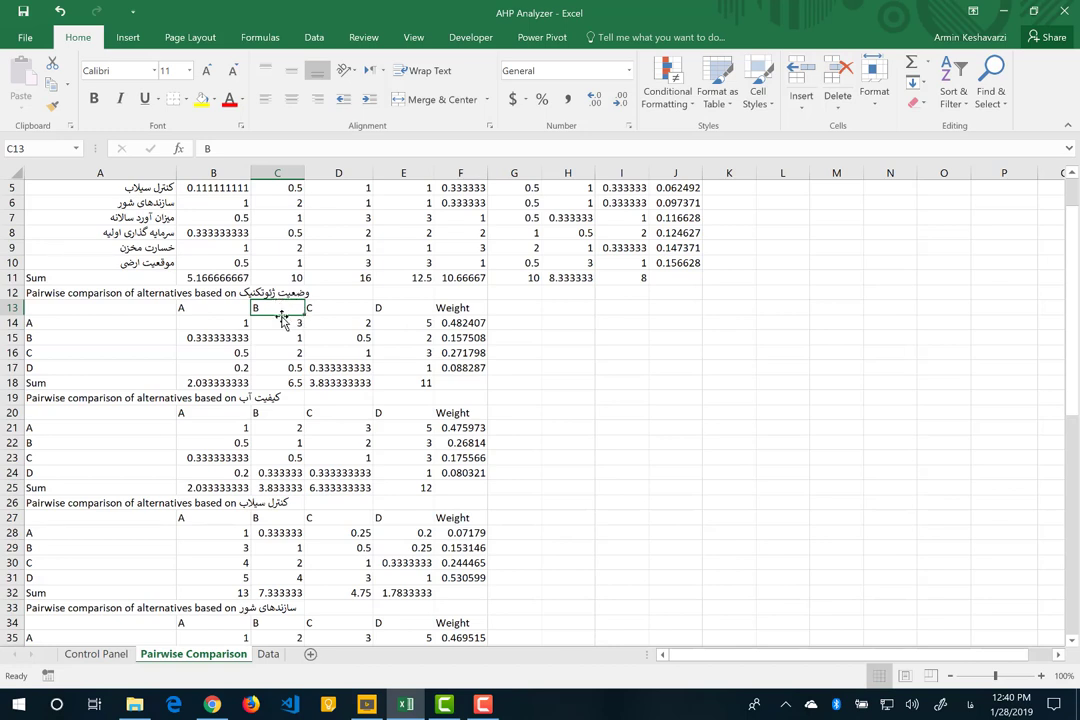
{"action": "left_click", "coordinate": [281, 320]}
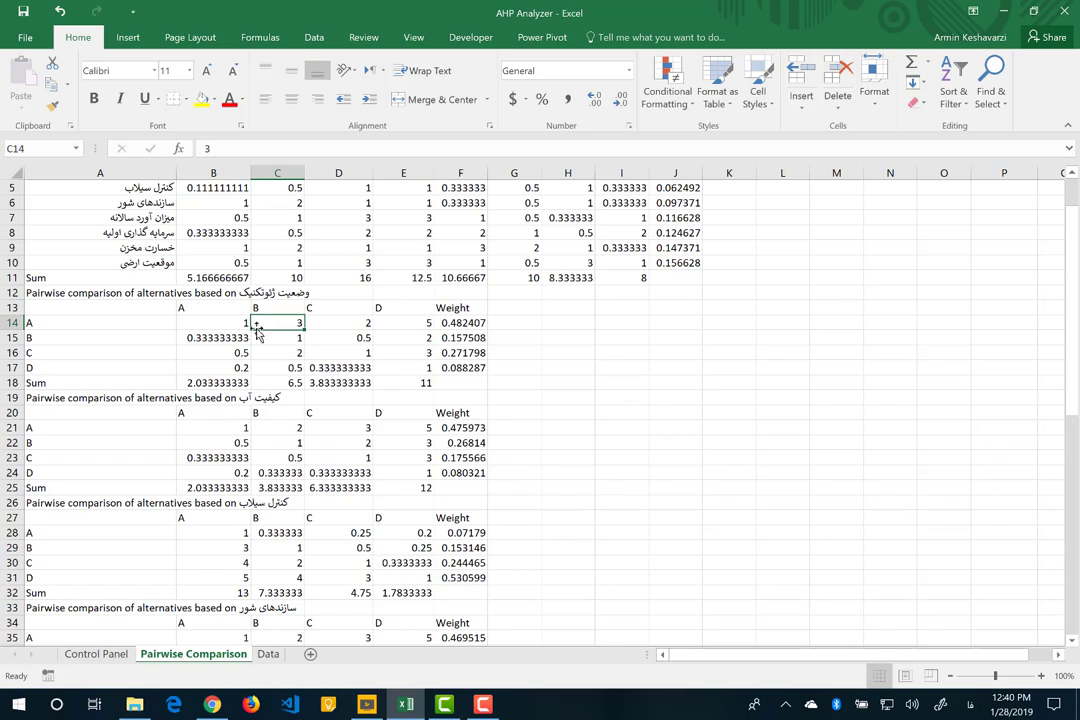
{"action": "left_click", "coordinate": [225, 339]}
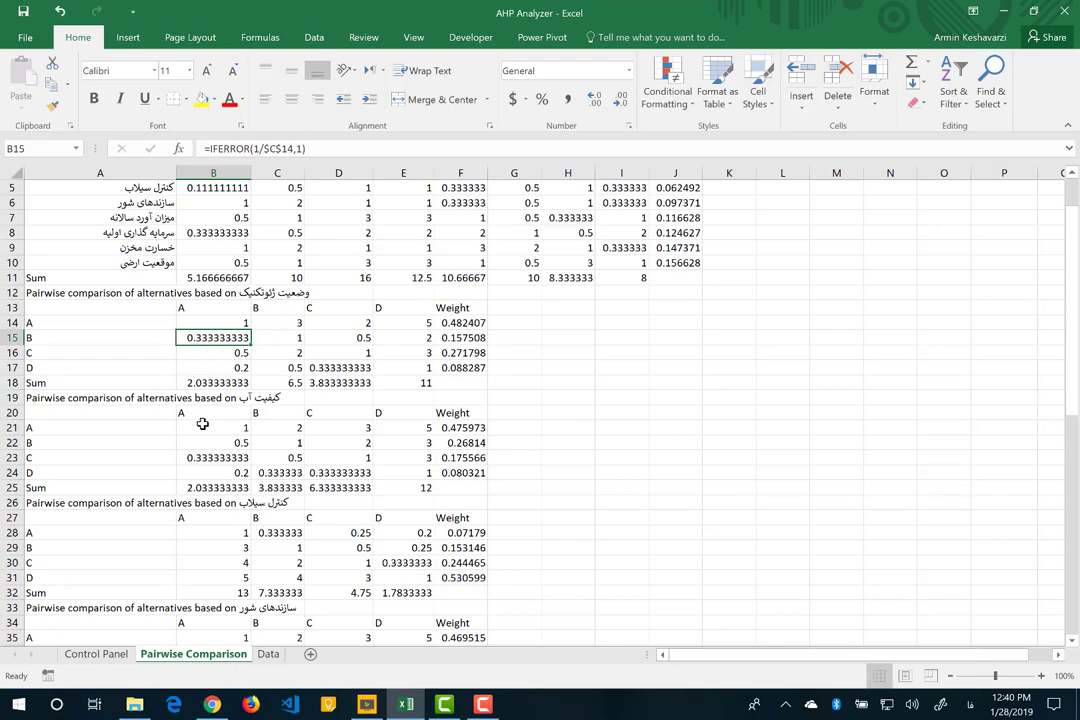
Step: Scroll through the remaining matrices, then return to the Control Panel dashboard
{"action": "scroll", "coordinate": [367, 546], "scroll_direction": "down", "scroll_amount": 3}
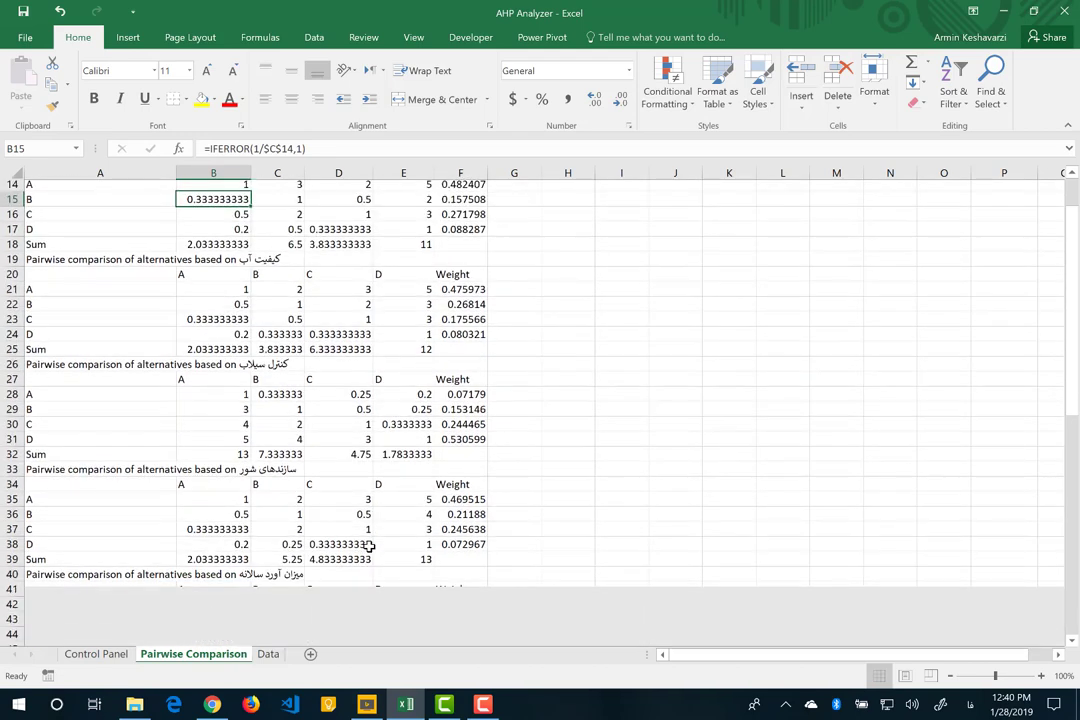
{"action": "scroll", "coordinate": [369, 547], "scroll_direction": "down", "scroll_amount": 3}
{"action": "scroll", "coordinate": [369, 547], "scroll_direction": "down", "scroll_amount": 3}
{"action": "scroll", "coordinate": [369, 547], "scroll_direction": "down", "scroll_amount": 1}
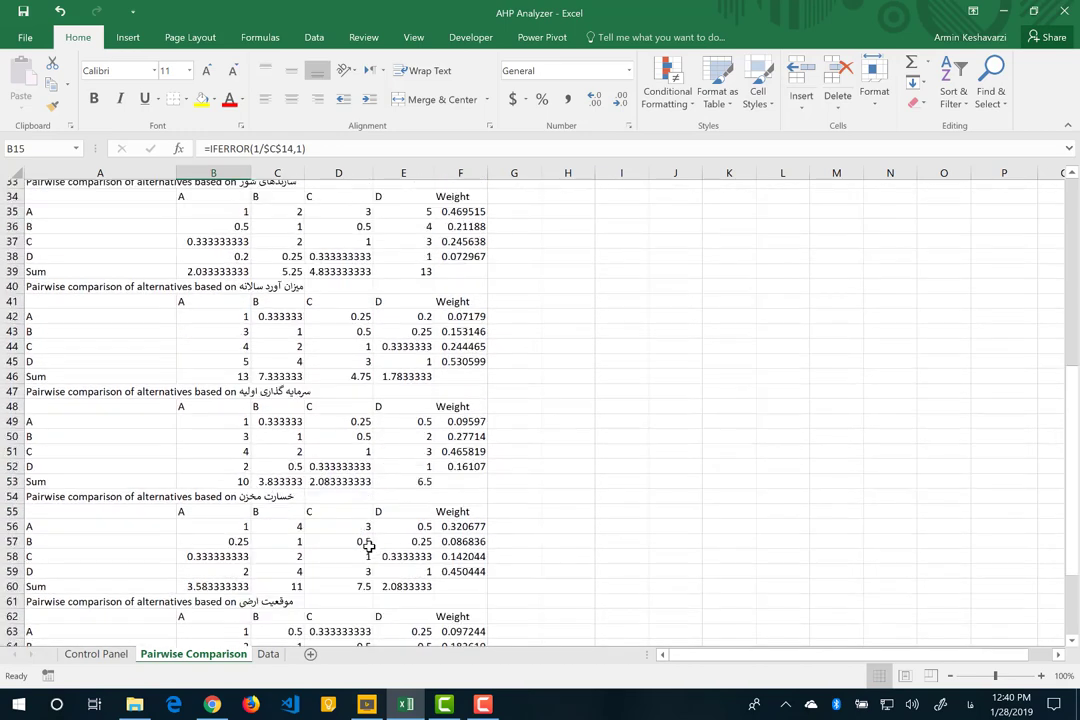
{"action": "scroll", "coordinate": [369, 547], "scroll_direction": "down", "scroll_amount": 1}
{"action": "scroll", "coordinate": [369, 547], "scroll_direction": "down", "scroll_amount": 2}
{"action": "scroll", "coordinate": [369, 547], "scroll_direction": "up", "scroll_amount": 13}
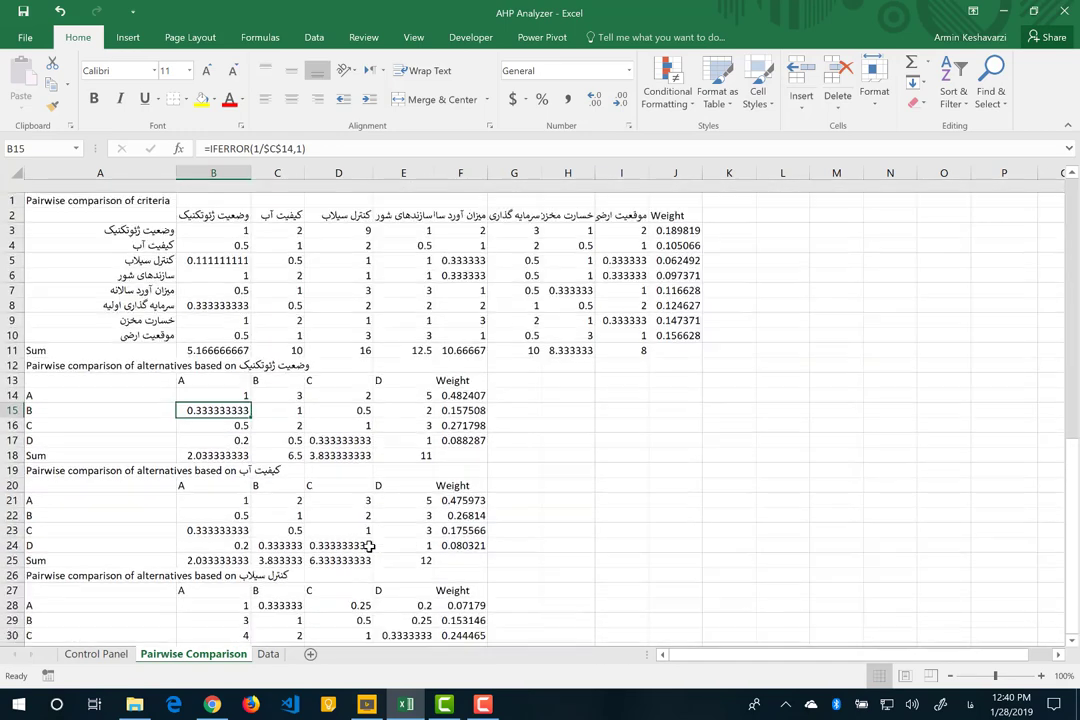
{"action": "scroll", "coordinate": [330, 525], "scroll_direction": "up", "scroll_amount": 1}
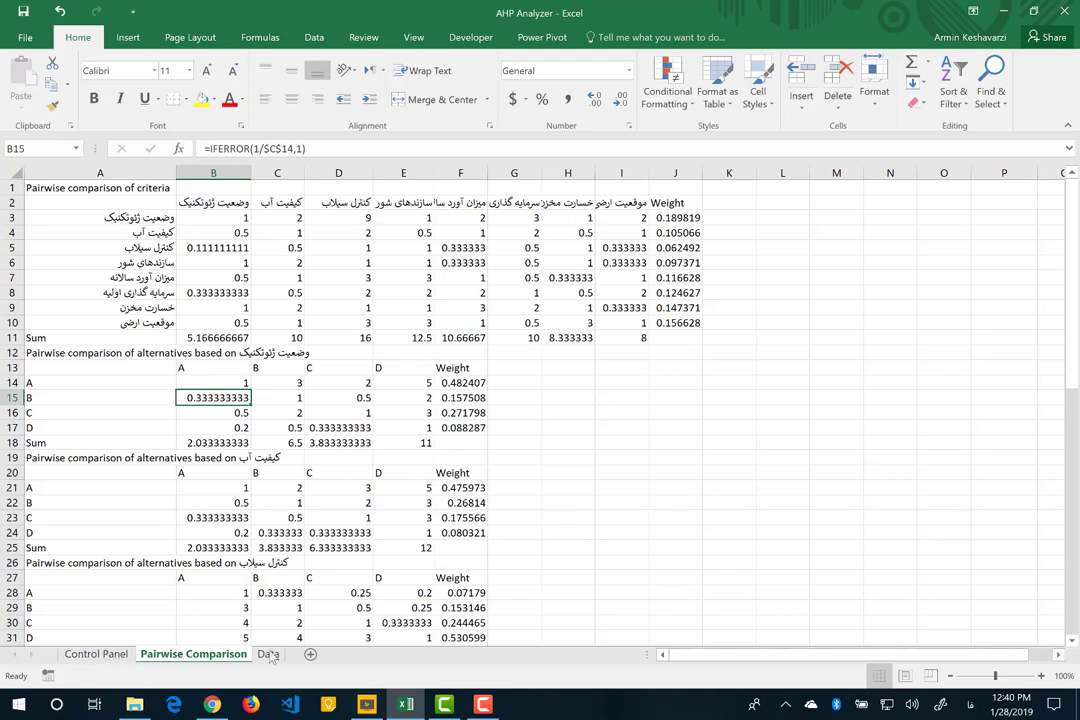
{"action": "left_click", "coordinate": [100, 654]}
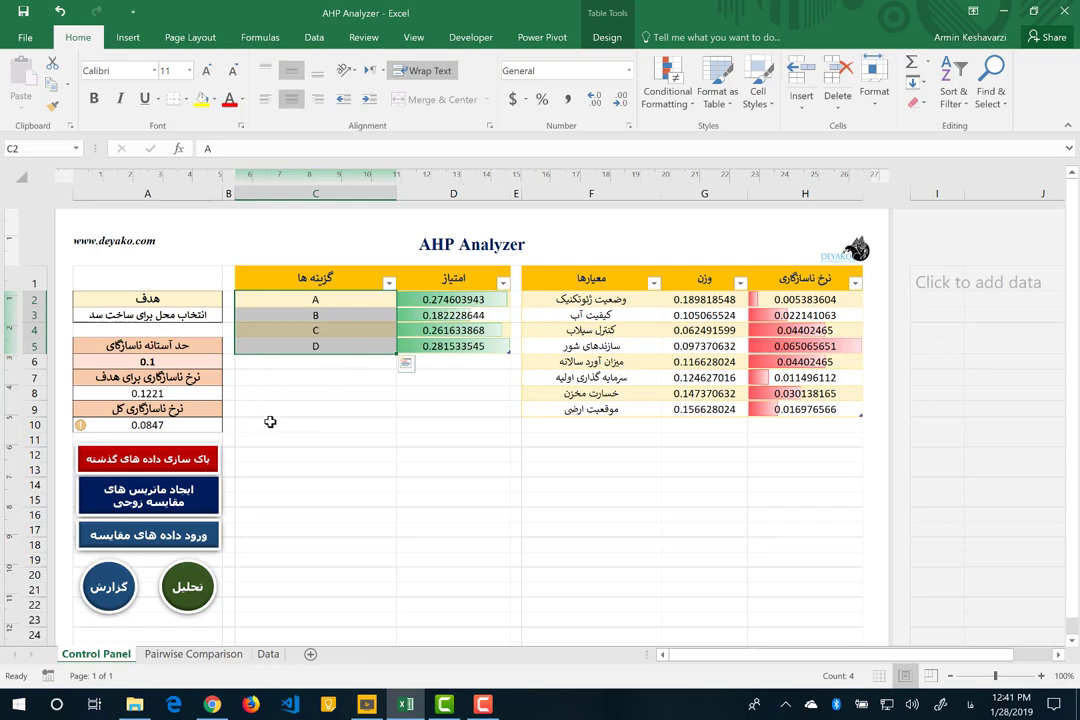
Step: Clear all past analysis data and delete the old goal text from A3
{"action": "left_click", "coordinate": [178, 457]}
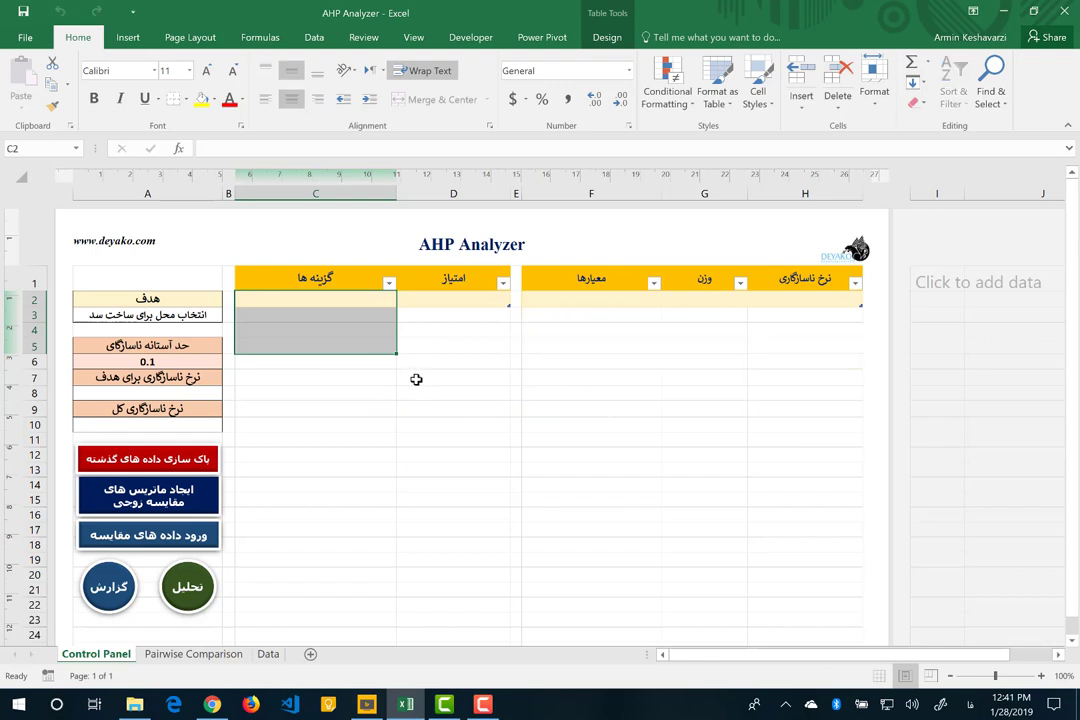
{"action": "left_click", "coordinate": [201, 316]}
{"action": "key", "text": "Delete"}
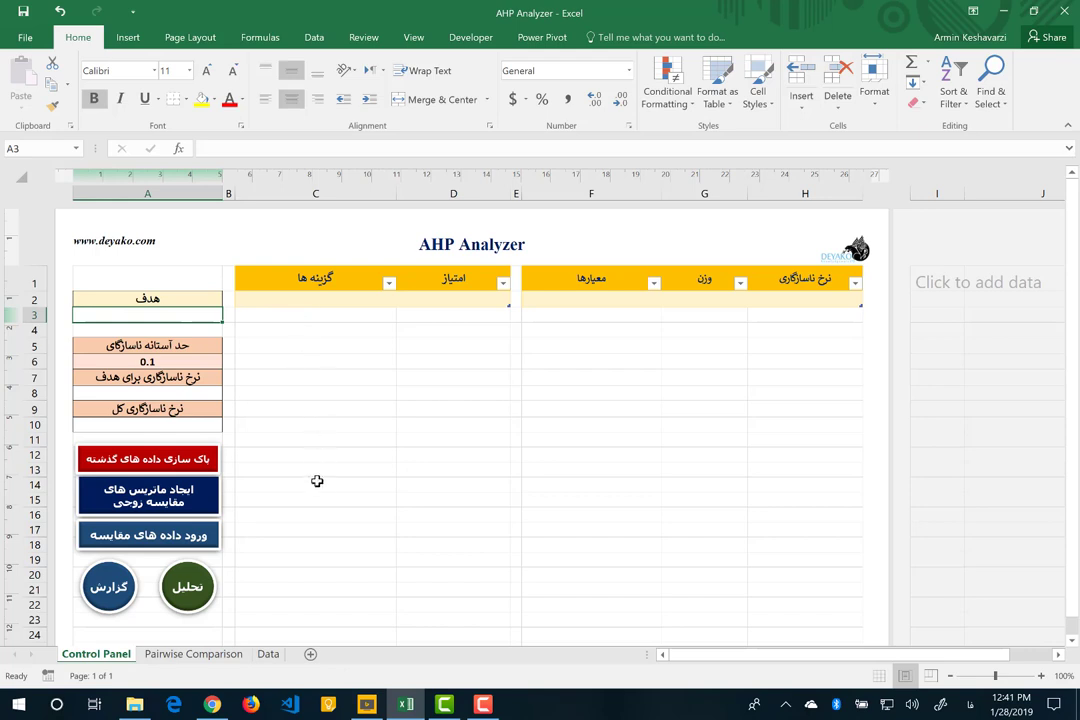
Step: Confirm the Pairwise Comparison sheet is empty, check the Data sheet, and return to Control Panel
{"action": "left_click", "coordinate": [199, 655]}
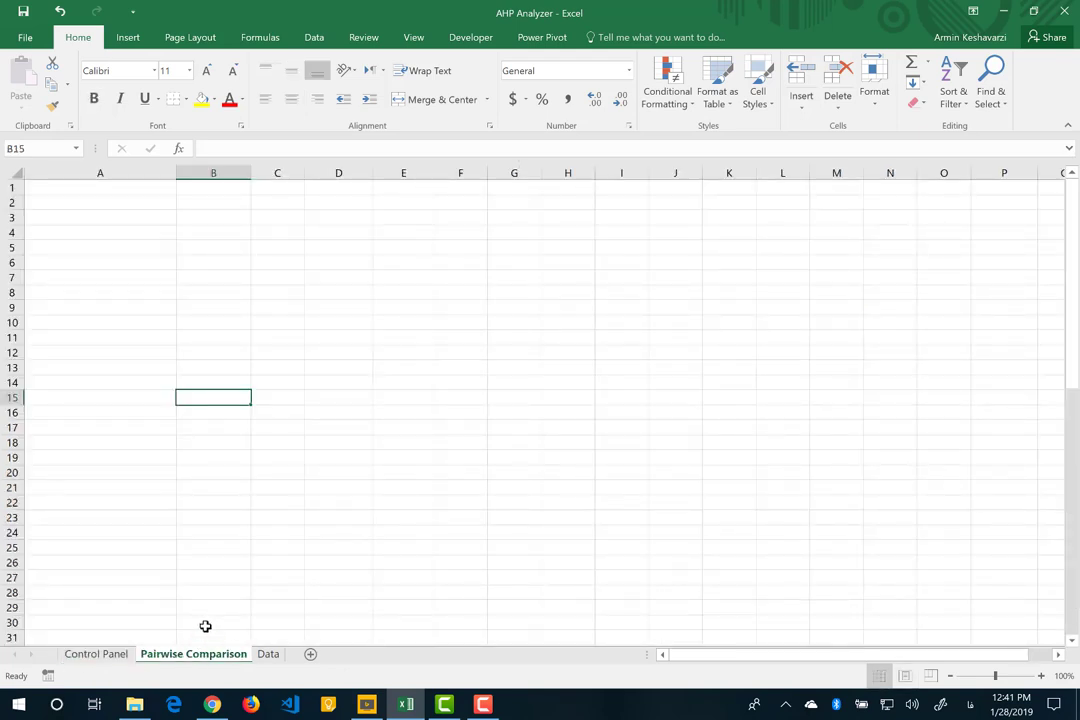
{"action": "scroll", "coordinate": [161, 374], "scroll_direction": "down", "scroll_amount": 12}
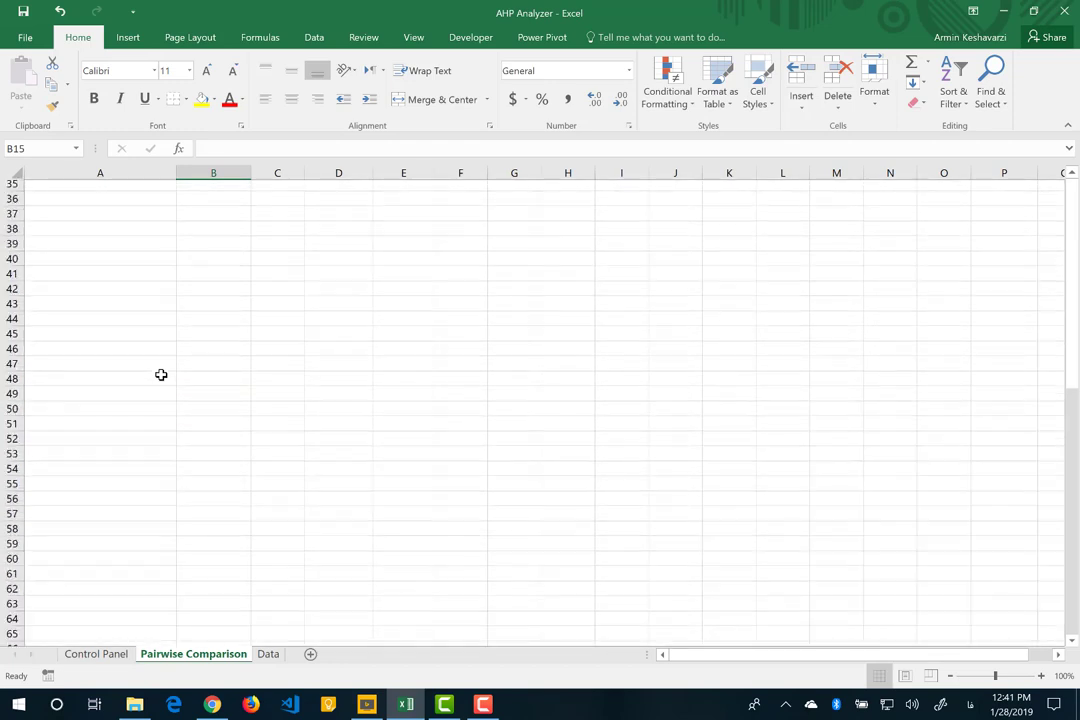
{"action": "scroll", "coordinate": [161, 374], "scroll_direction": "up", "scroll_amount": 12}
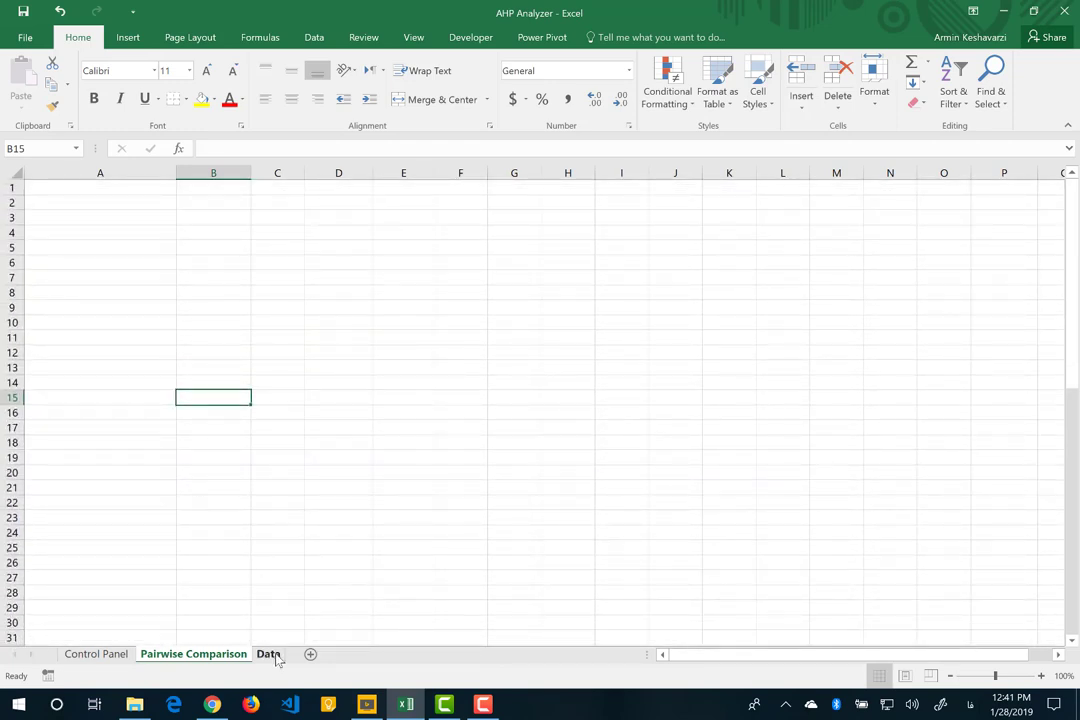
{"action": "left_click", "coordinate": [274, 656]}
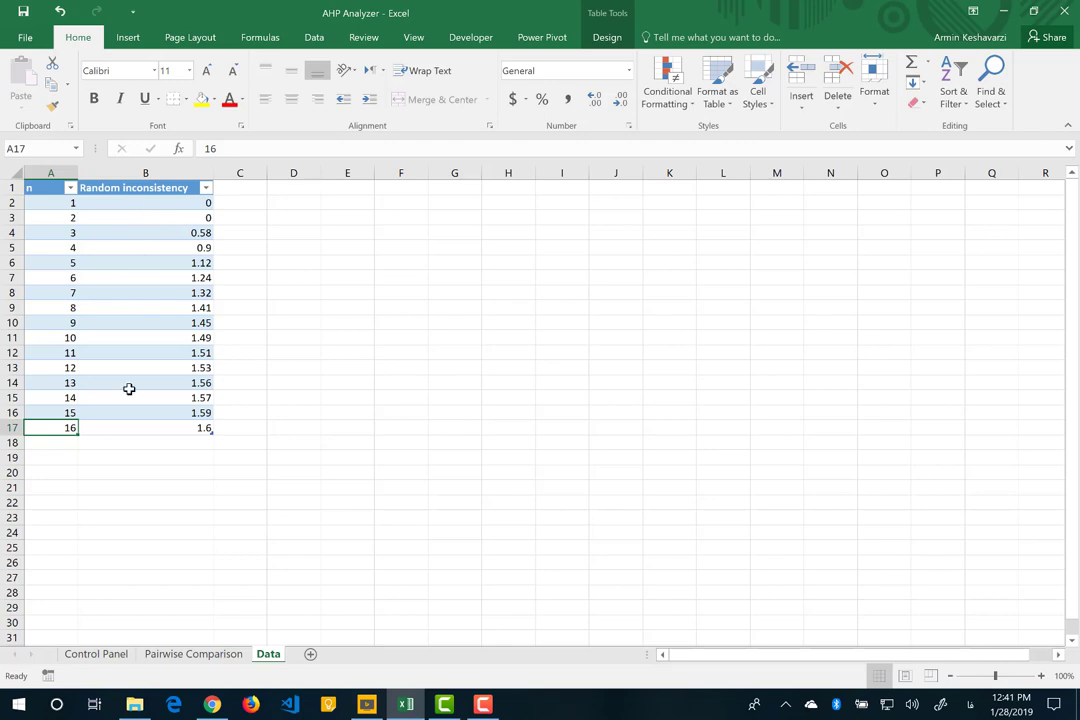
{"action": "left_click", "coordinate": [75, 652]}
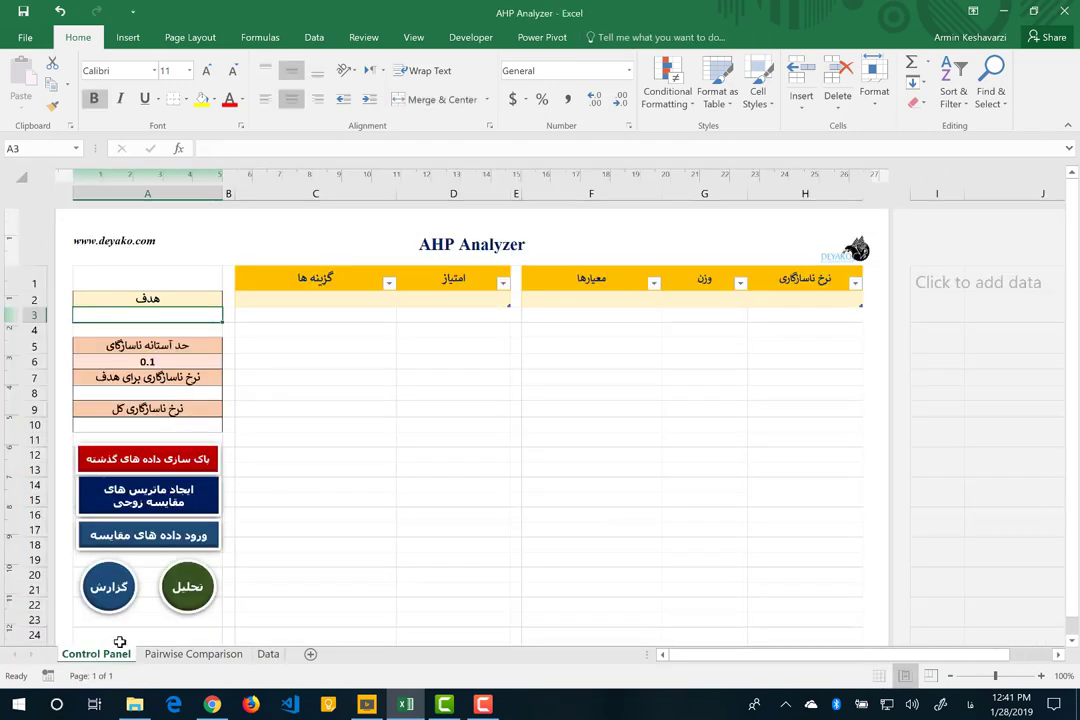
{"action": "left_click", "coordinate": [270, 655]}
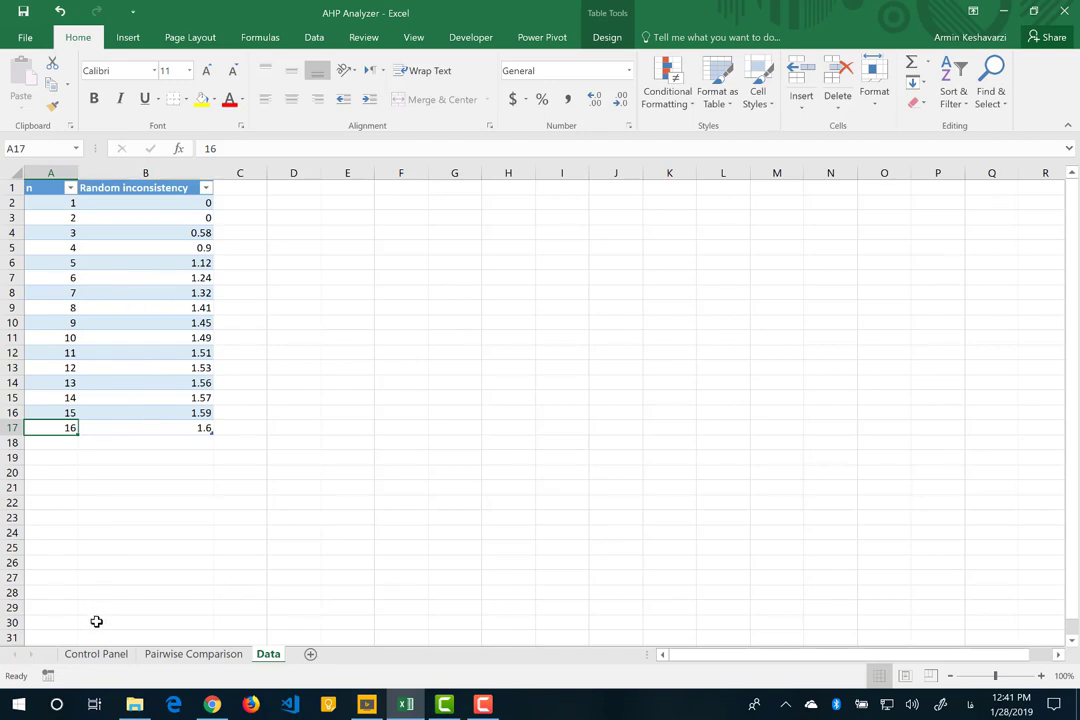
{"action": "left_click", "coordinate": [92, 654]}
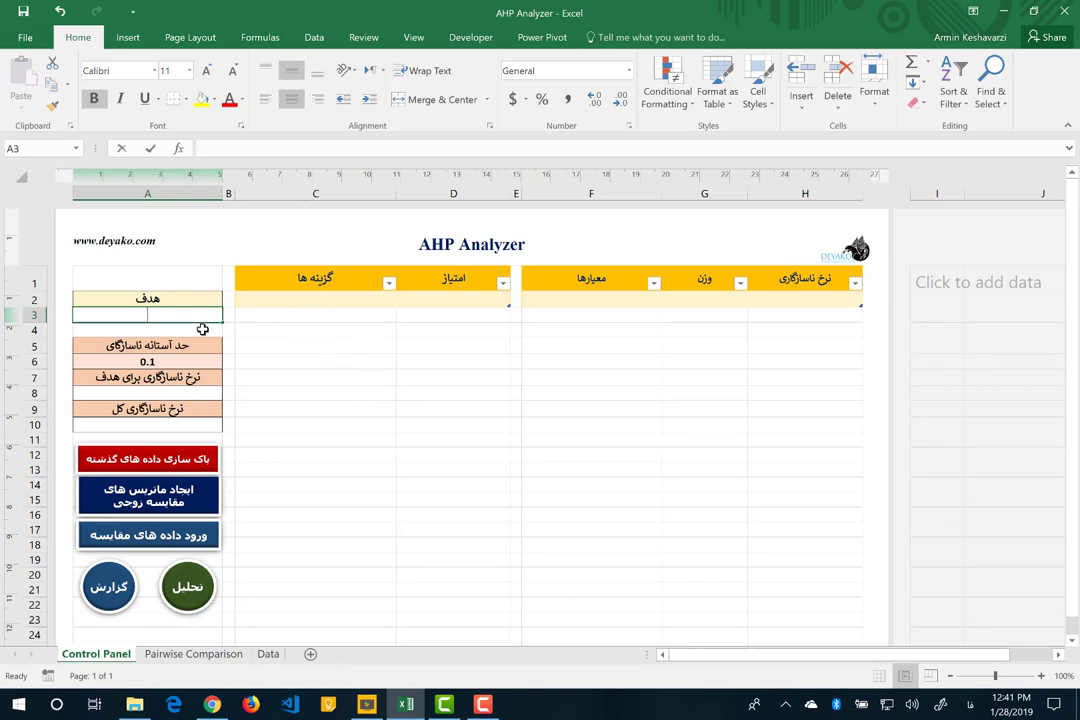
Step: Enter the goal 'انتخاب شغل' and alternatives A, B, C in cells C2:C4
{"action": "type", "text": "ان"}
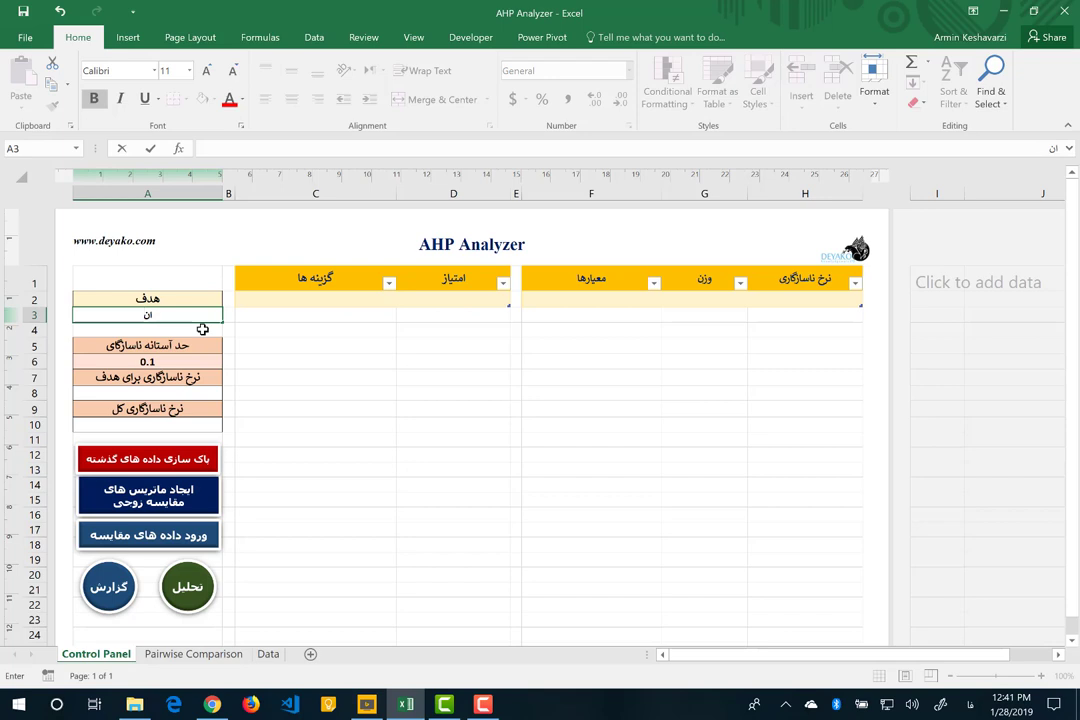
{"action": "type", "text": "تخاب شغل"}
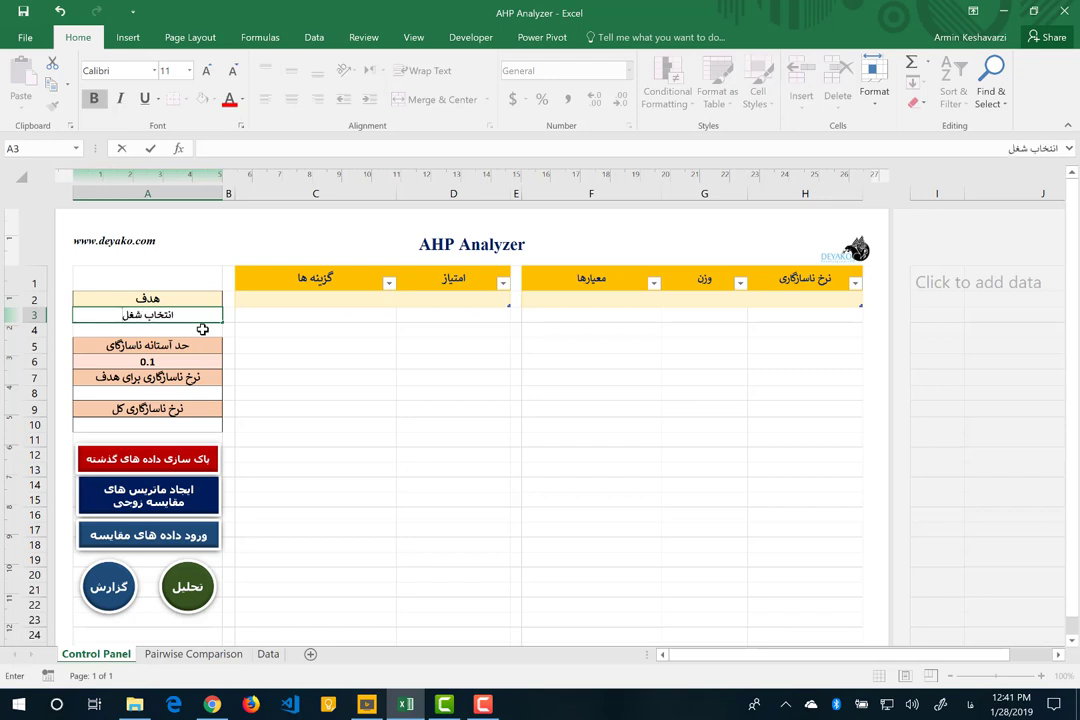
{"action": "left_click", "coordinate": [326, 302]}
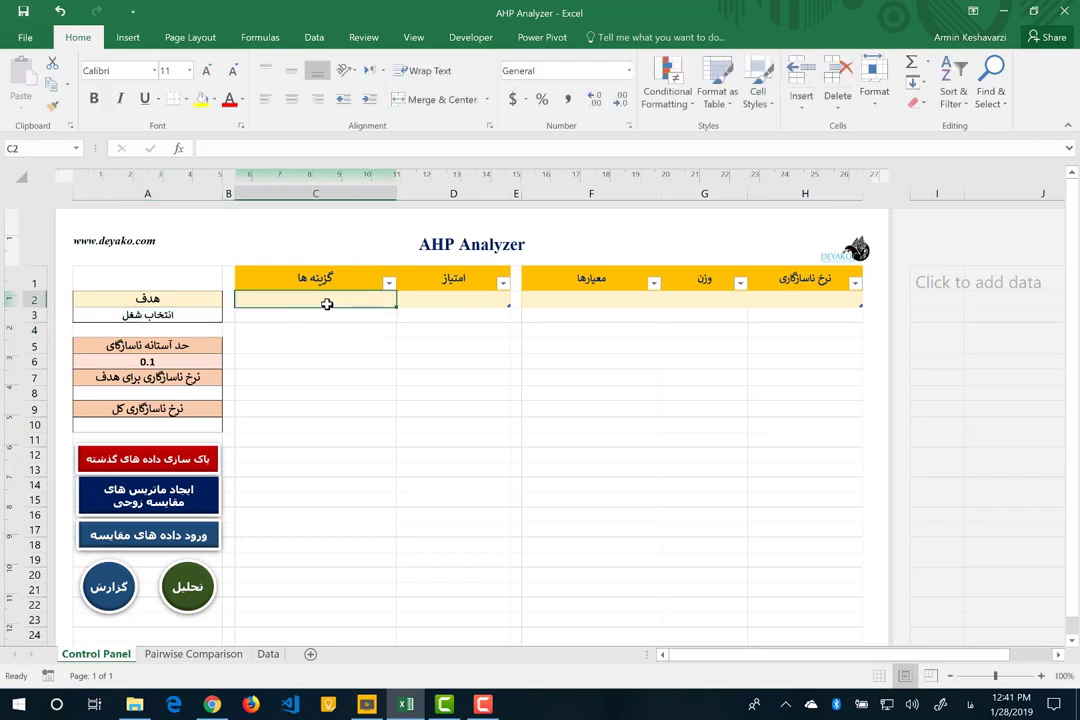
{"action": "type", "text": "A"}
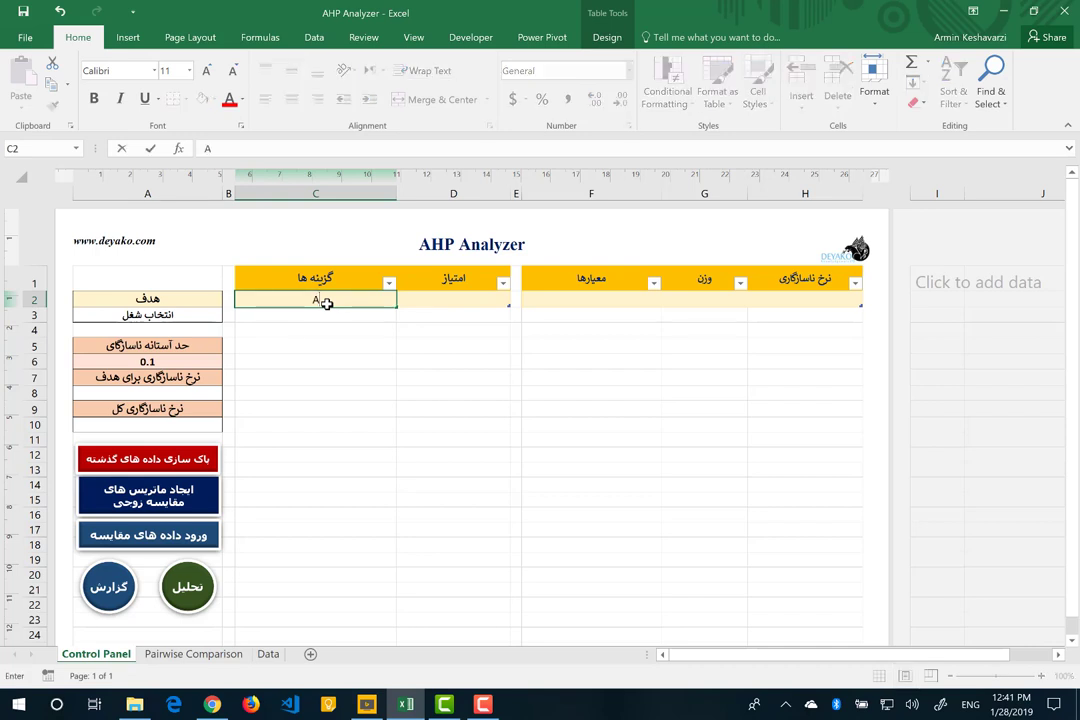
{"action": "key", "text": "Return"}
{"action": "type", "text": "B"}
{"action": "key", "text": "Return"}
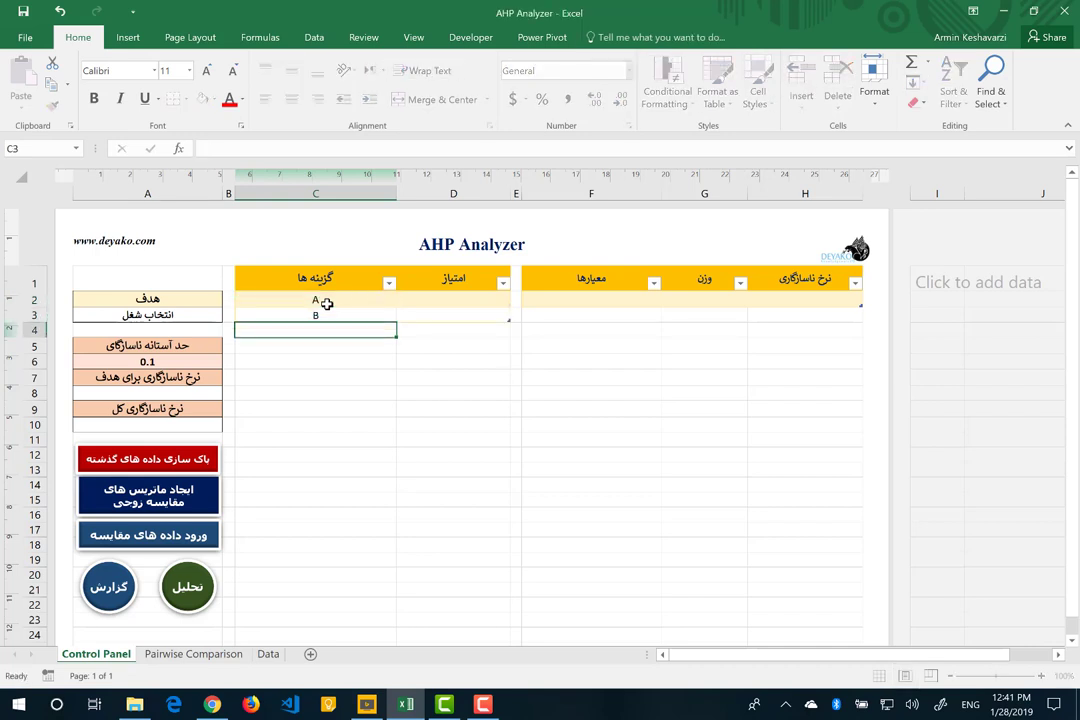
{"action": "type", "text": "C"}
{"action": "key", "text": "Return"}
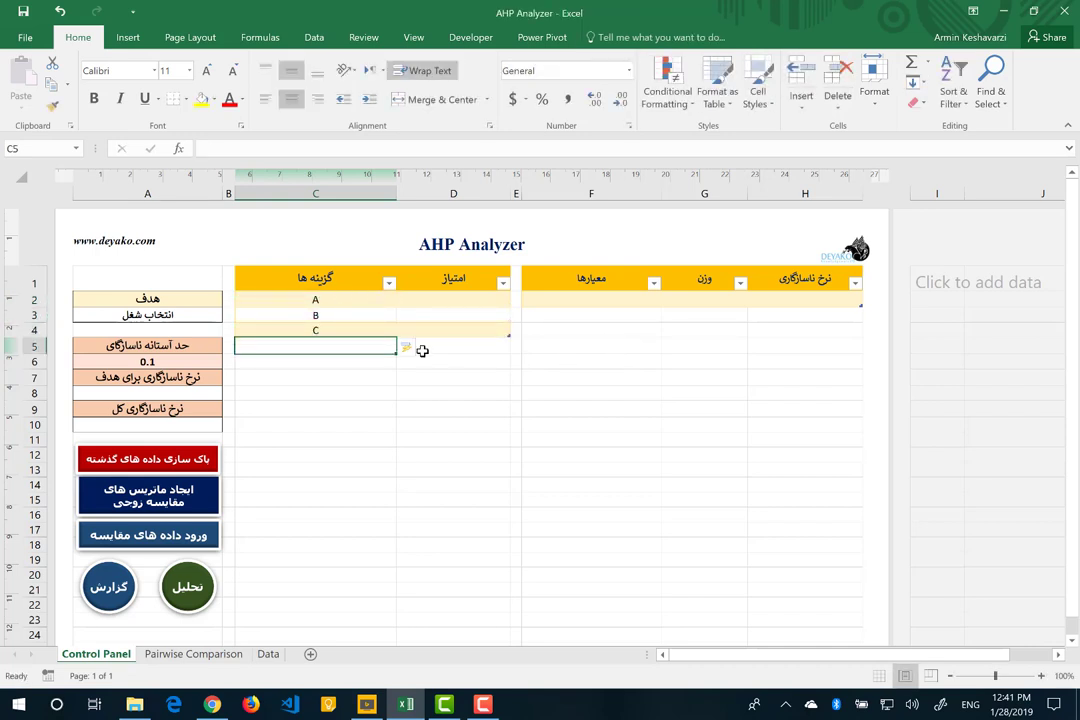
{"action": "left_click", "coordinate": [346, 302]}
{"action": "left_click", "coordinate": [338, 318]}
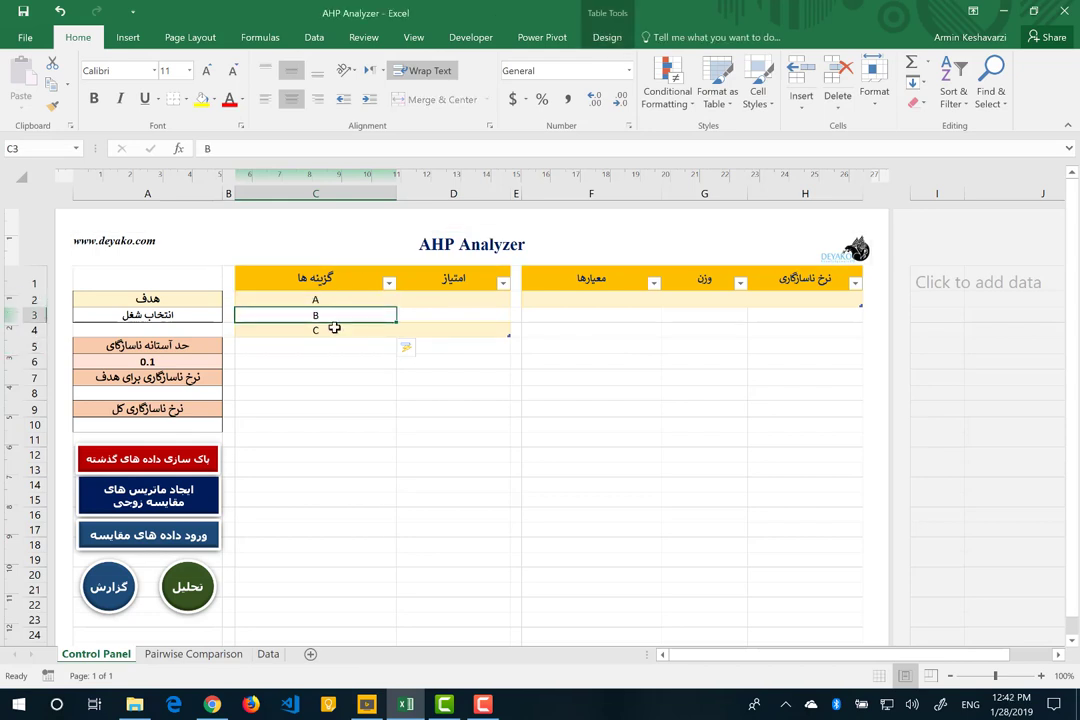
{"action": "left_click", "coordinate": [328, 332]}
Step: Enter criteria C1, C2 and C3 in cells F2:F4
{"action": "left_click", "coordinate": [579, 297]}
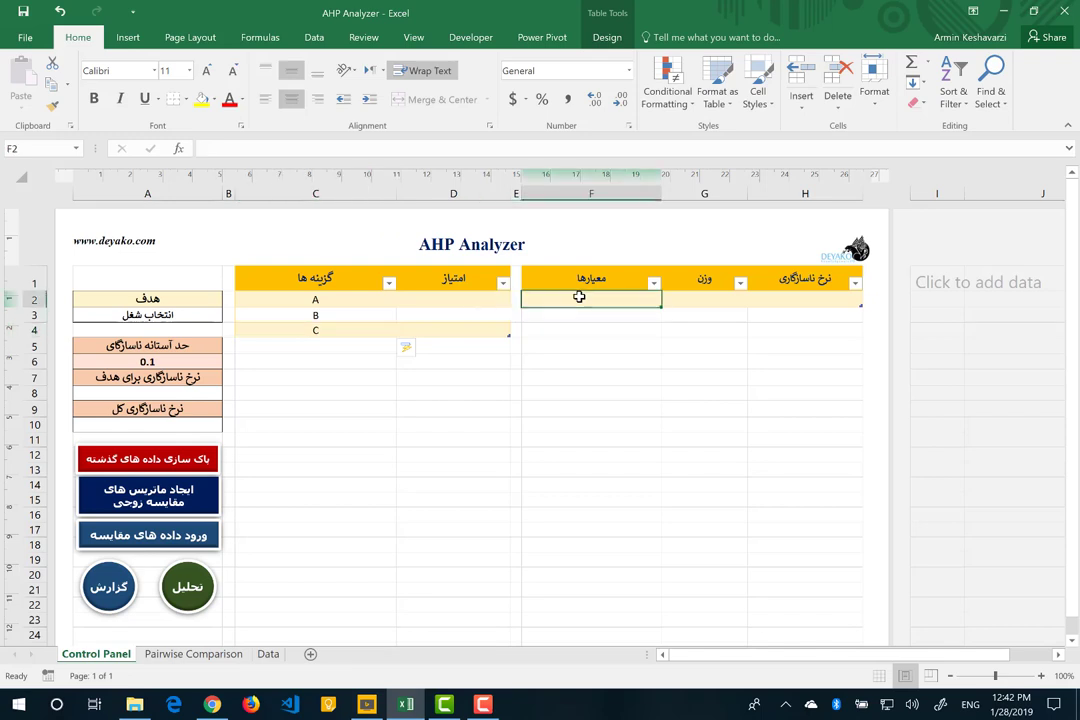
{"action": "type", "text": "C1"}
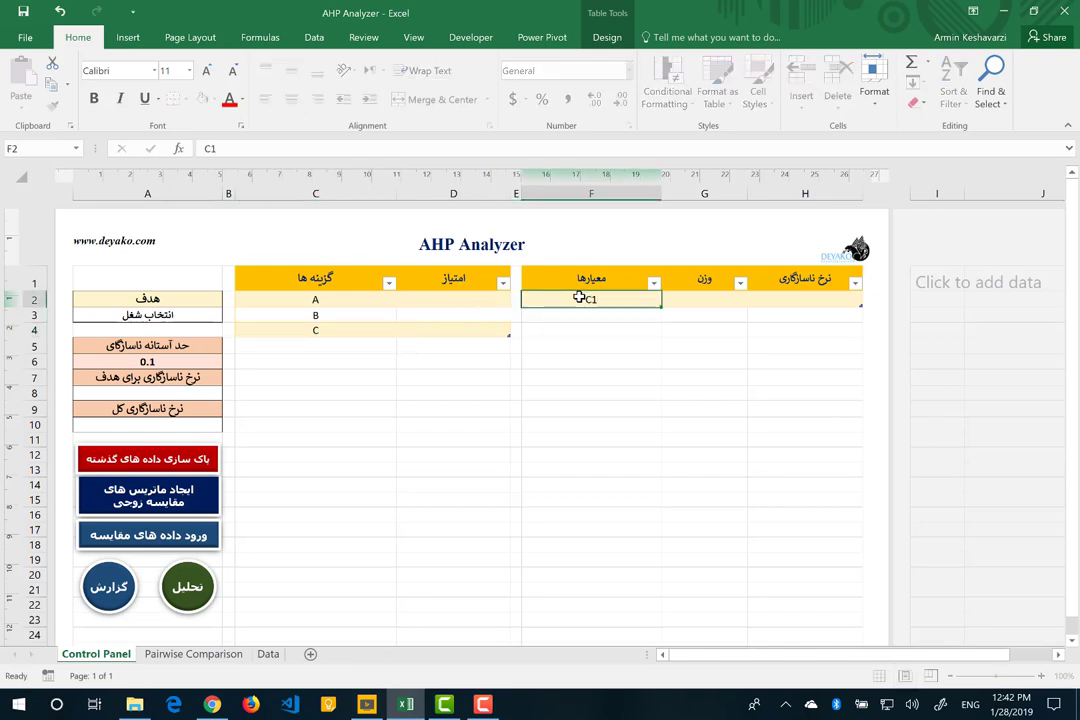
{"action": "key", "text": "Return"}
{"action": "type", "text": "C2"}
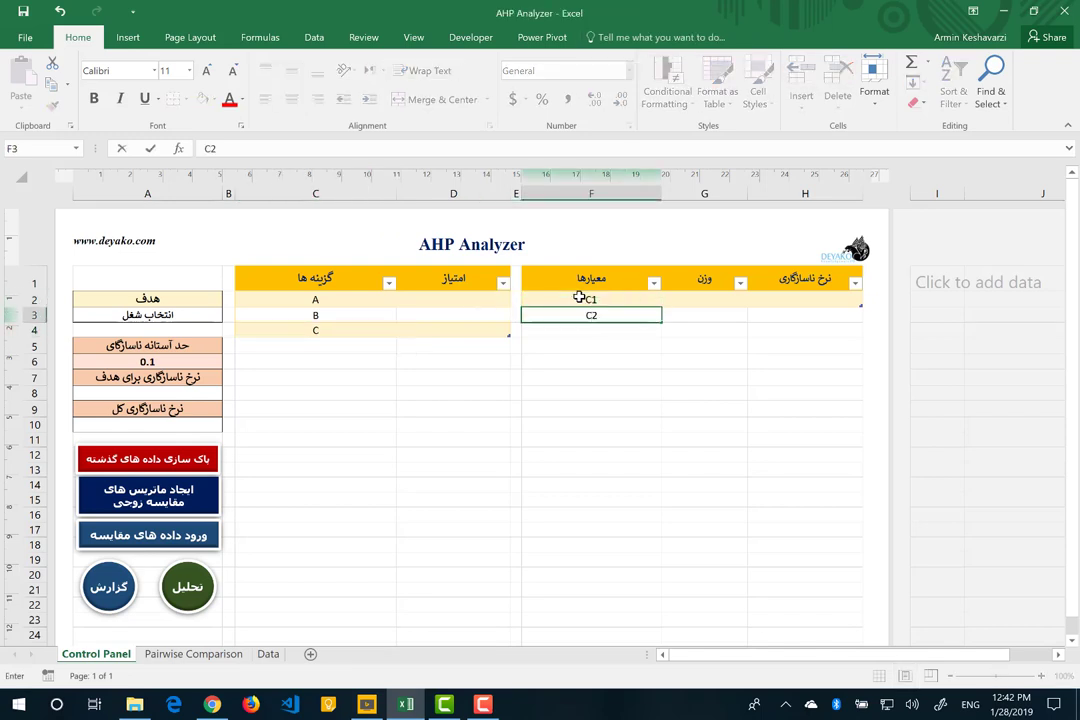
{"action": "key", "text": "Return"}
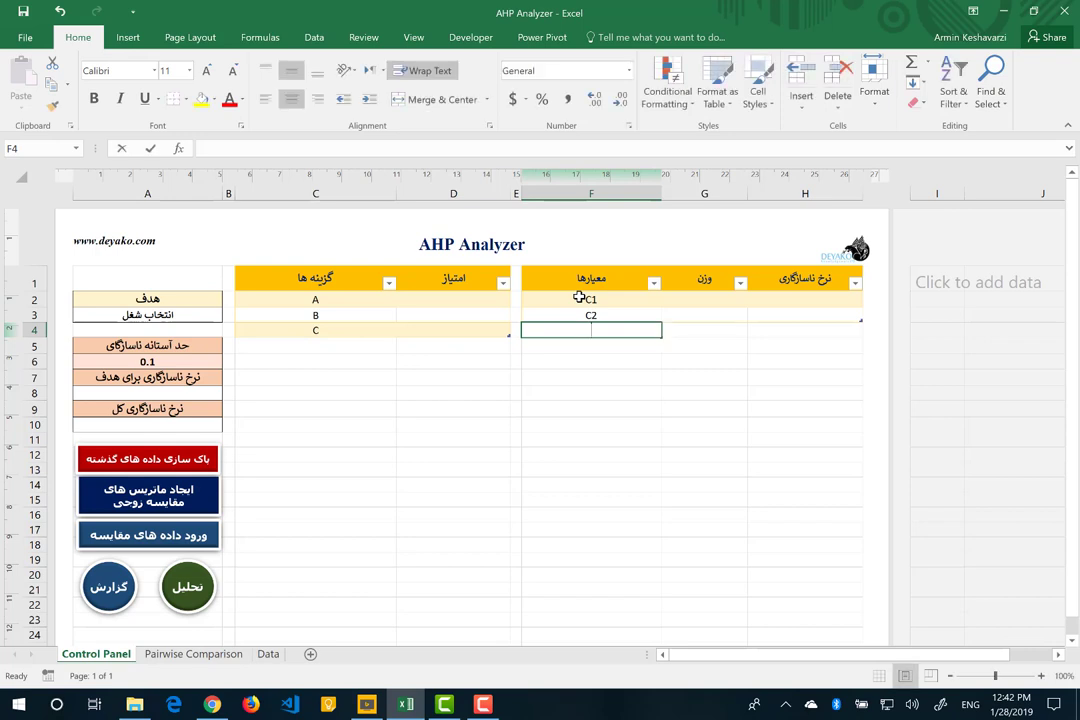
{"action": "type", "text": "C3"}
{"action": "key", "text": "Return"}
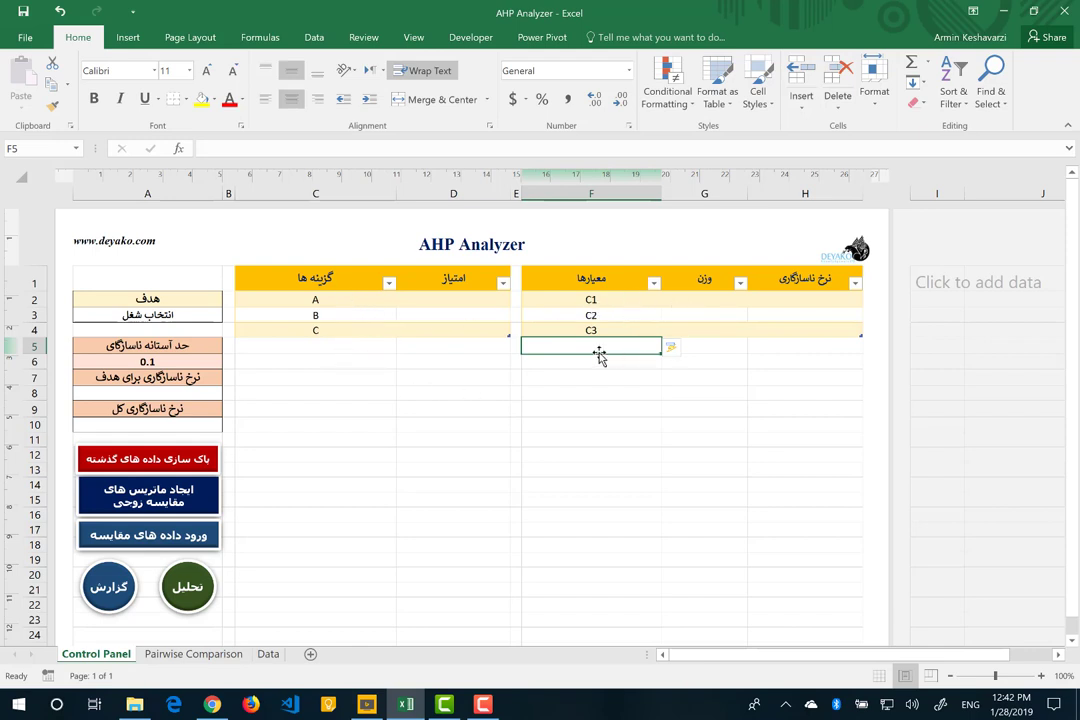
{"action": "left_click", "coordinate": [310, 318]}
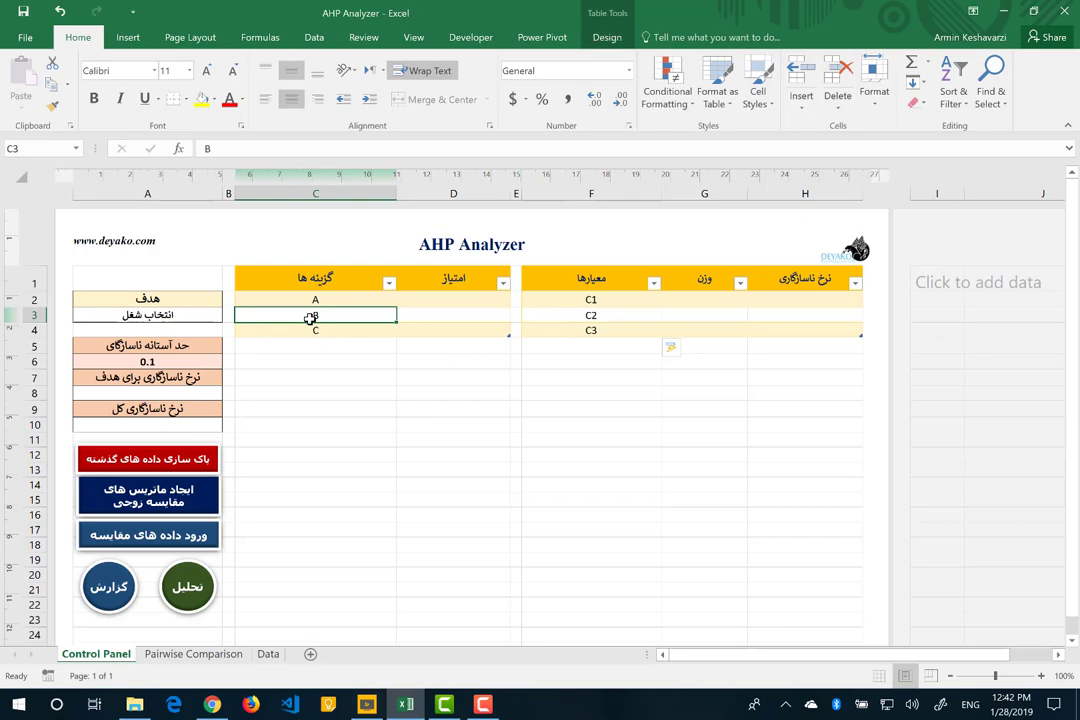
Step: Run the 'create pairwise comparison matrices' macro for criteria C1–C3 and alternatives A–C
{"action": "left_click", "coordinate": [165, 507]}
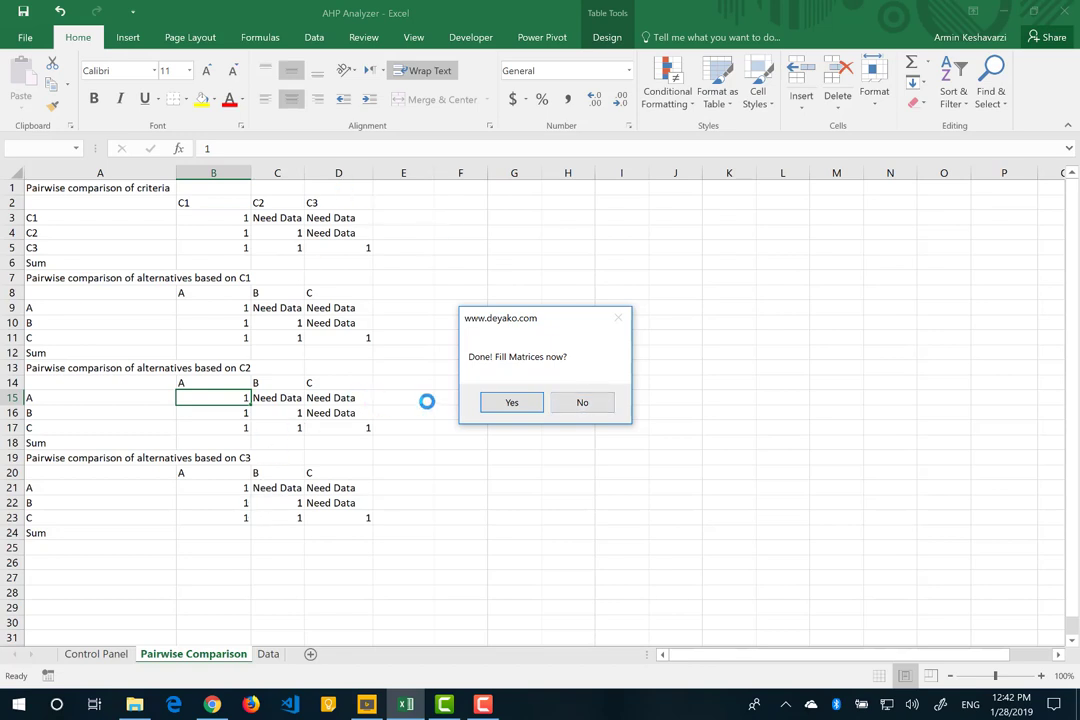
Step: Enter criteria ratings 2, 7 and 1 and A-over-B 3 under C1, then stop the prompts
{"action": "left_click", "coordinate": [512, 402]}
{"action": "type", "text": "2"}
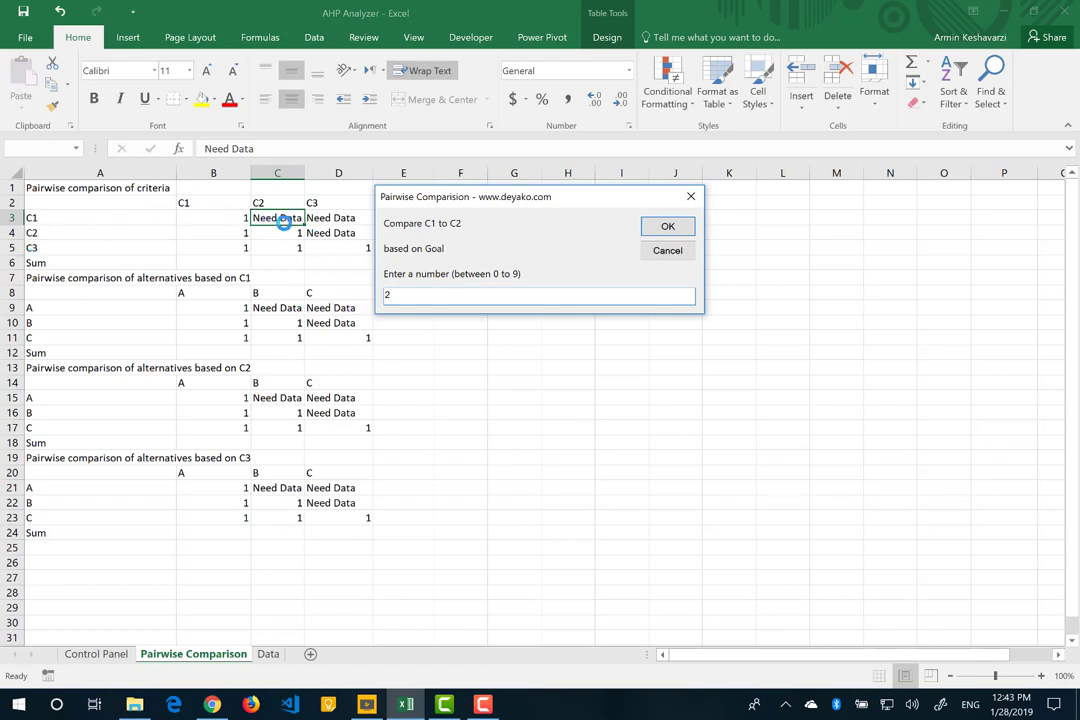
{"action": "left_click", "coordinate": [659, 227]}
{"action": "type", "text": "7"}
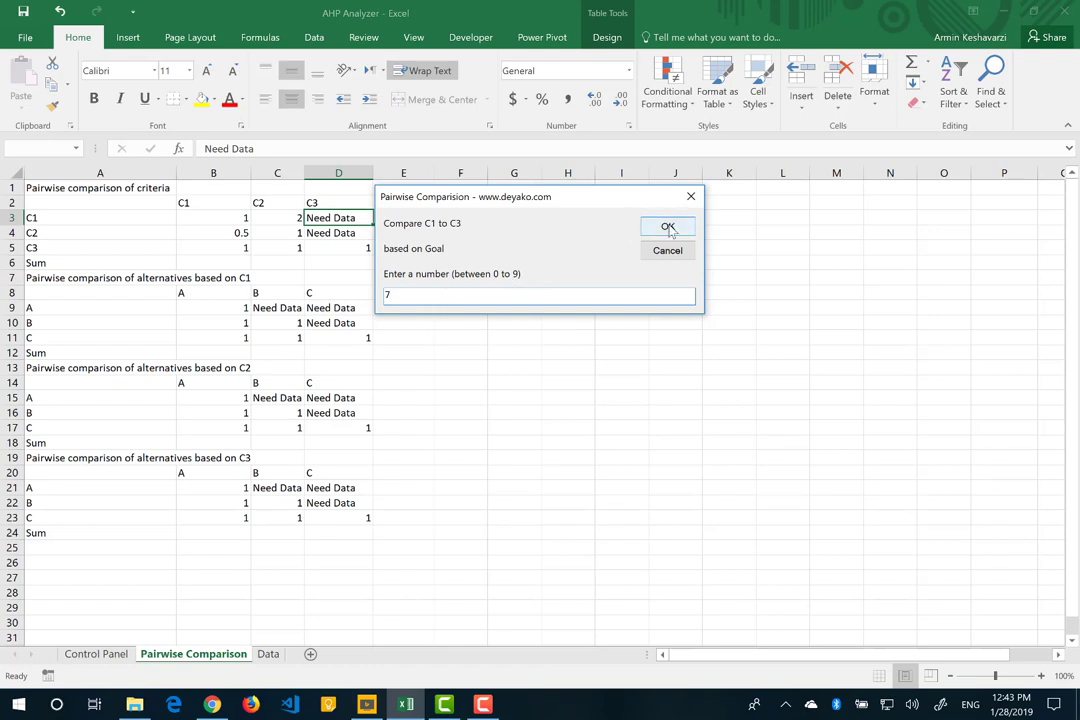
{"action": "left_click", "coordinate": [668, 227]}
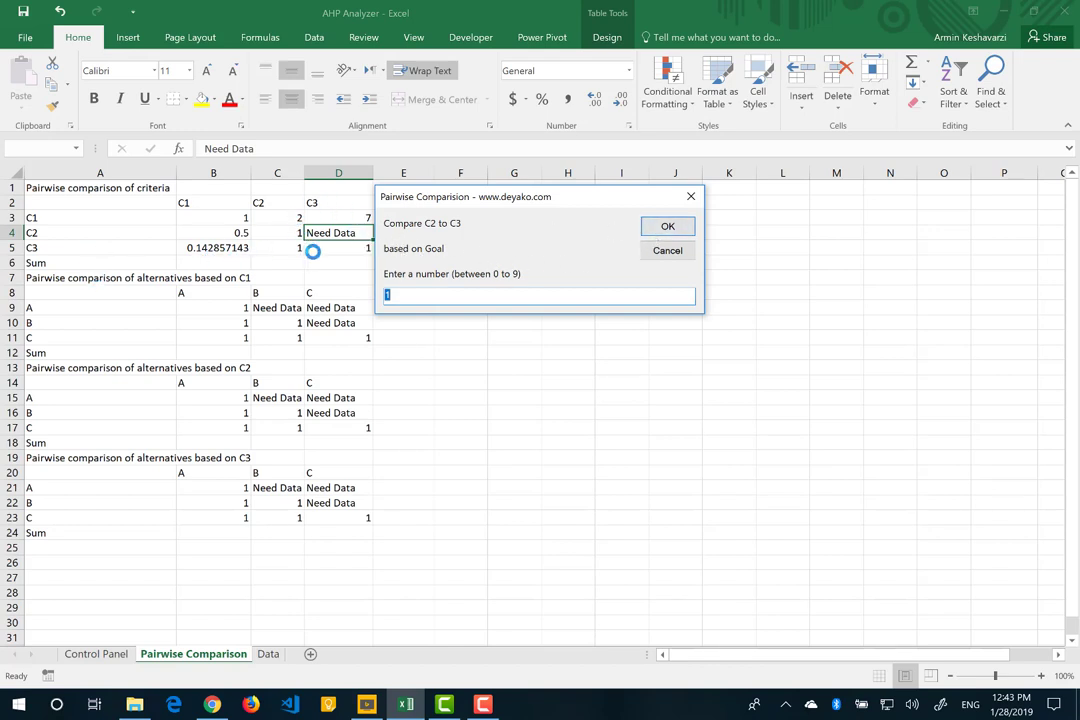
{"action": "left_click", "coordinate": [668, 226]}
{"action": "type", "text": "3"}
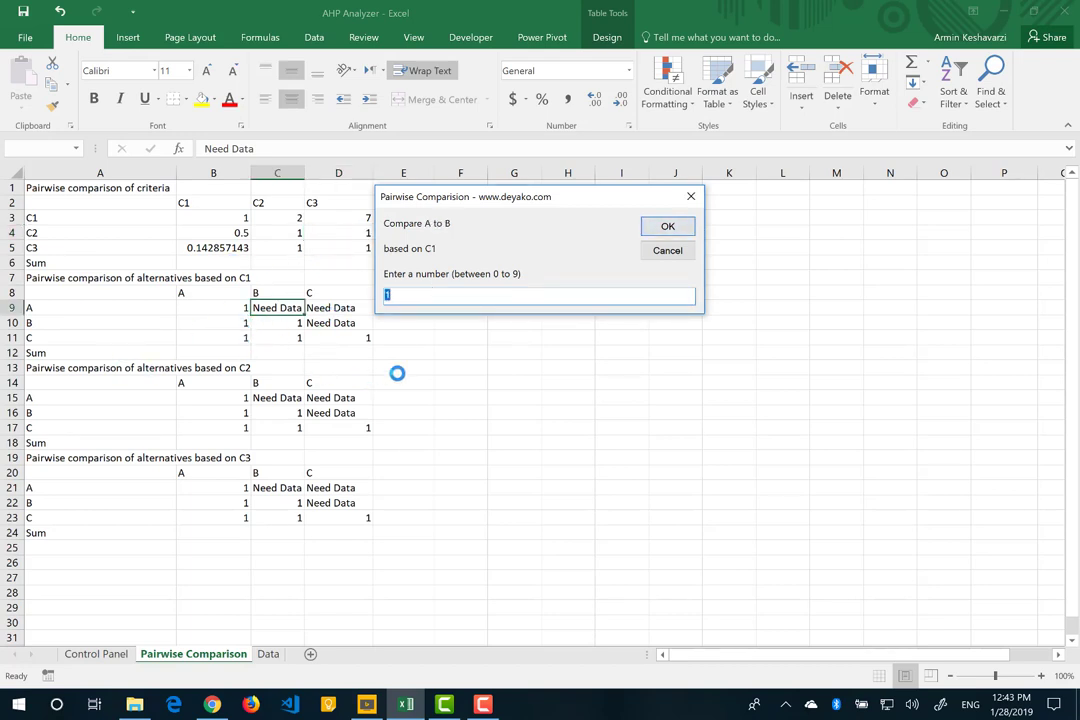
{"action": "left_click", "coordinate": [668, 226]}
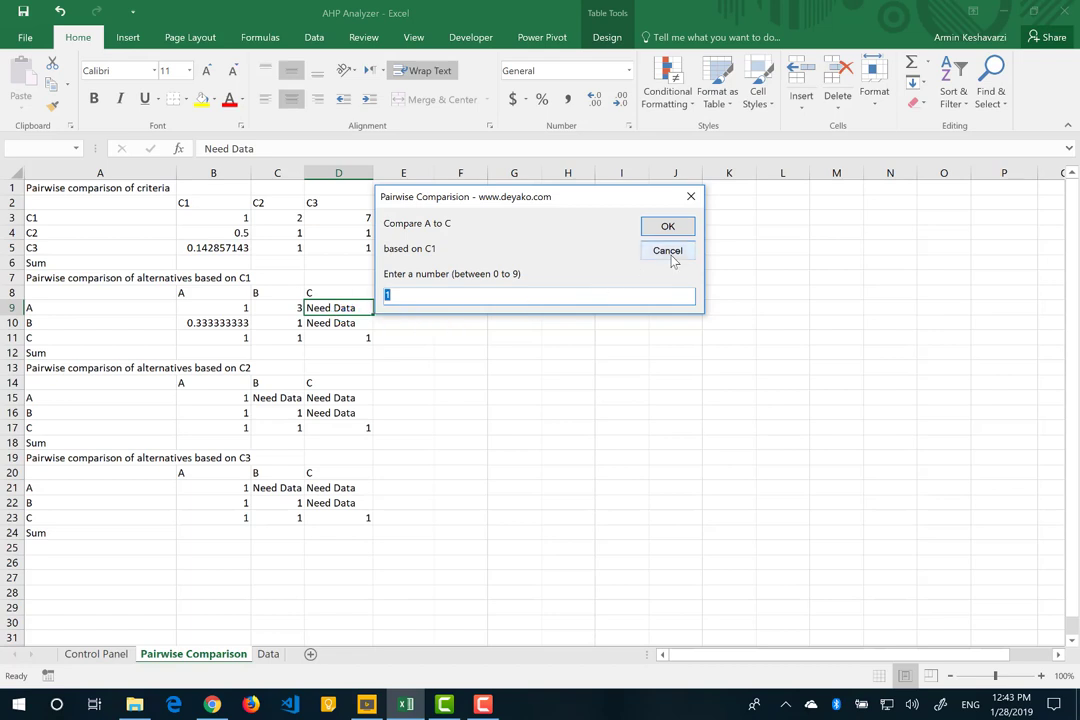
{"action": "left_click", "coordinate": [667, 251]}
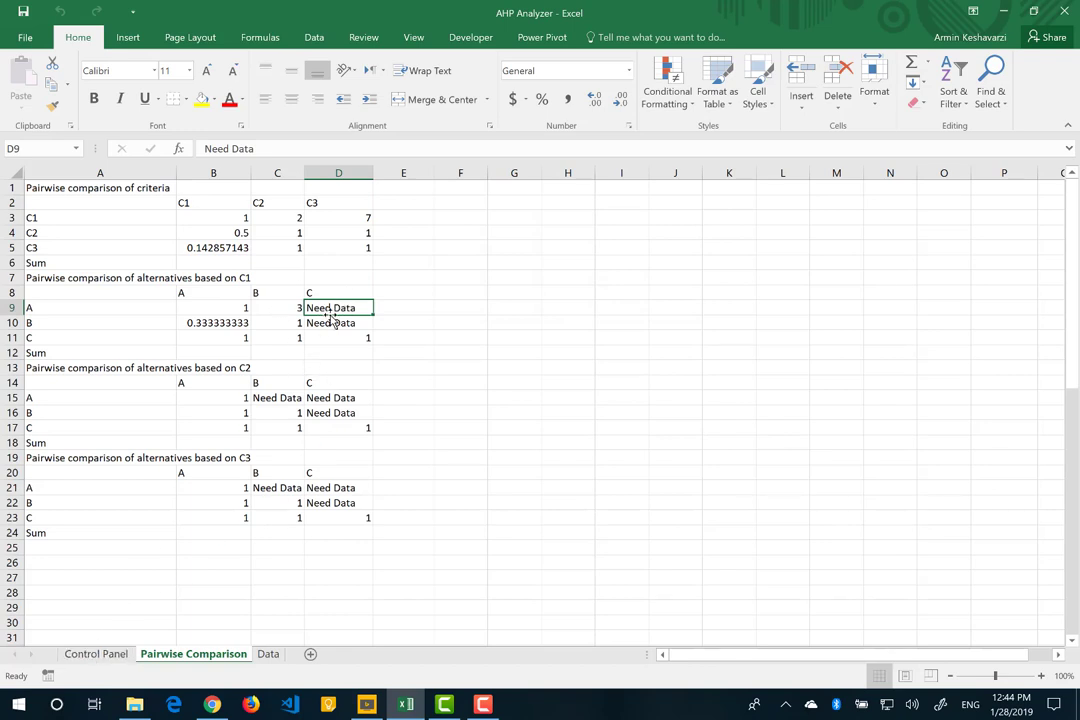
Step: Complete the C1 alternatives matrix with 2 for A versus C and 3 for B versus C
{"action": "type", "text": "2"}
{"action": "key", "text": "Return"}
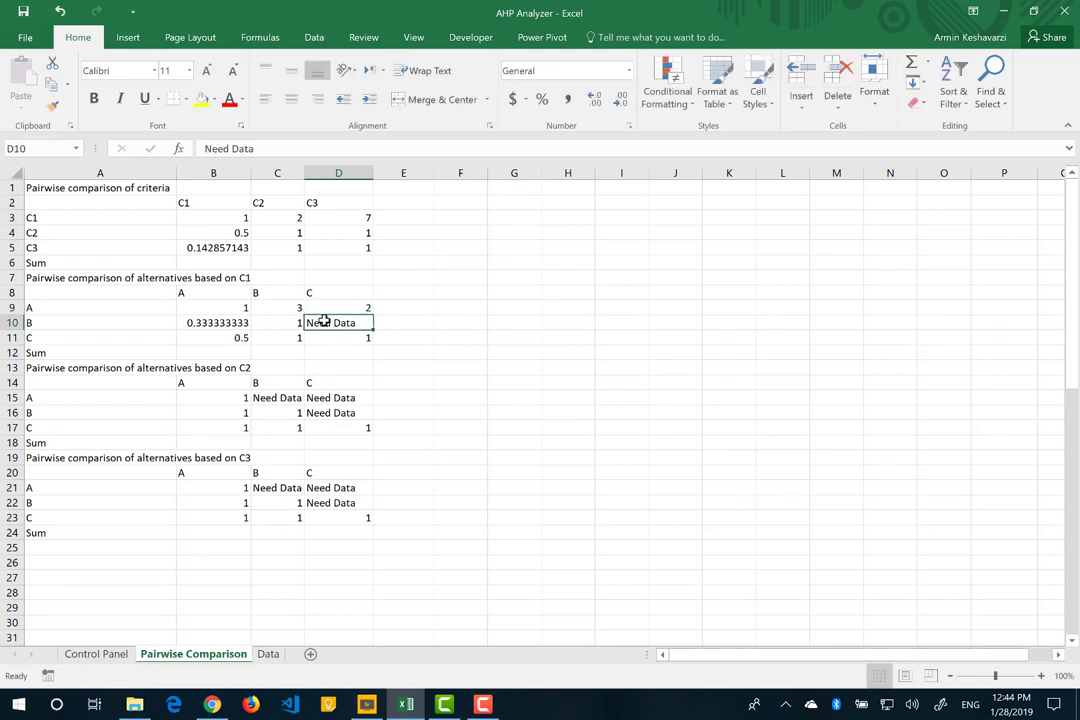
{"action": "type", "text": "3"}
{"action": "key", "text": "Return"}
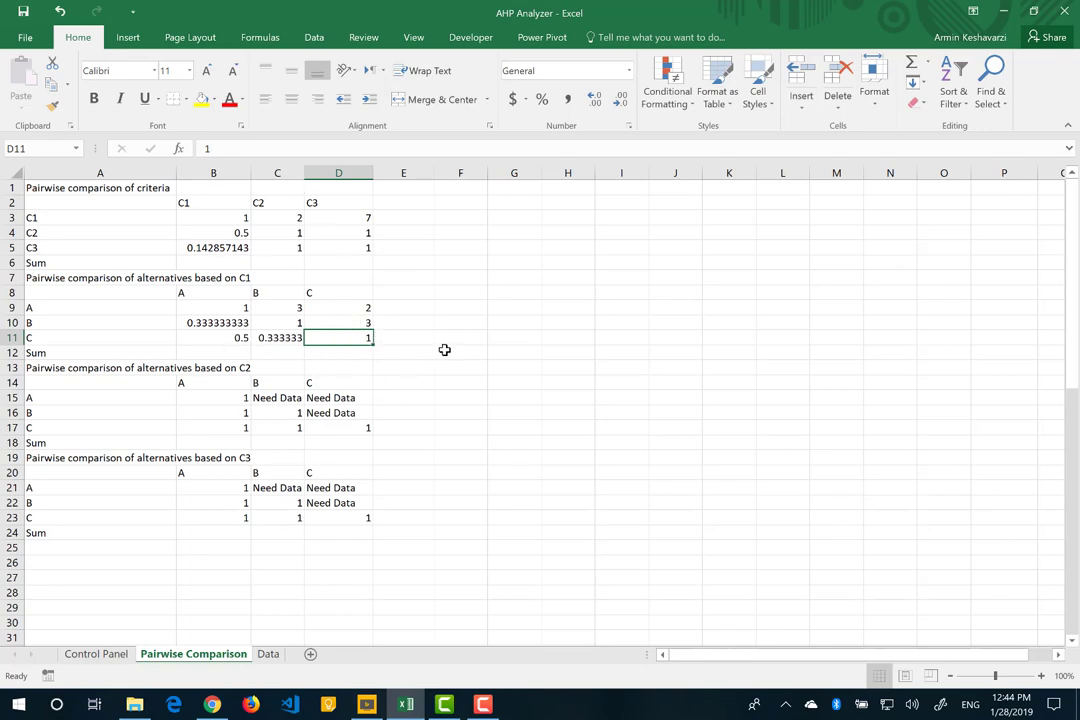
Step: Enter 9 for A versus B under C2 in C15, after non-numeric, 12 and 0 entries are rejected
{"action": "left_click", "coordinate": [276, 397]}
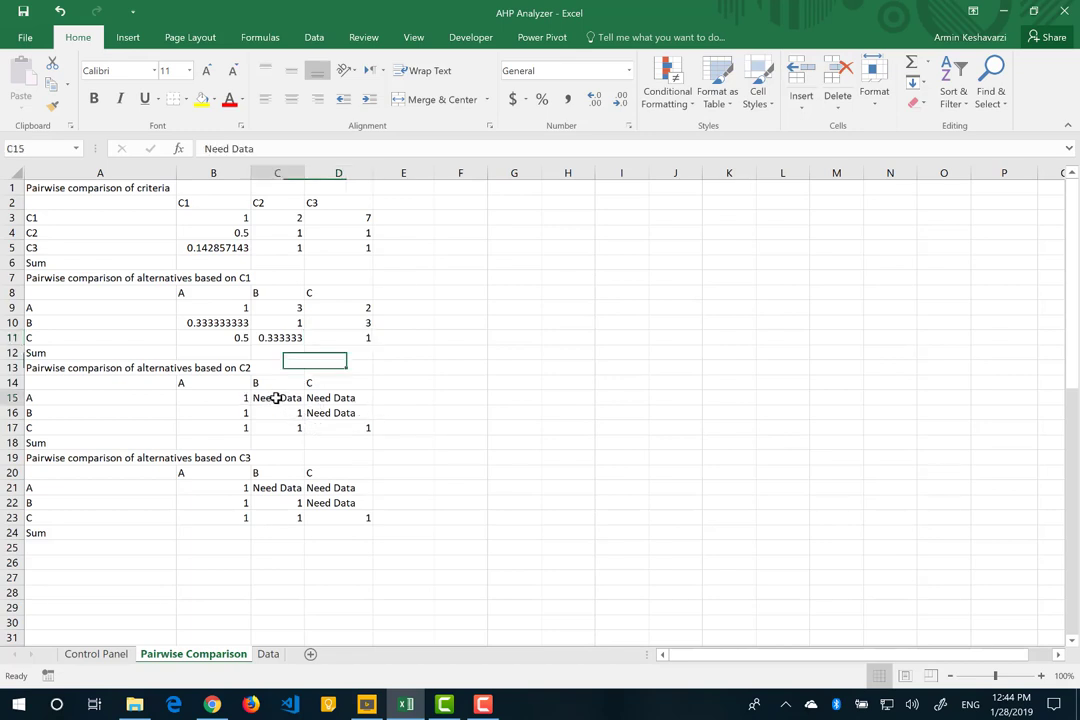
{"action": "key", "text": "Delete"}
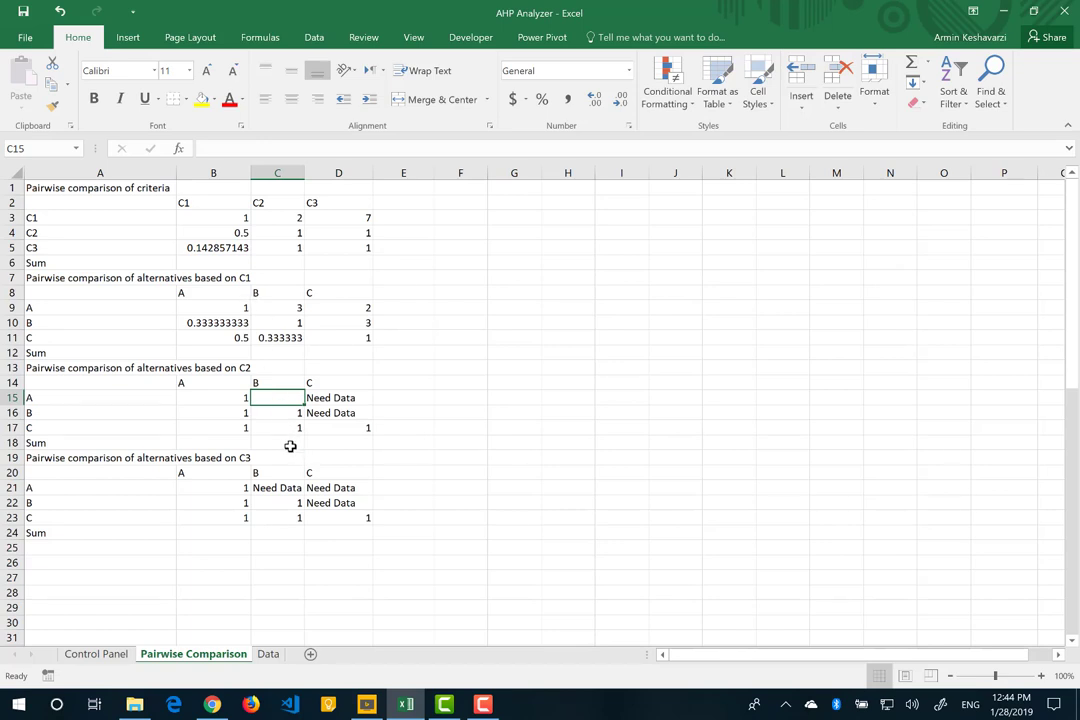
{"action": "left_click", "coordinate": [287, 444]}
{"action": "left_click", "coordinate": [288, 398]}
{"action": "key", "text": "Return"}
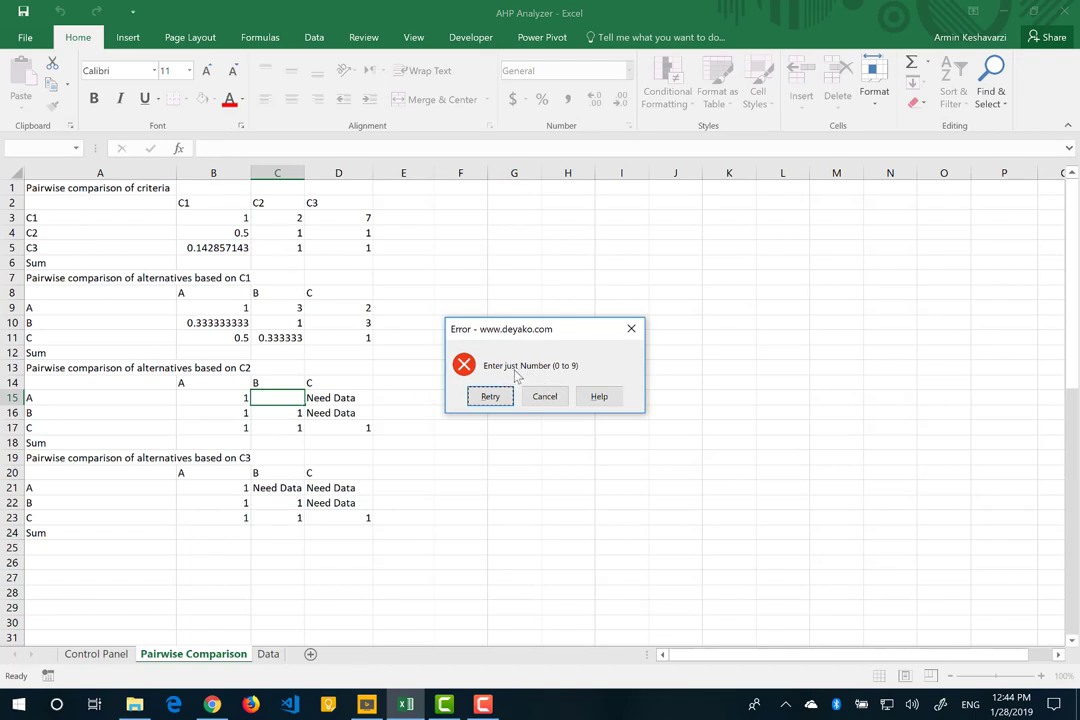
{"action": "left_click", "coordinate": [490, 397]}
{"action": "type", "text": "dff"}
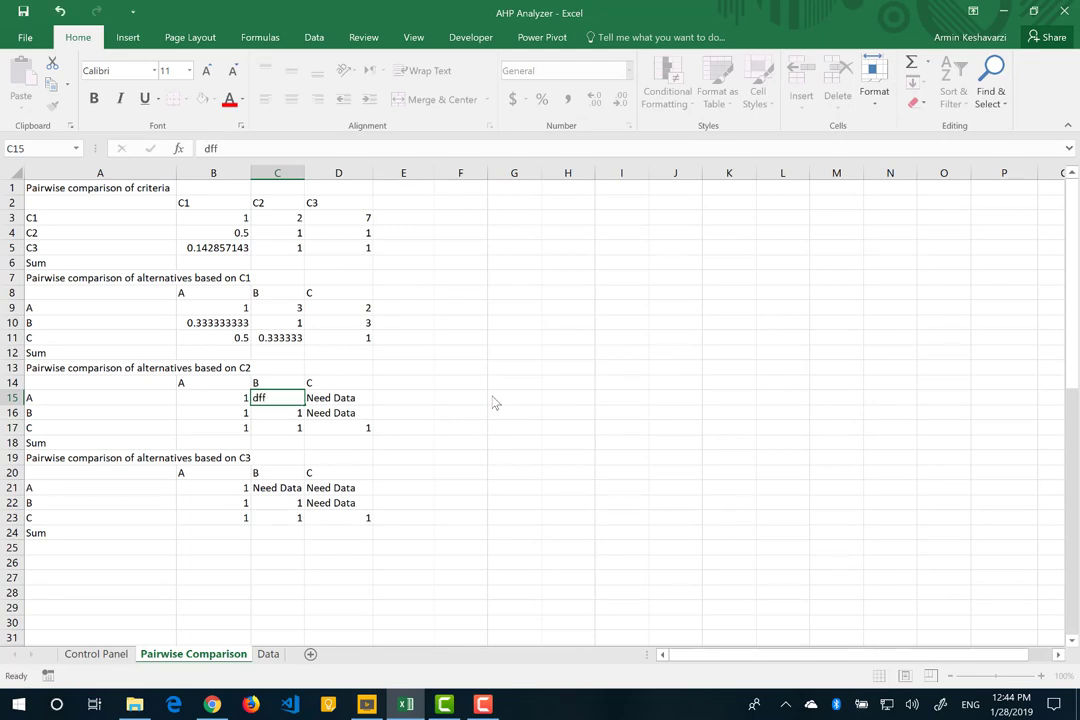
{"action": "key", "text": "Return"}
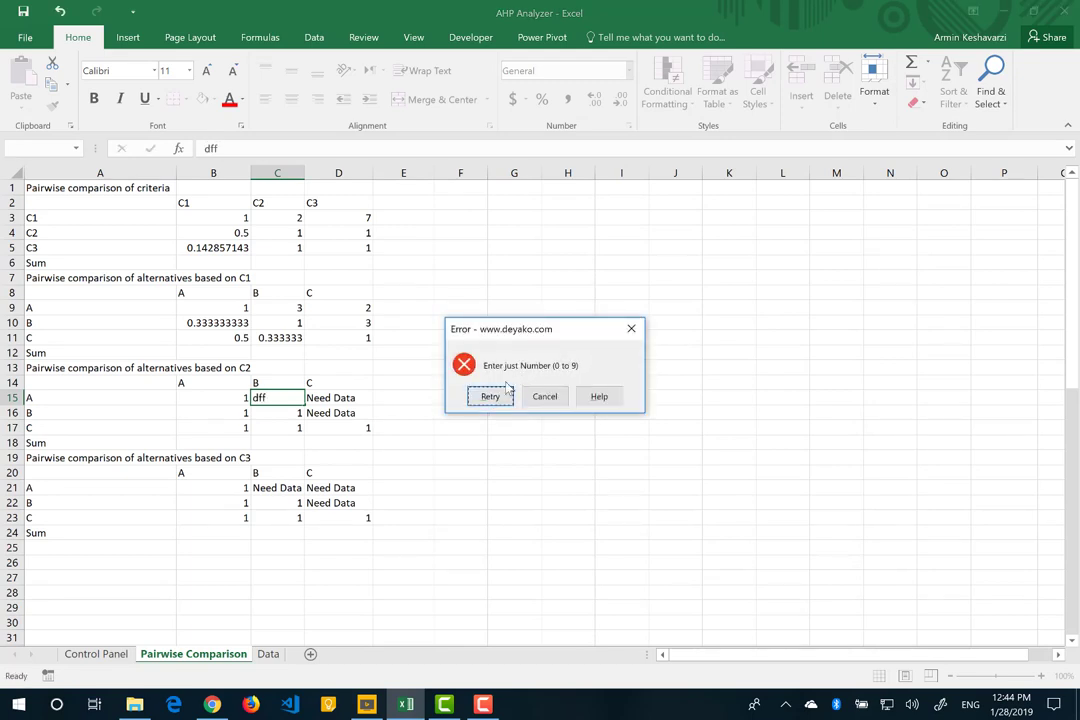
{"action": "left_click", "coordinate": [500, 399]}
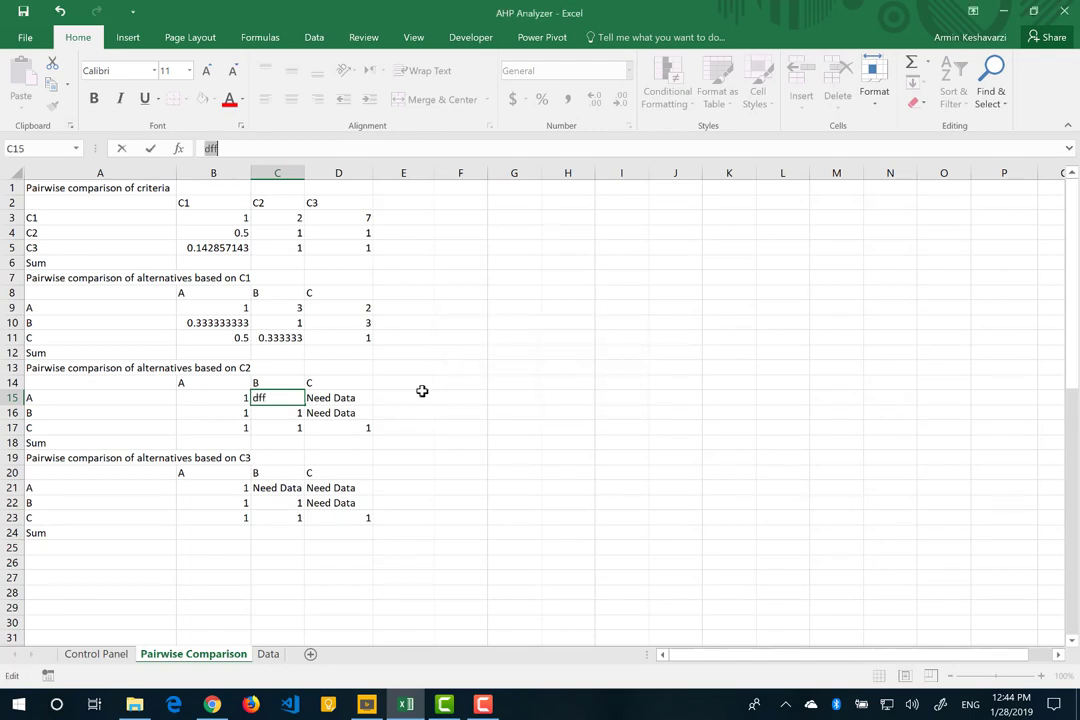
{"action": "type", "text": "12"}
{"action": "key", "text": "Return"}
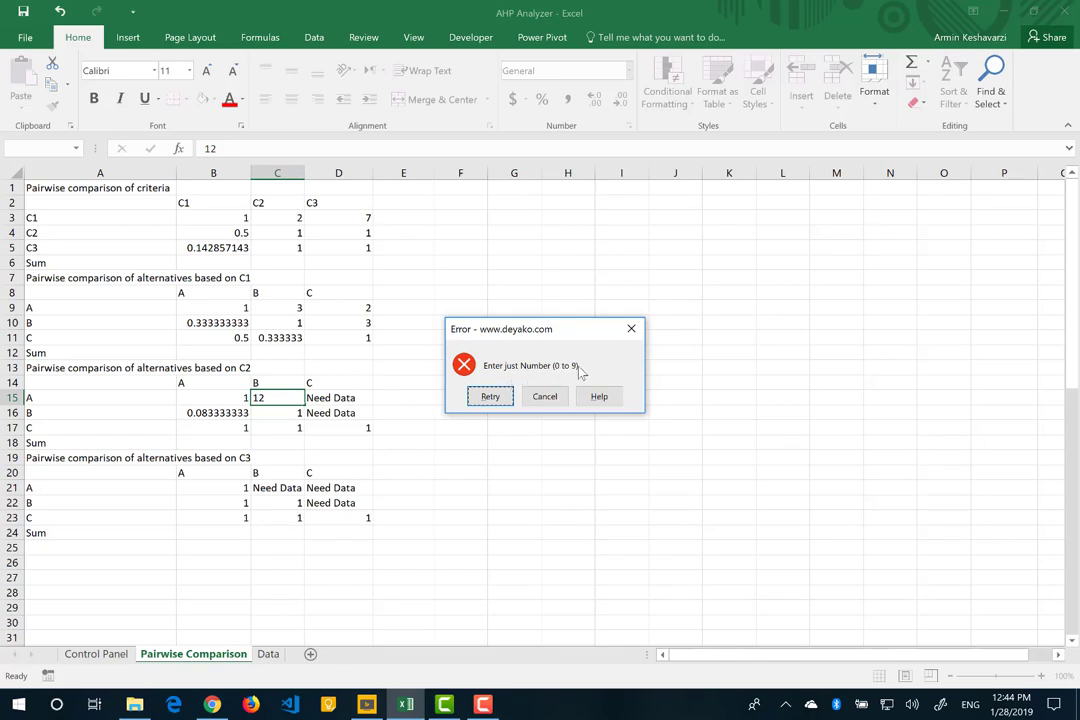
{"action": "left_click", "coordinate": [494, 399]}
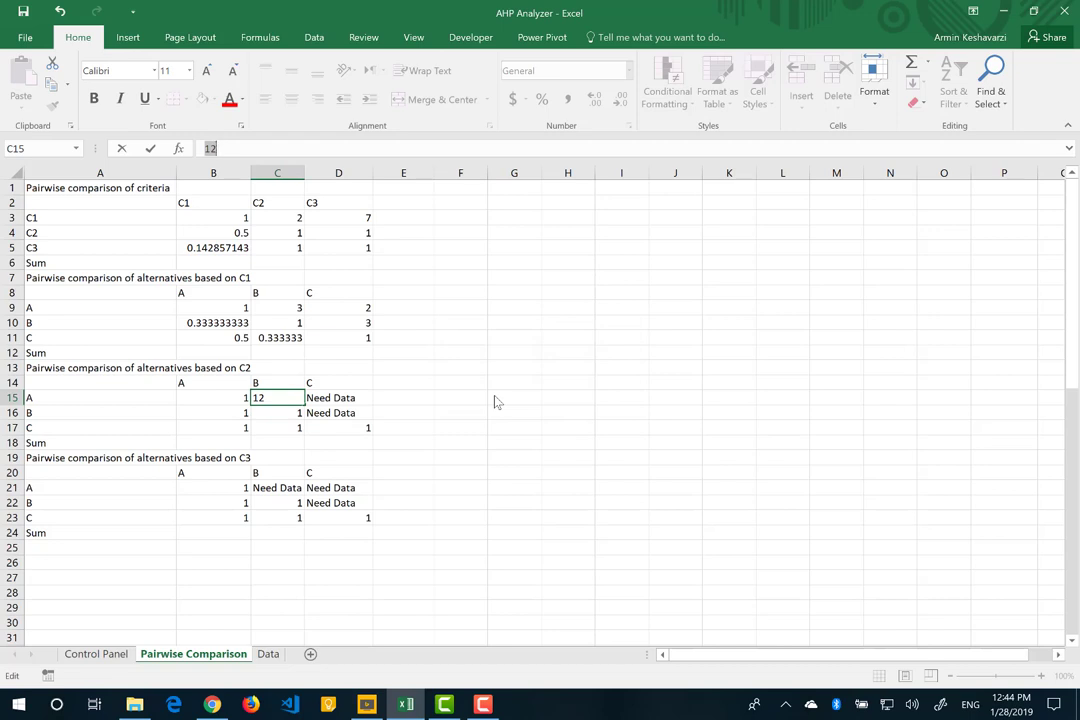
{"action": "type", "text": "0"}
{"action": "key", "text": "Return"}
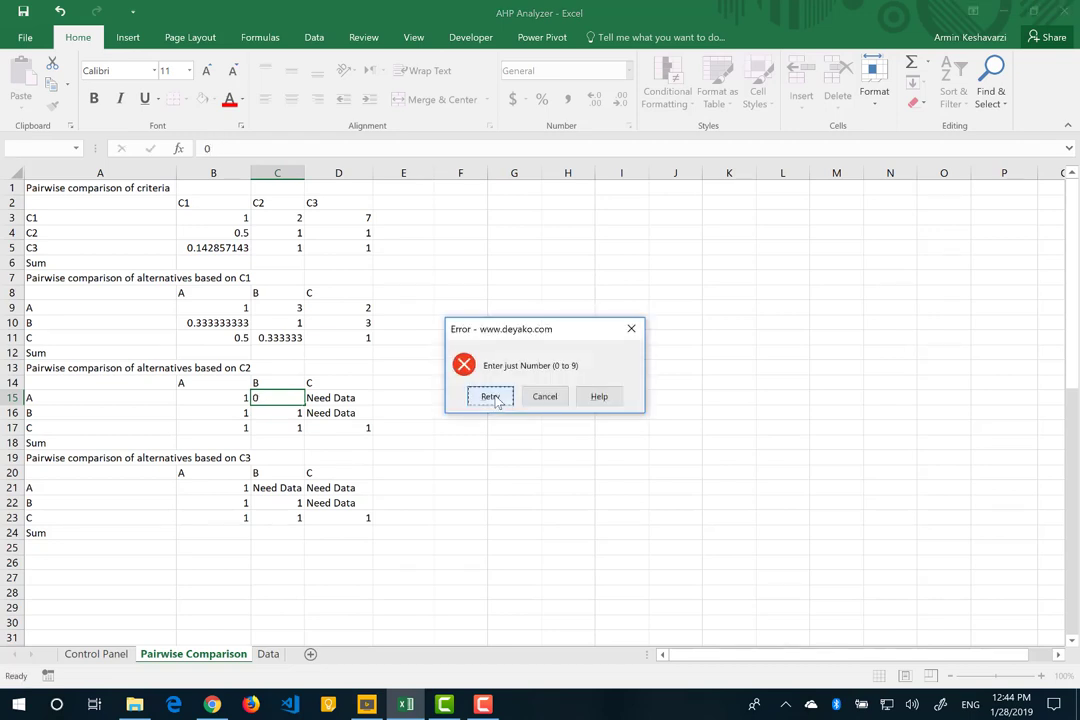
{"action": "left_click", "coordinate": [491, 397]}
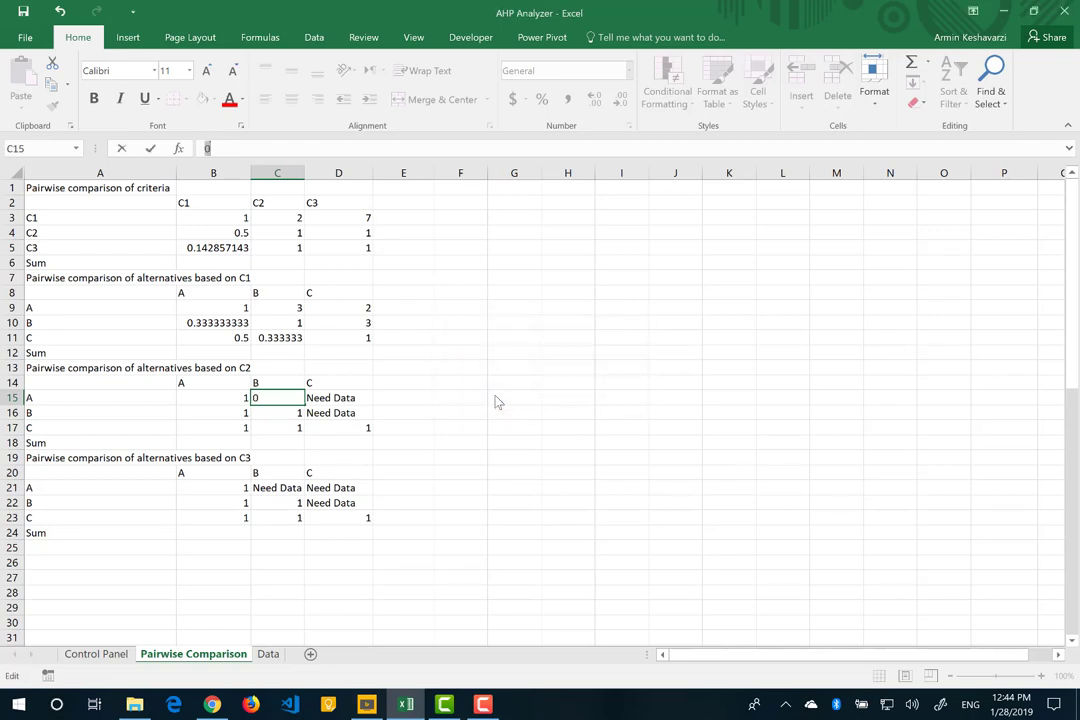
{"action": "left_click", "coordinate": [278, 397]}
{"action": "type", "text": "9"}
{"action": "key", "text": "Return"}
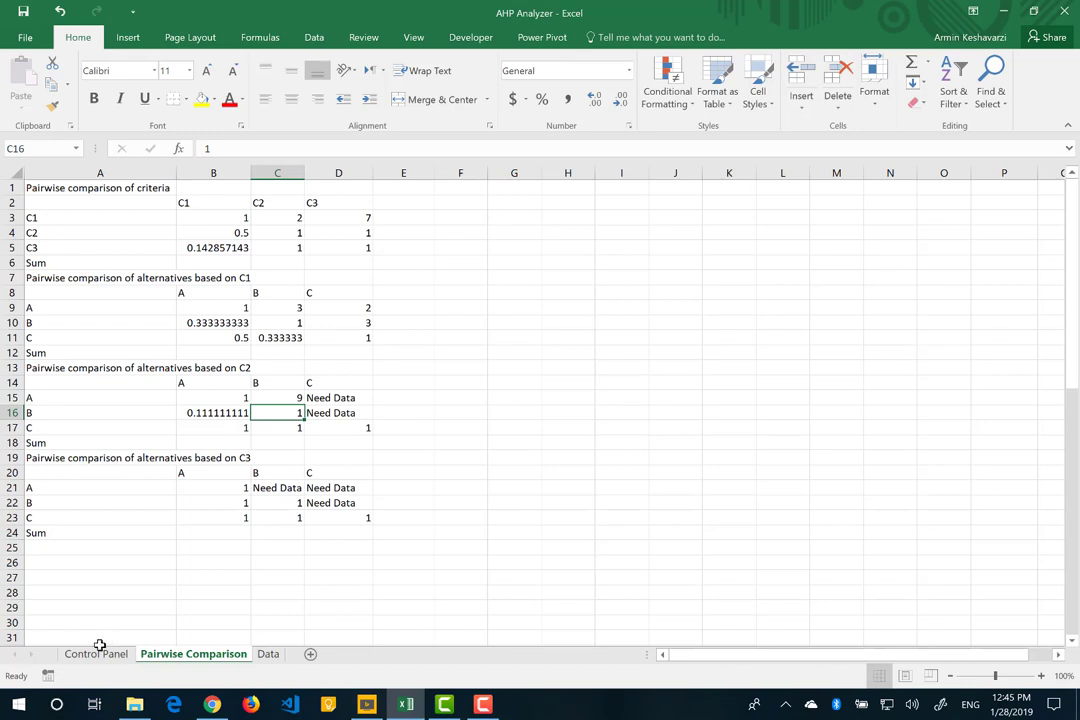
Step: Use the Control Panel data-entry button to enter 2 for A versus C and 3 for B versus C under C2
{"action": "left_click", "coordinate": [96, 655]}
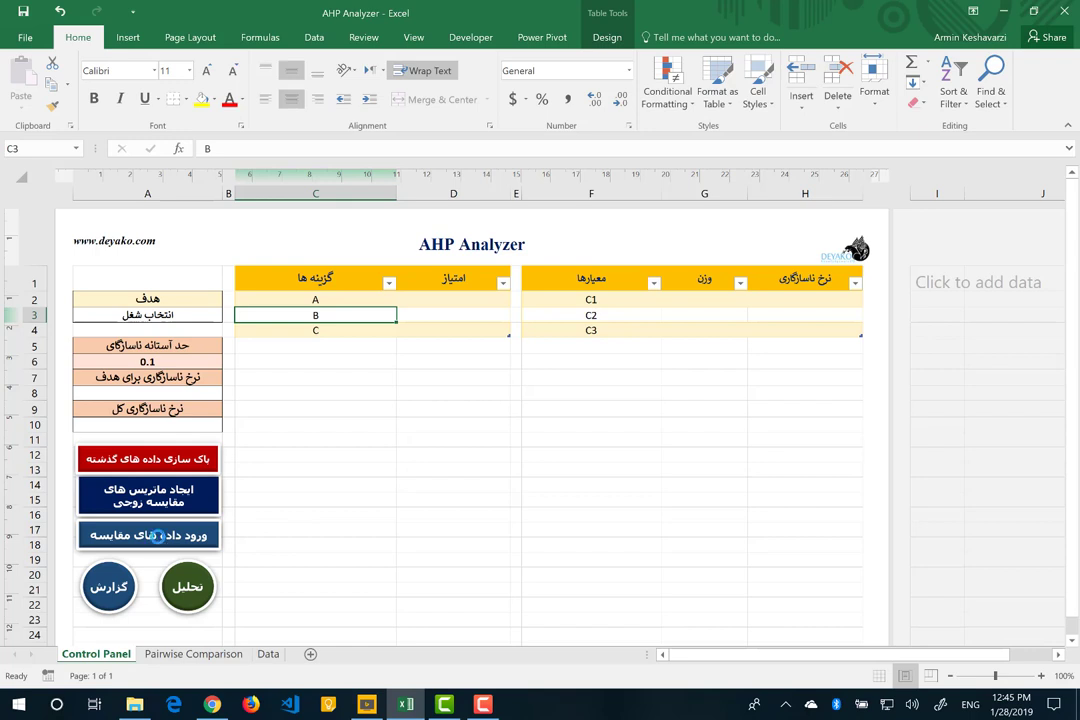
{"action": "left_click", "coordinate": [158, 544]}
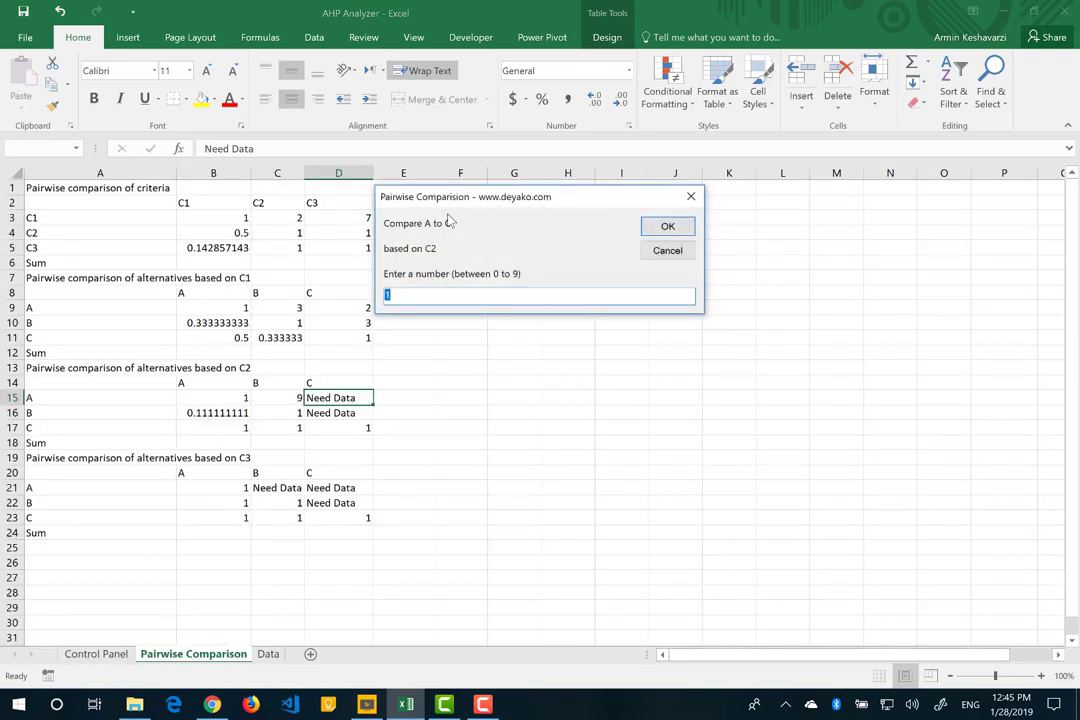
{"action": "left_click", "coordinate": [324, 397]}
{"action": "left_click", "coordinate": [652, 230]}
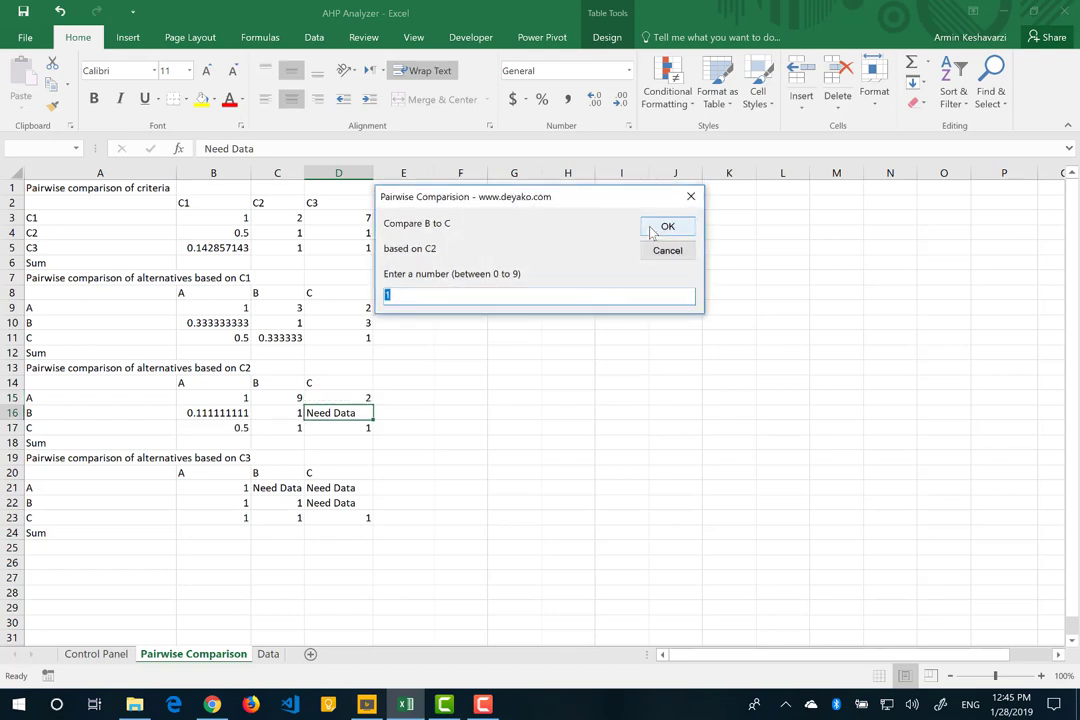
{"action": "type", "text": "3"}
{"action": "left_click", "coordinate": [652, 230]}
{"action": "type", "text": "ffff"}
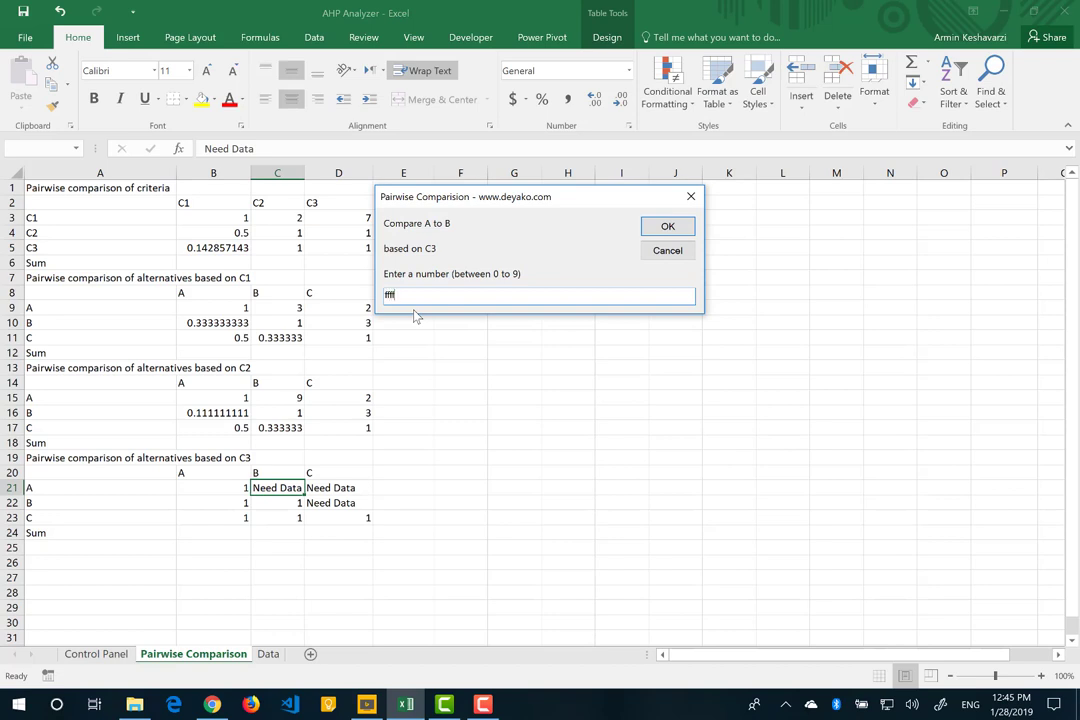
Step: Confirm 'ffff', 12 and 0 are rejected, then rate A over B as 2 under C3
{"action": "key", "text": "Return"}
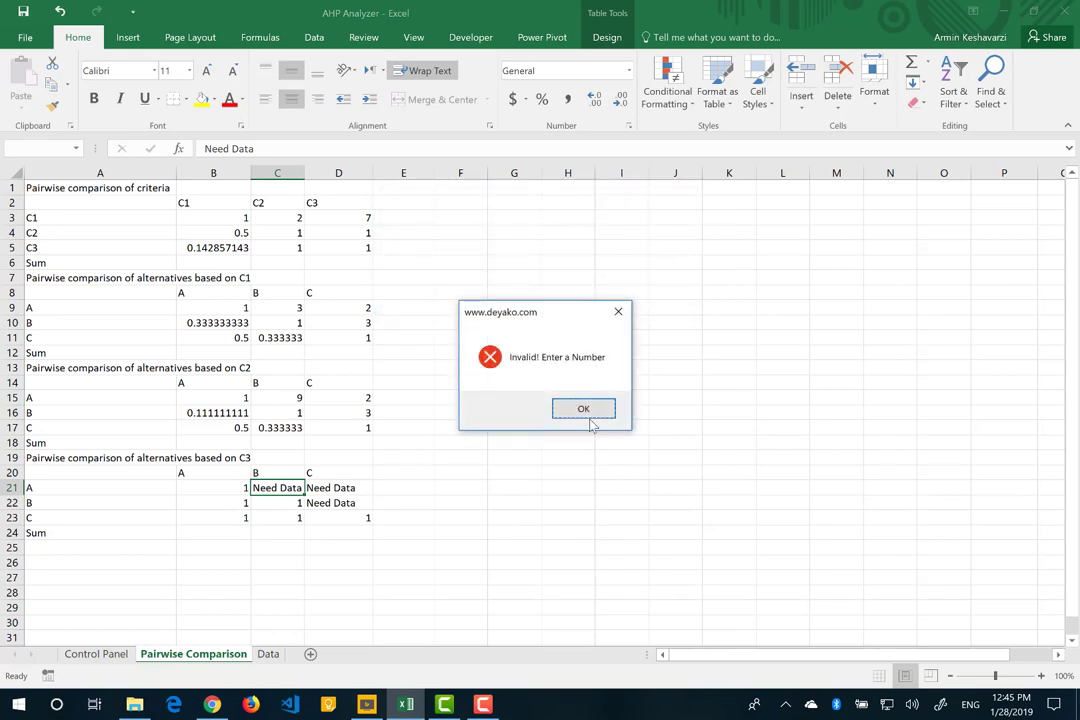
{"action": "left_click", "coordinate": [581, 410]}
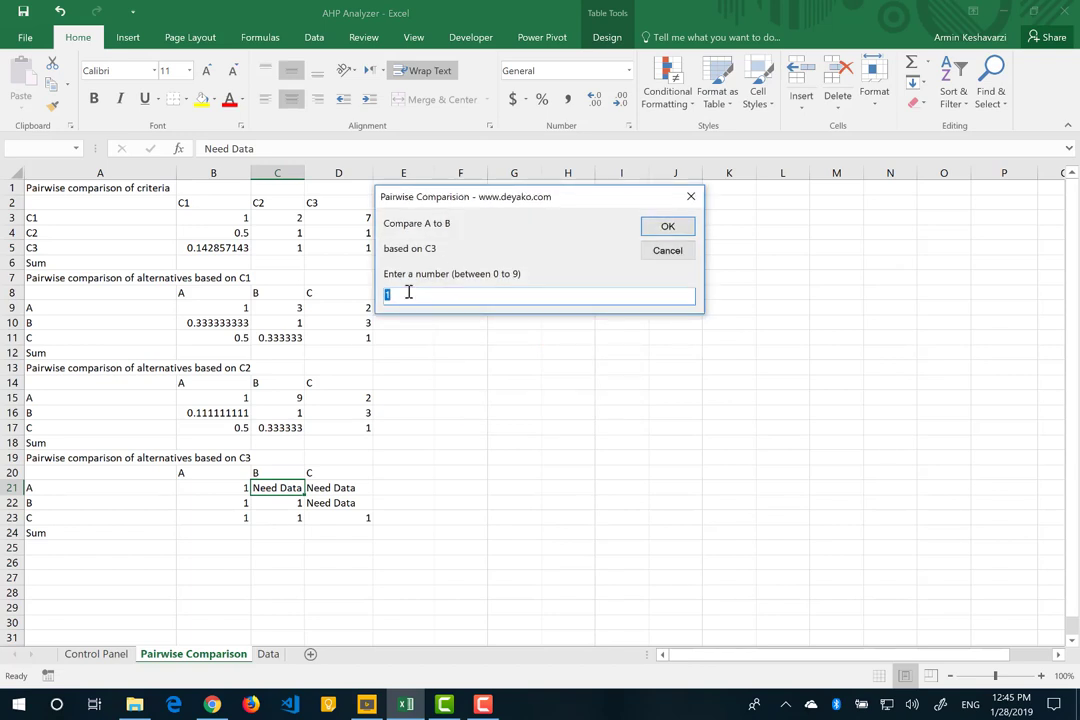
{"action": "key", "text": "Return"}
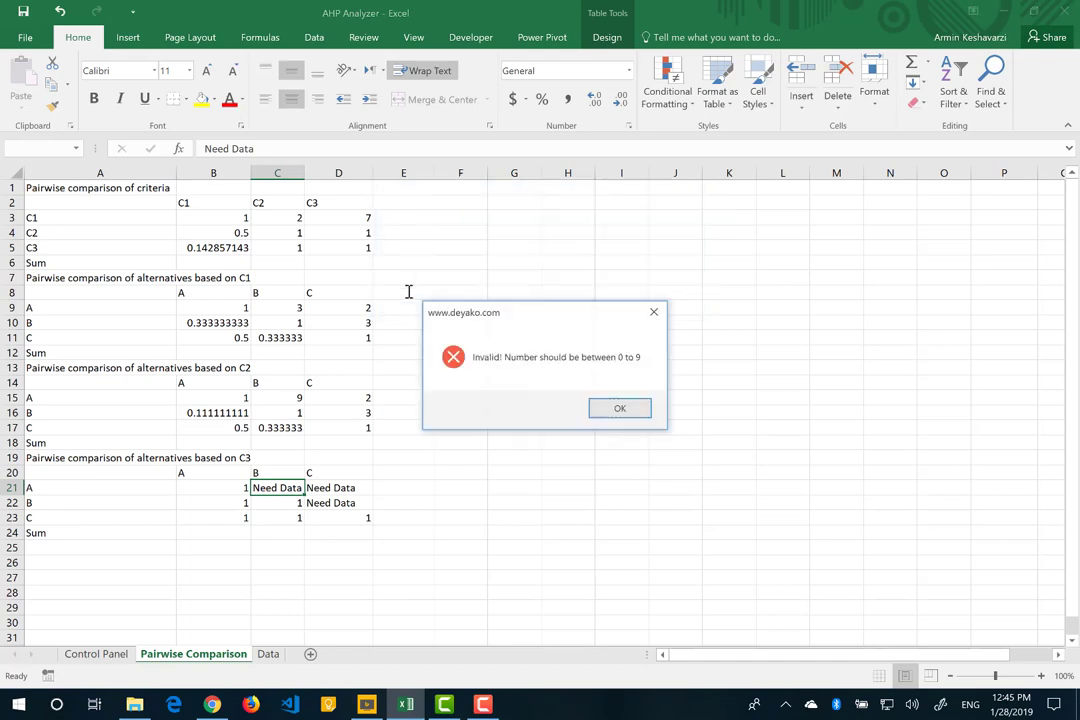
{"action": "key", "text": "Return"}
{"action": "type", "text": "0"}
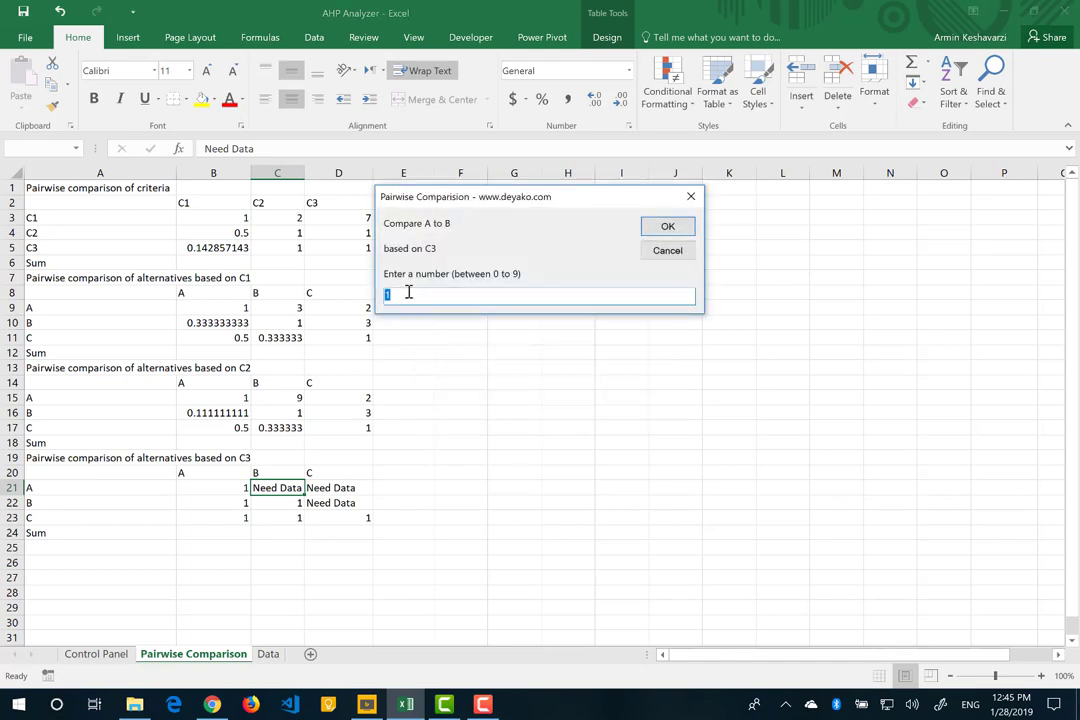
{"action": "left_click", "coordinate": [646, 226]}
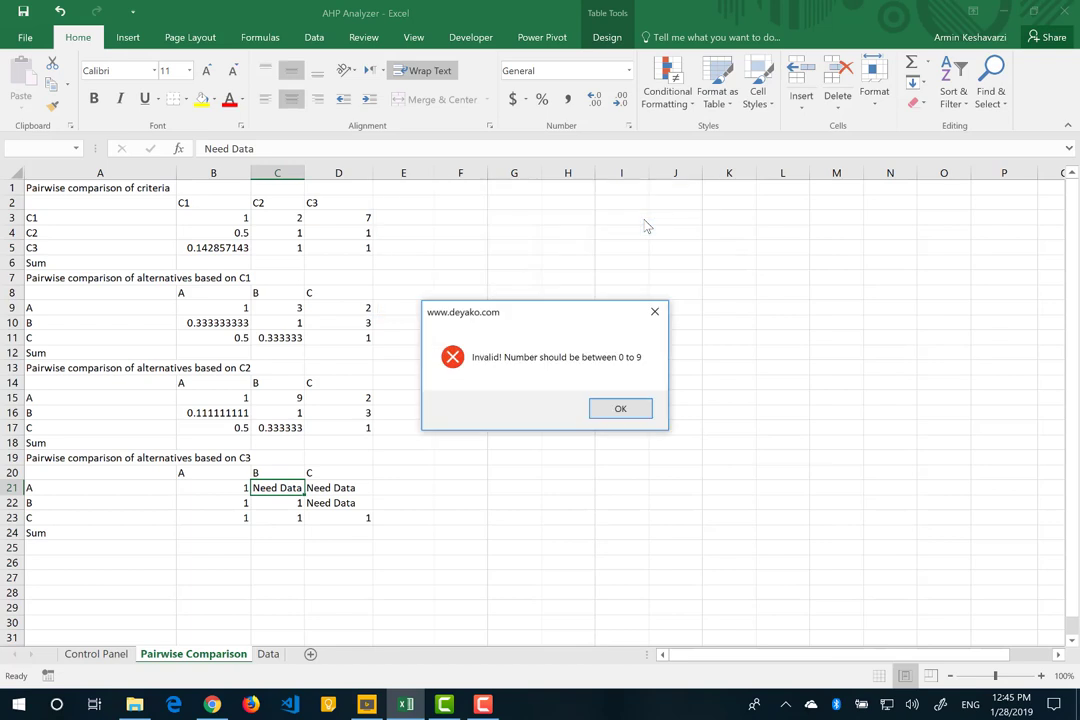
{"action": "left_click", "coordinate": [620, 408]}
{"action": "type", "text": "2"}
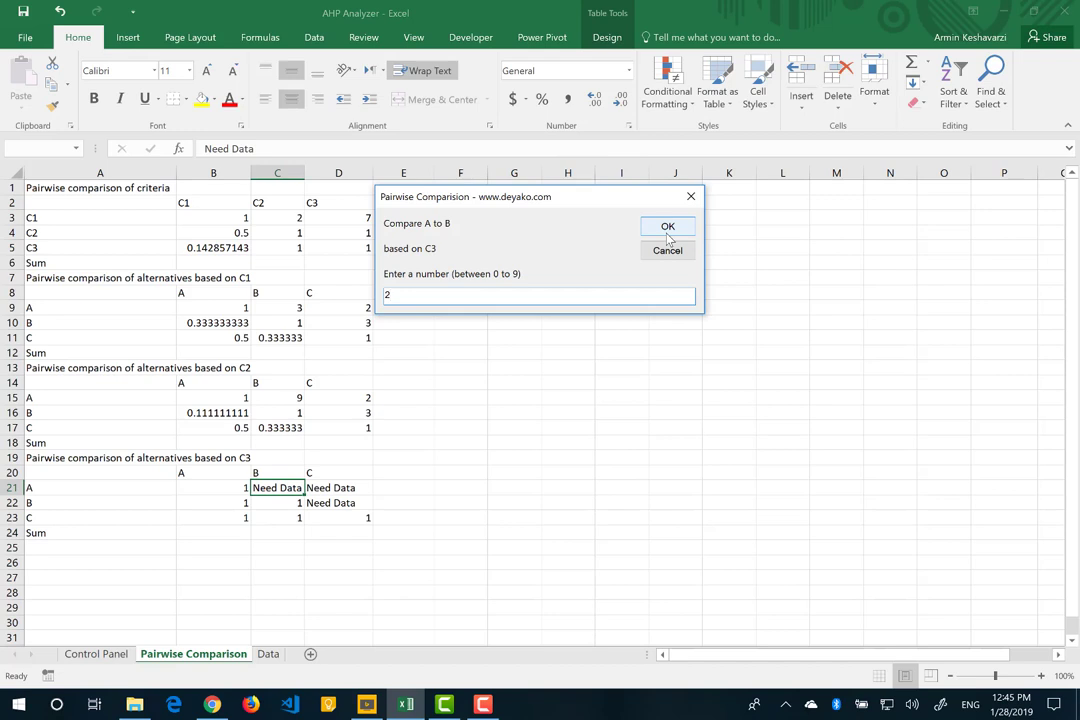
{"action": "left_click", "coordinate": [668, 227]}
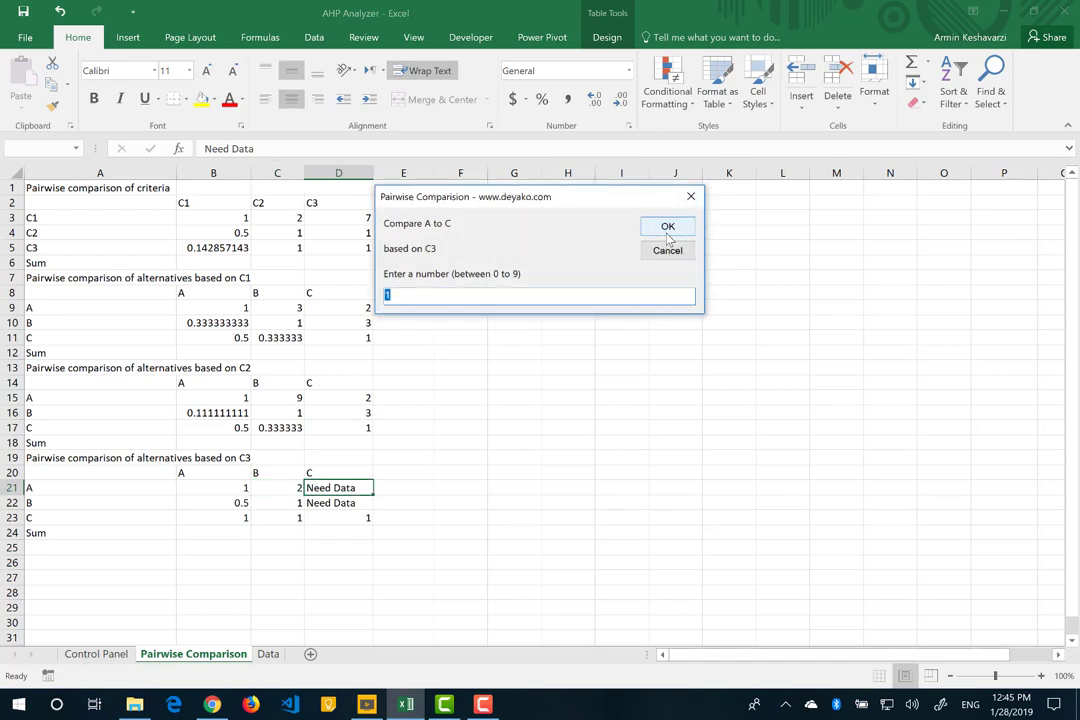
Step: Enter 3 for A vs C and 0.5 for B vs C under C3, then check the reciprocal formulas in C23 and C4
{"action": "left_click", "coordinate": [668, 236]}
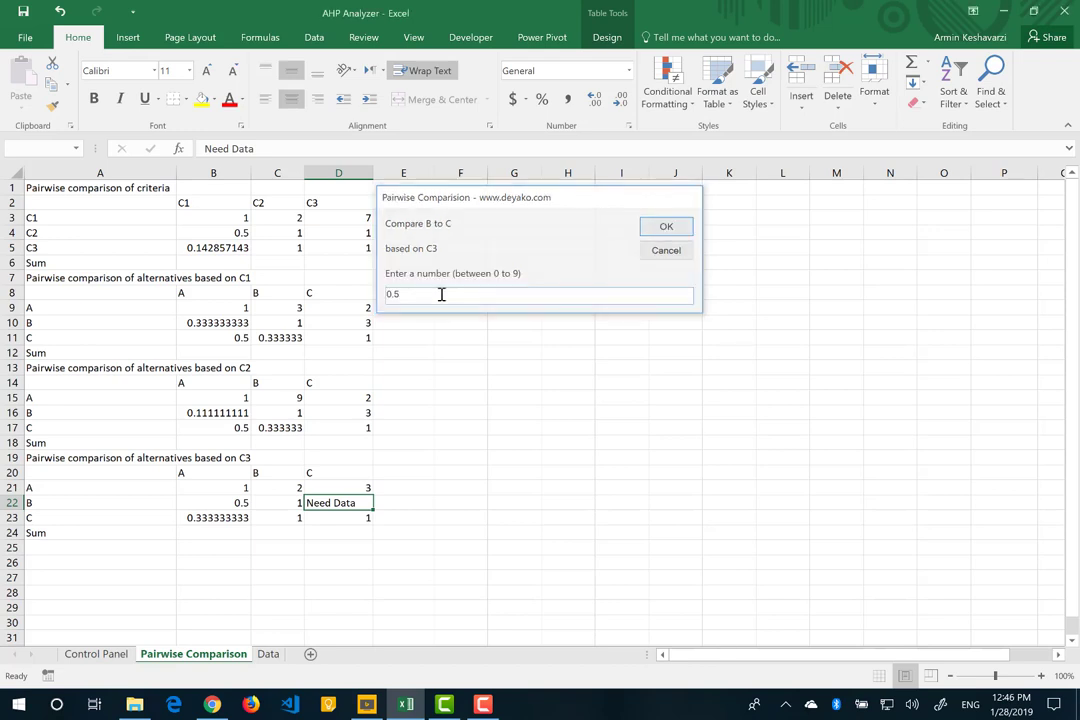
{"action": "key", "text": "Return"}
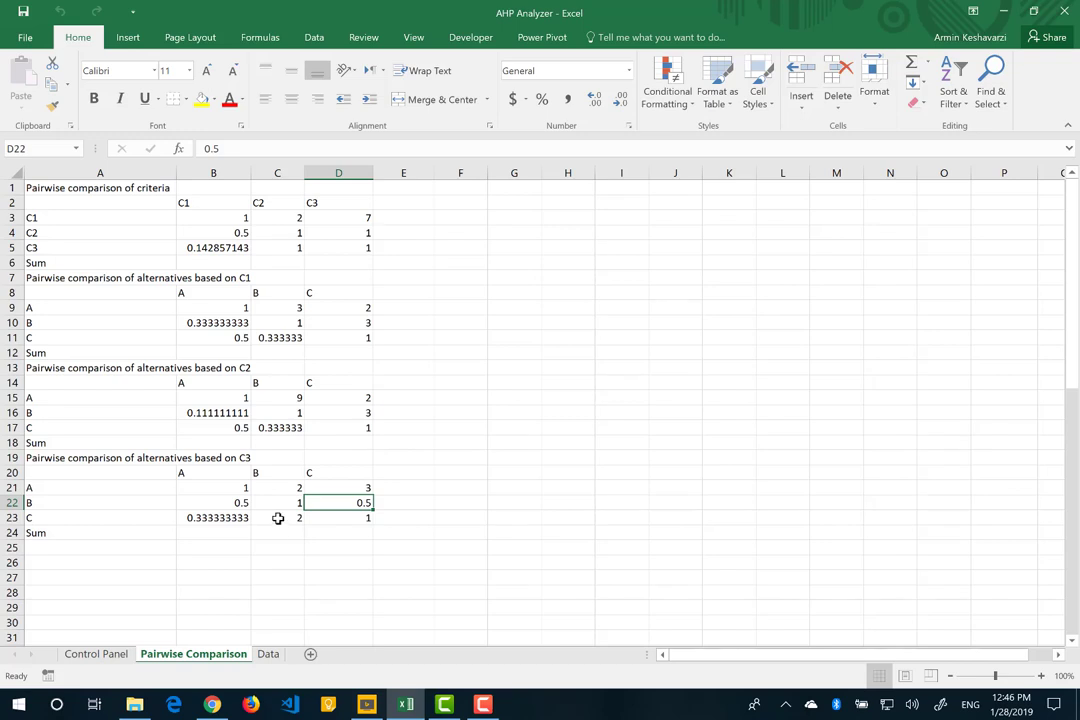
{"action": "left_click", "coordinate": [277, 519]}
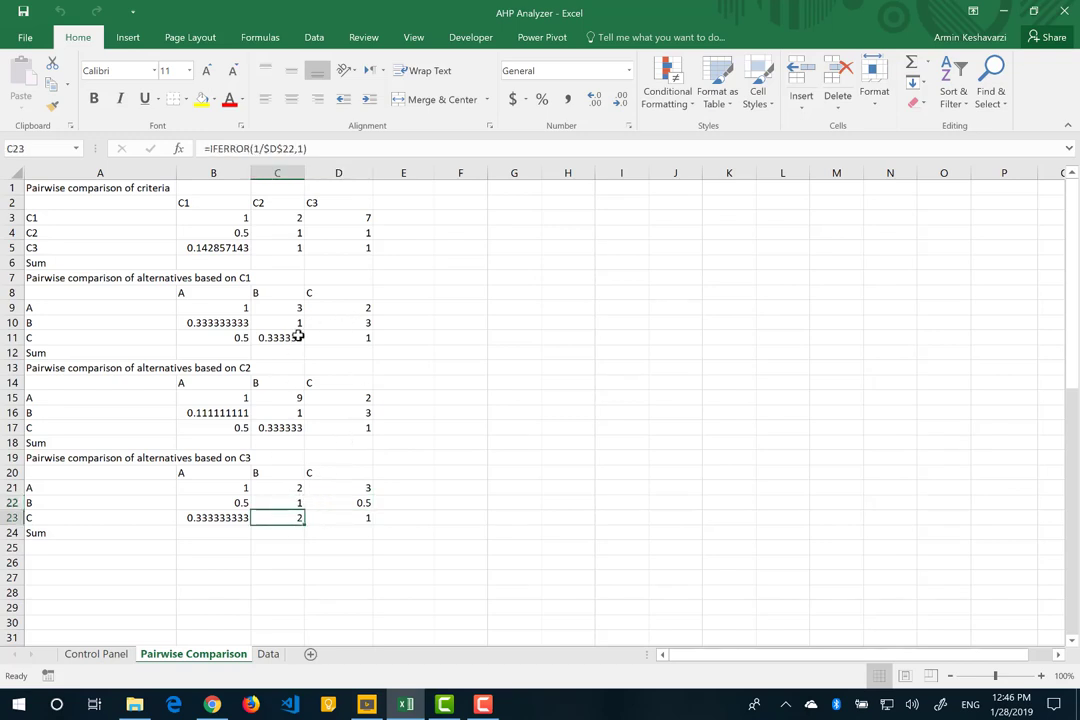
{"action": "left_click", "coordinate": [302, 229]}
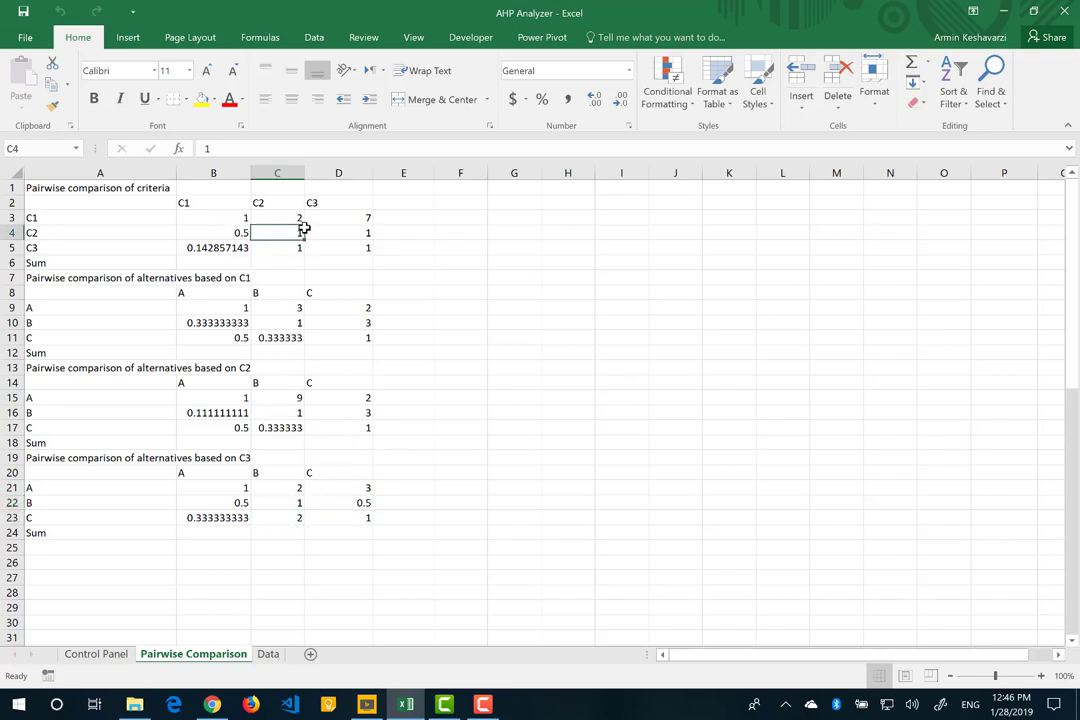
Step: Regenerate the empty matrices from the Control Panel and enter criteria comparisons: C1–C2 2, C1–C3 3, C2–C3 4
{"action": "left_click", "coordinate": [107, 655]}
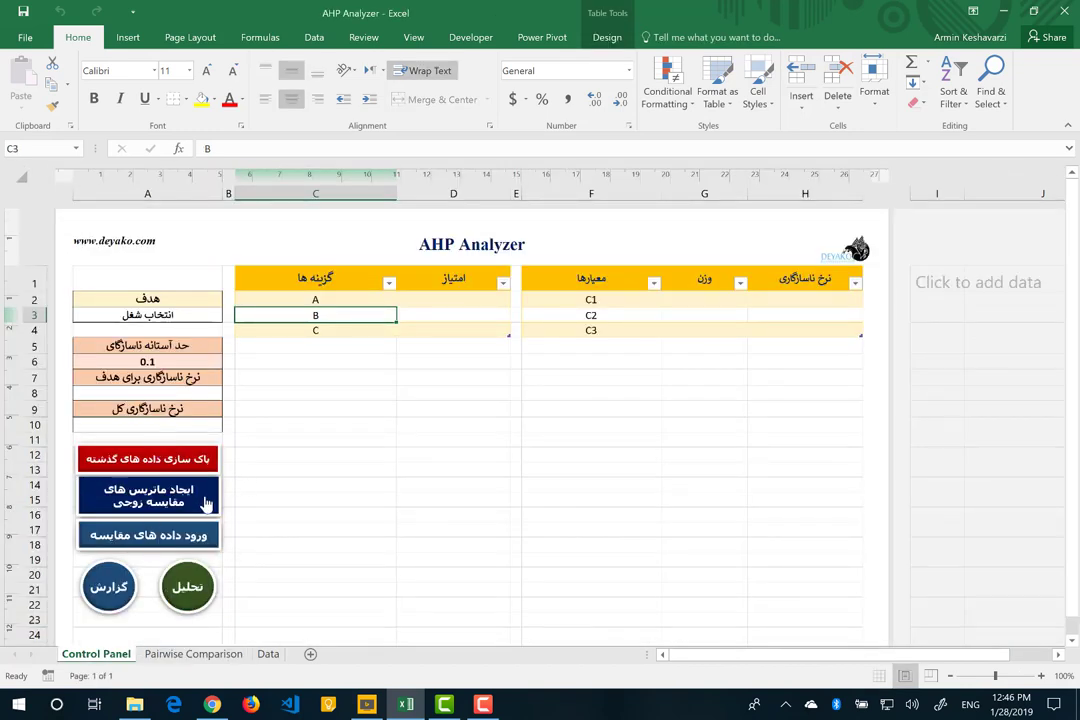
{"action": "left_click", "coordinate": [205, 503]}
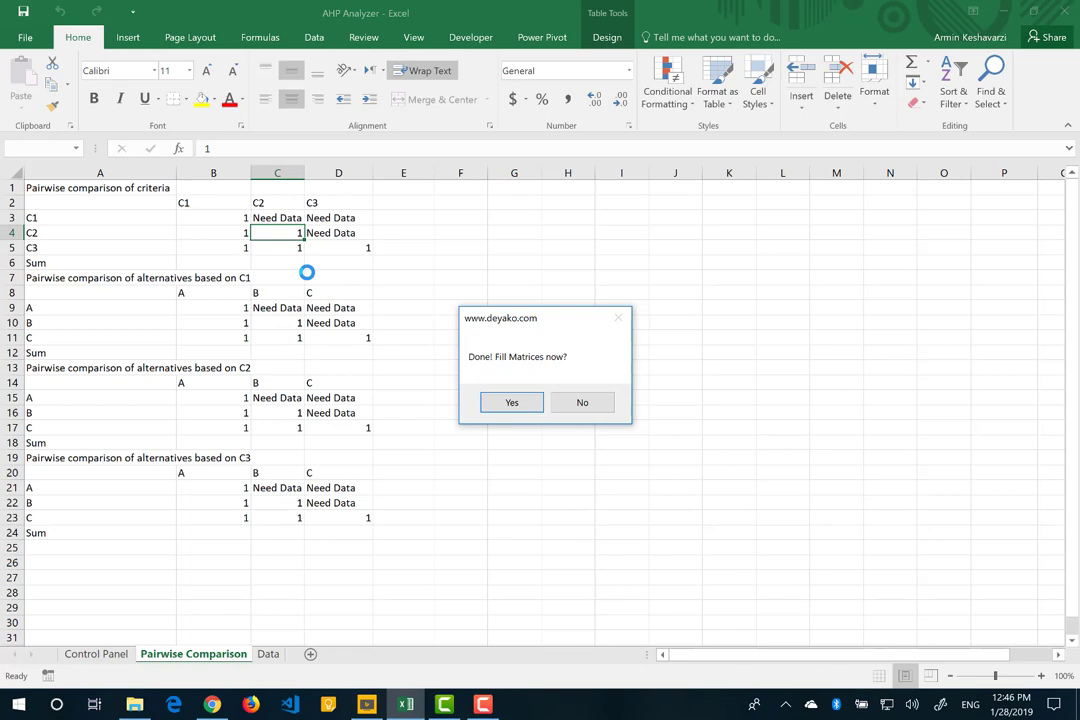
{"action": "left_click", "coordinate": [512, 403]}
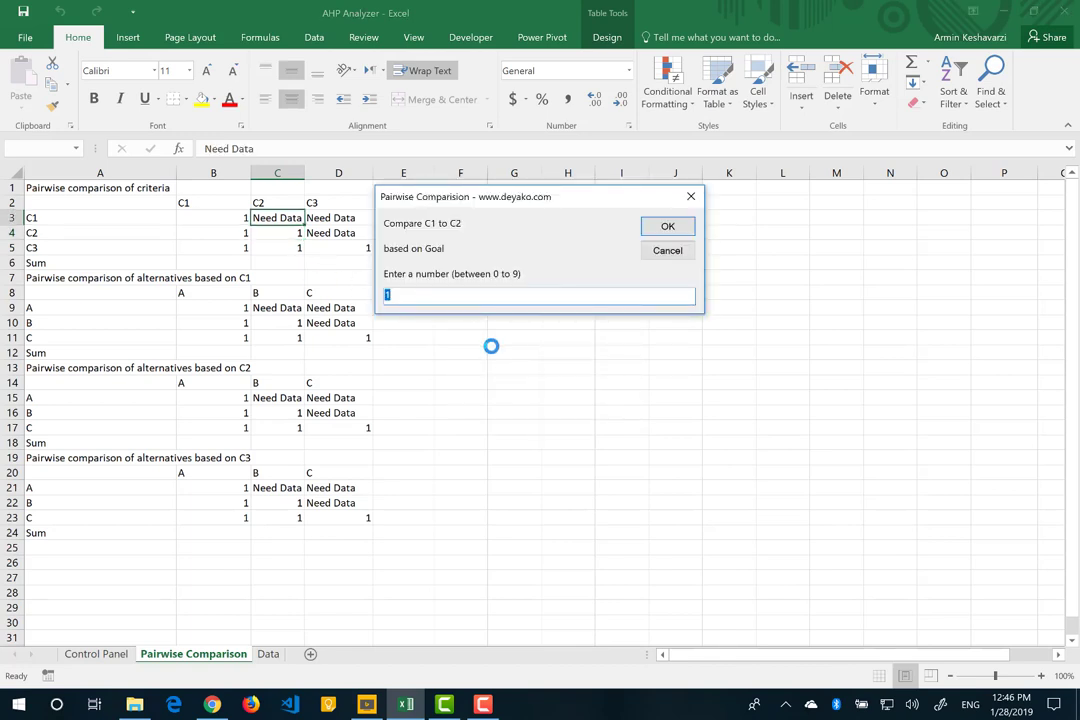
{"action": "key", "text": "Return"}
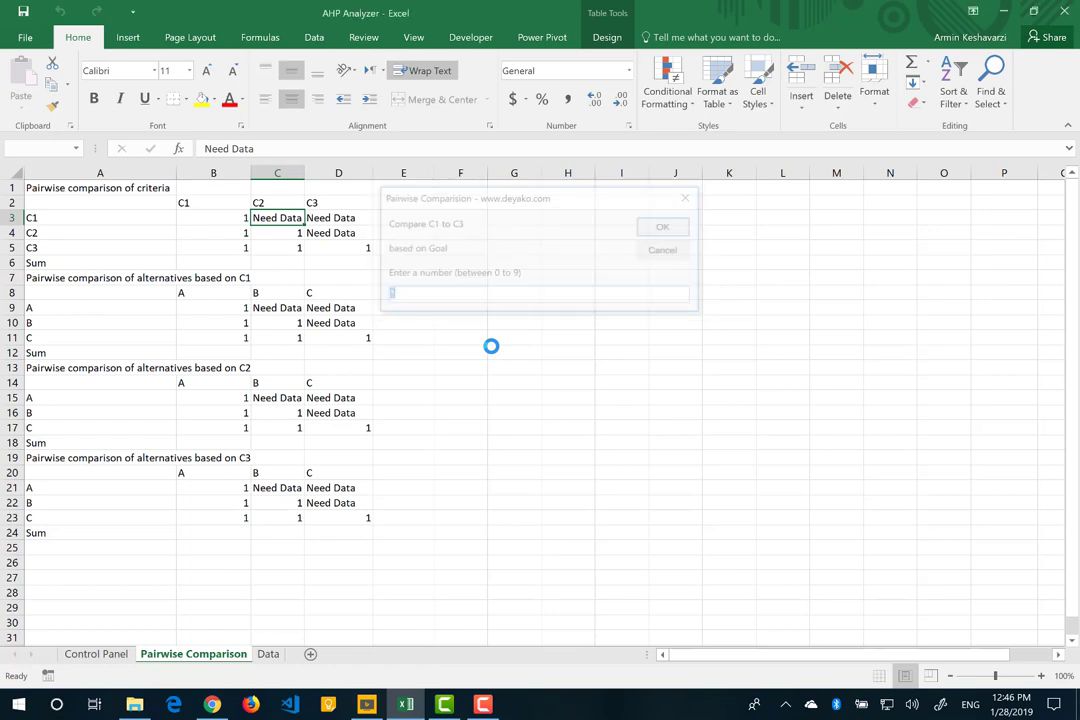
{"action": "type", "text": "3"}
{"action": "key", "text": "Return"}
{"action": "type", "text": "4"}
{"action": "key", "text": "Return"}
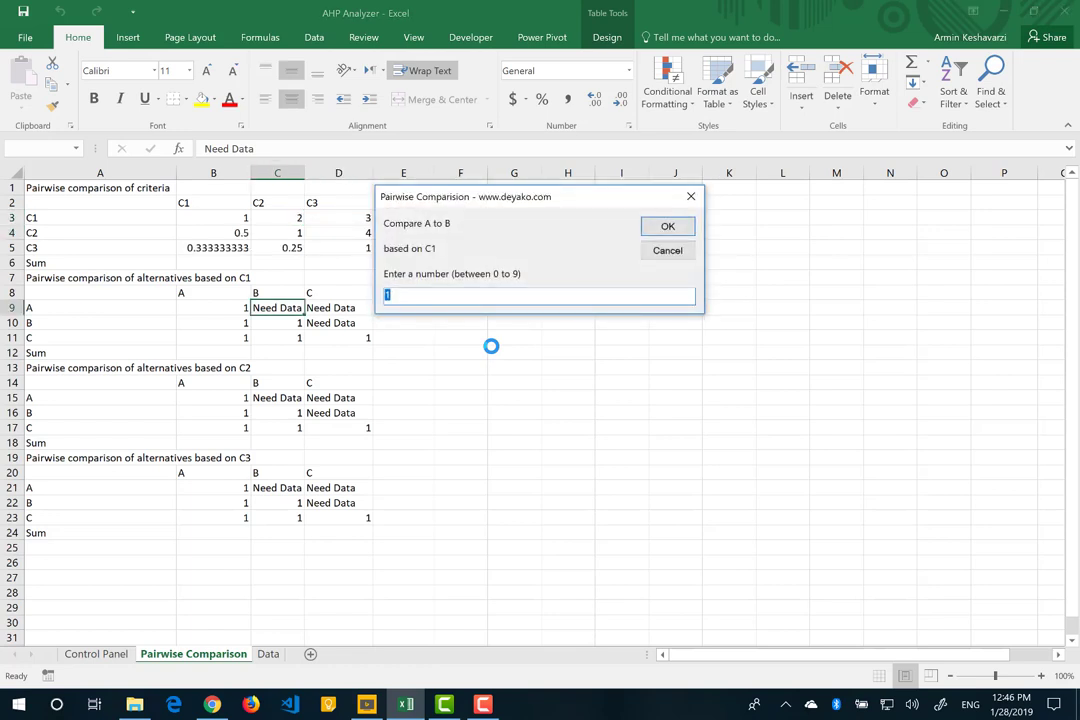
Step: Fill the C1 alternatives (A/B 0.5, A/C 3, B/C 4) and C2 alternatives (A/B 5, A/C 3, B/C 2)
{"action": "type", "text": "5"}
{"action": "key", "text": "Return"}
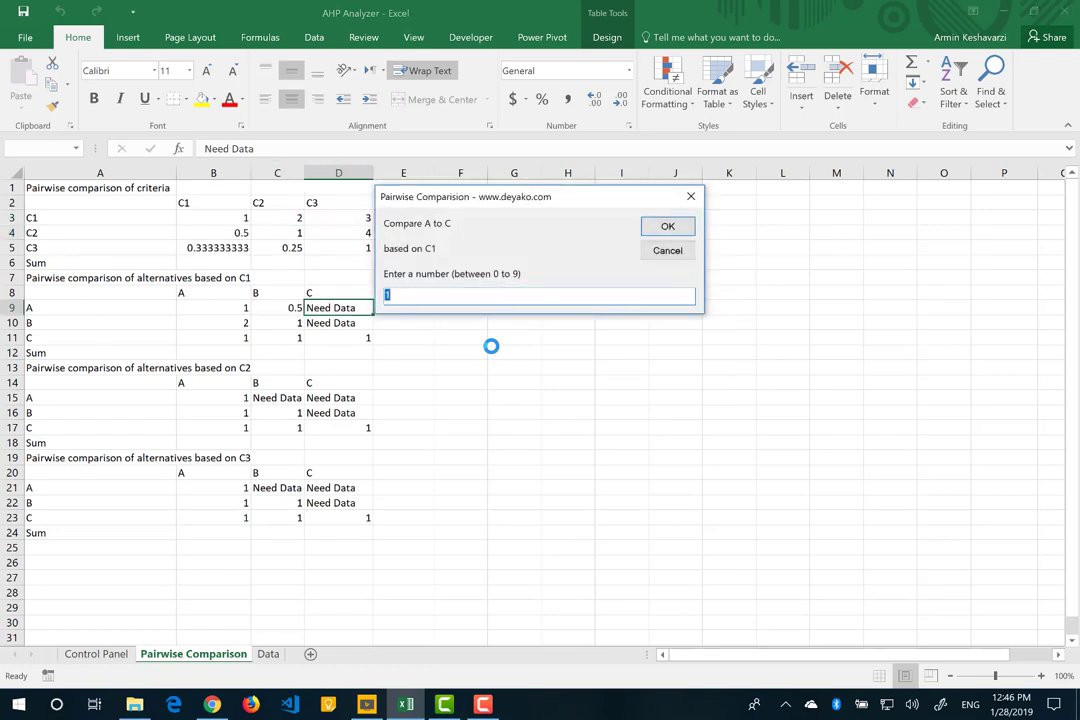
{"action": "key", "text": "Return"}
{"action": "type", "text": "4"}
{"action": "key", "text": "Return"}
{"action": "type", "text": "5"}
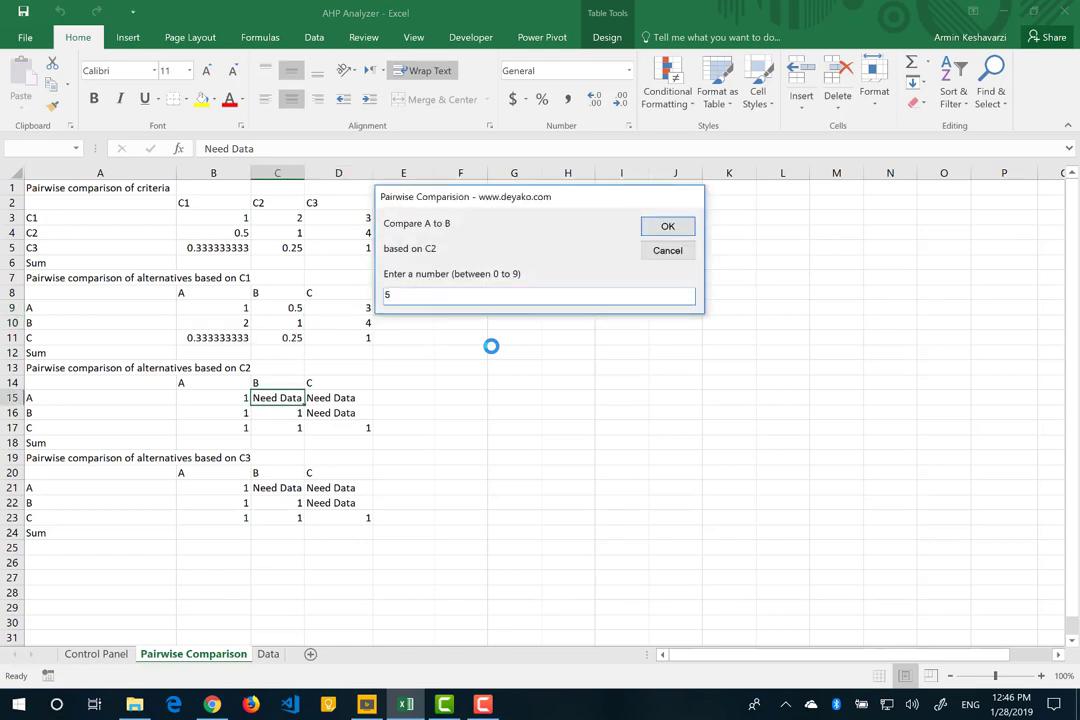
{"action": "key", "text": "Return"}
{"action": "type", "text": "3"}
{"action": "key", "text": "Return"}
{"action": "type", "text": "2"}
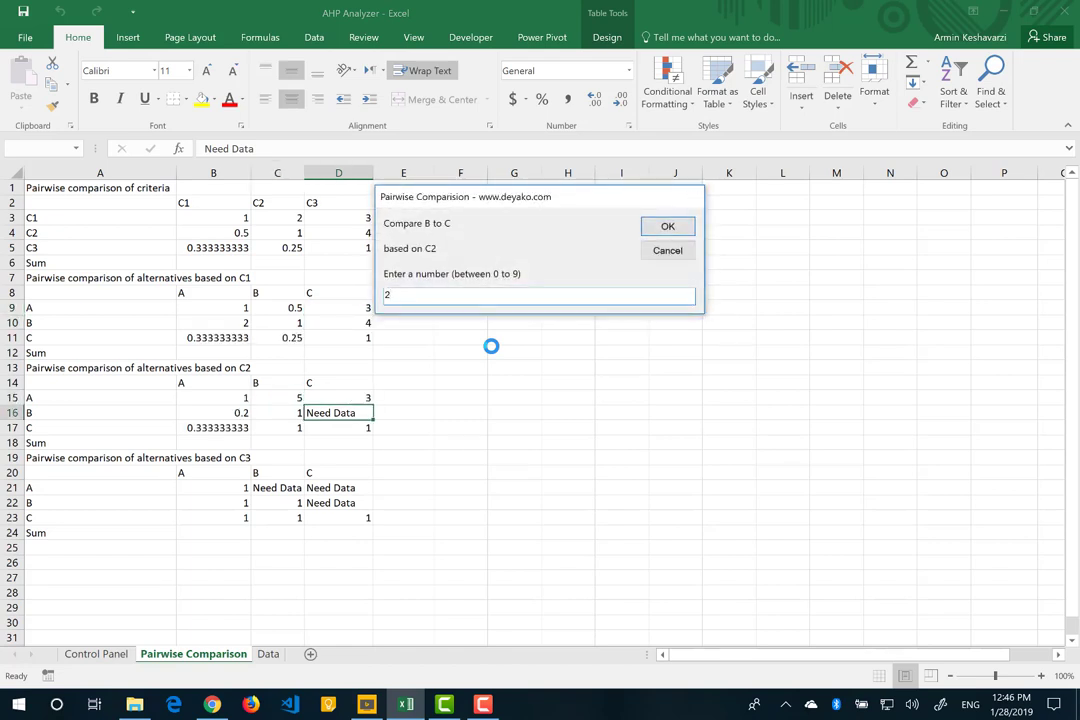
{"action": "key", "text": "Return"}
Step: Fill the C3 alternatives matrix with A/B 4, A/C 4 and B/C 3
{"action": "type", "text": "4"}
{"action": "key", "text": "Return"}
{"action": "type", "text": "4"}
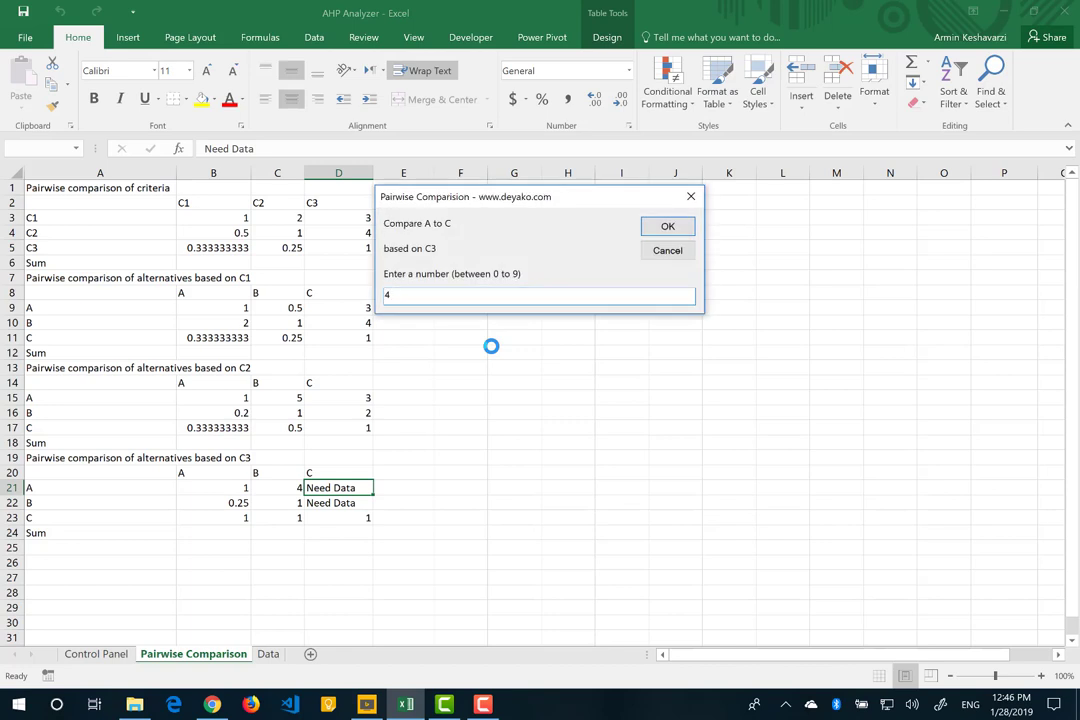
{"action": "key", "text": "Return"}
{"action": "type", "text": "3"}
{"action": "key", "text": "Return"}
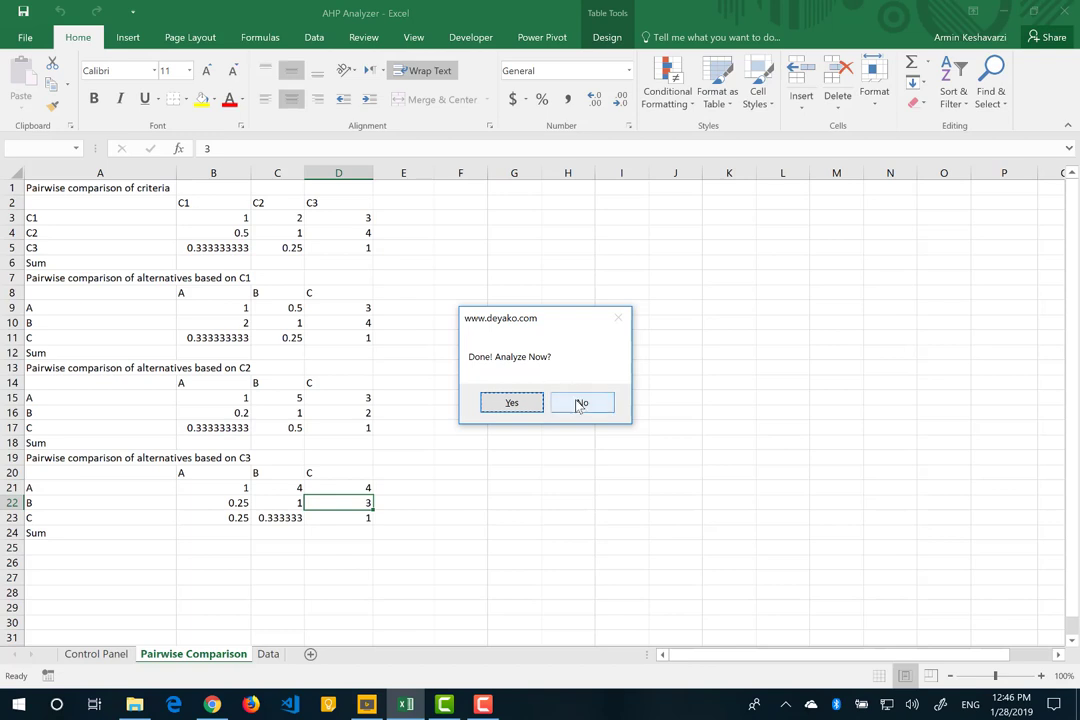
{"action": "left_click", "coordinate": [509, 404]}
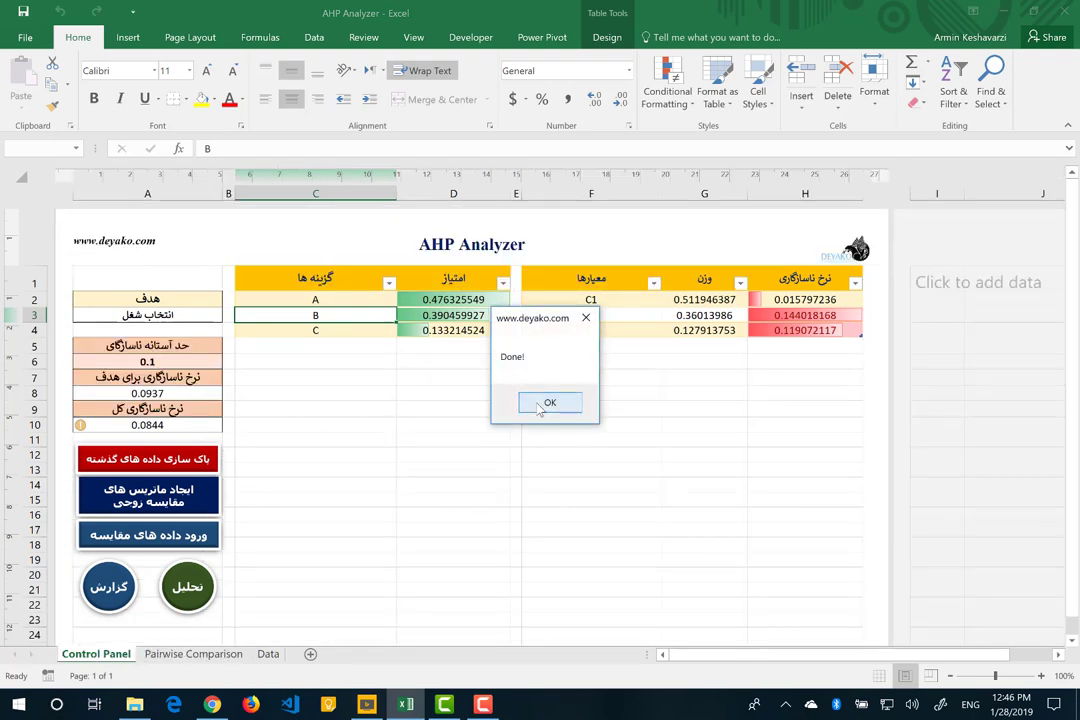
{"action": "left_click", "coordinate": [550, 402]}
{"action": "left_click_drag", "start_coordinate": [447, 300], "coordinate": [448, 337]}
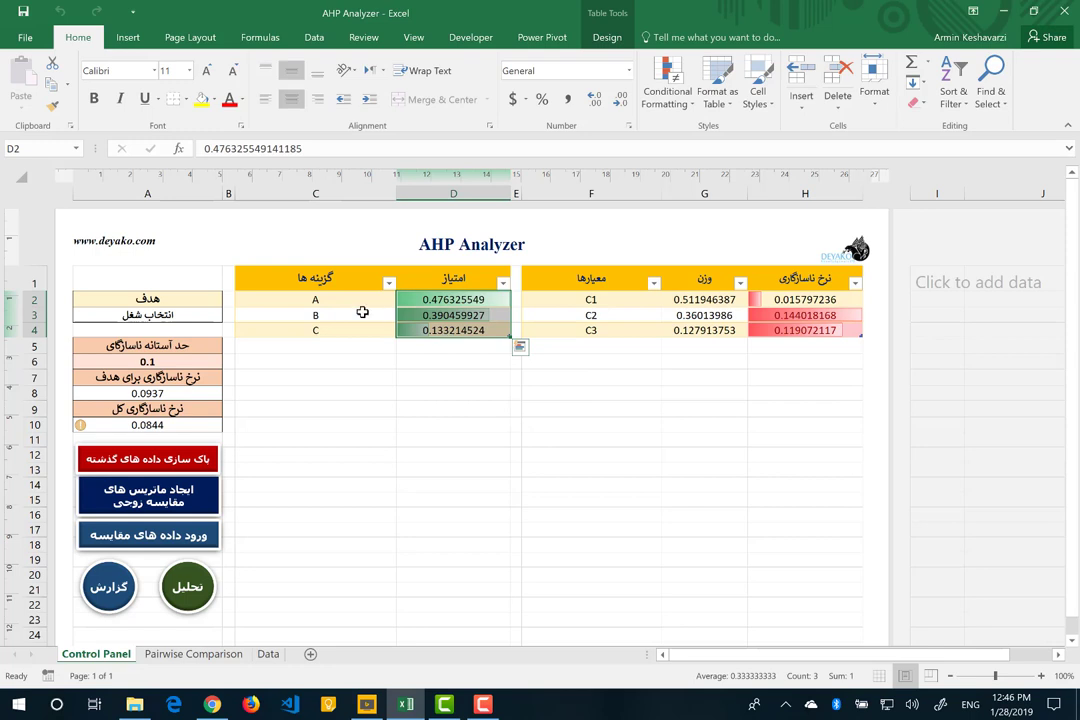
{"action": "left_click", "coordinate": [478, 302]}
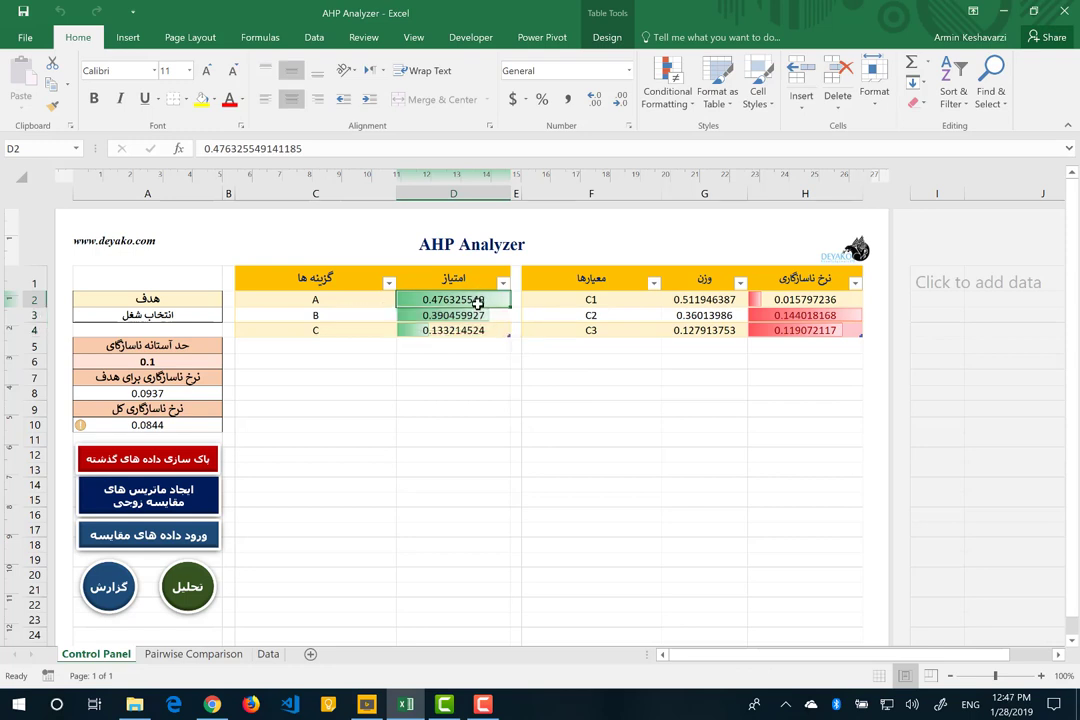
{"action": "left_click", "coordinate": [469, 318]}
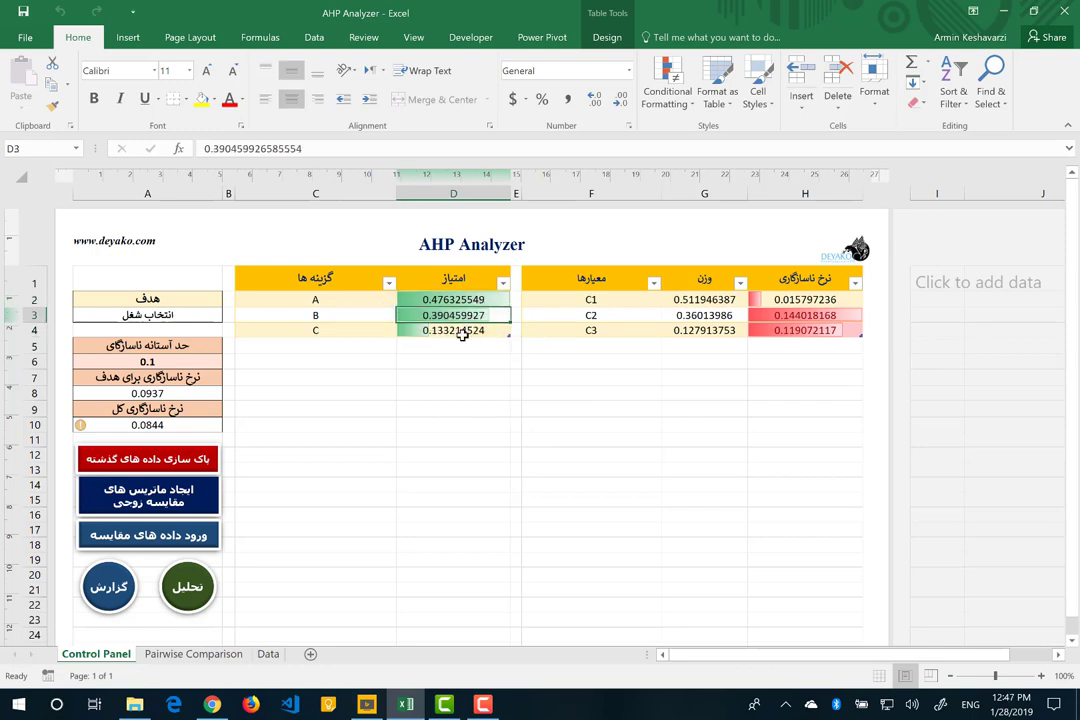
{"action": "left_click", "coordinate": [461, 334]}
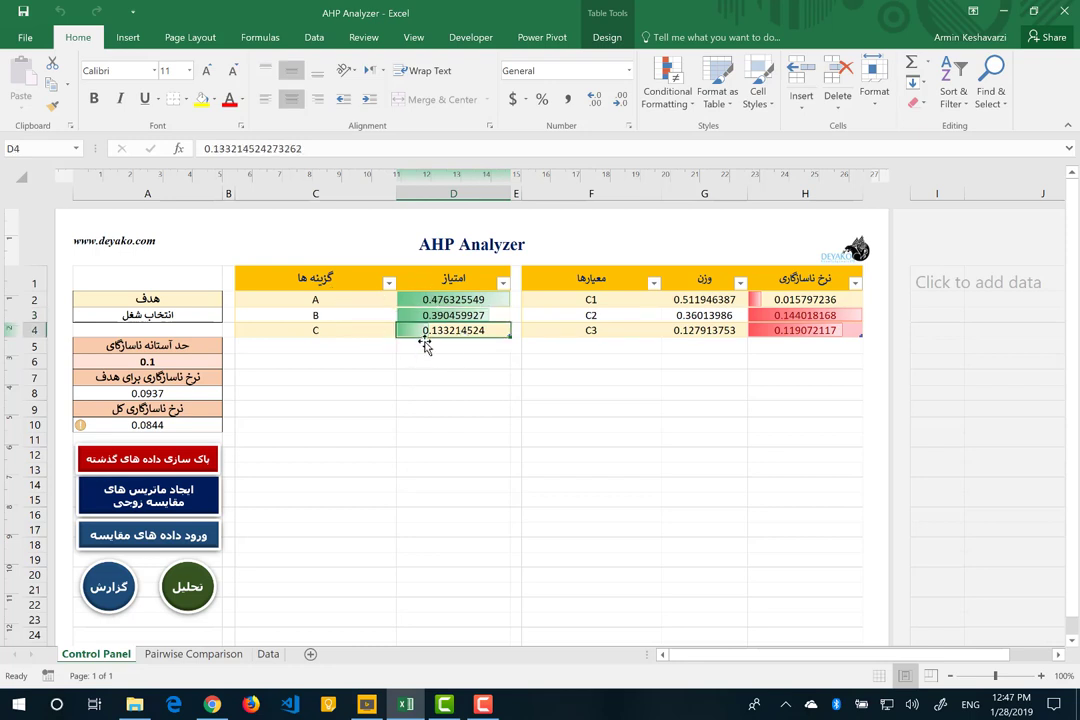
{"action": "left_click", "coordinate": [372, 302]}
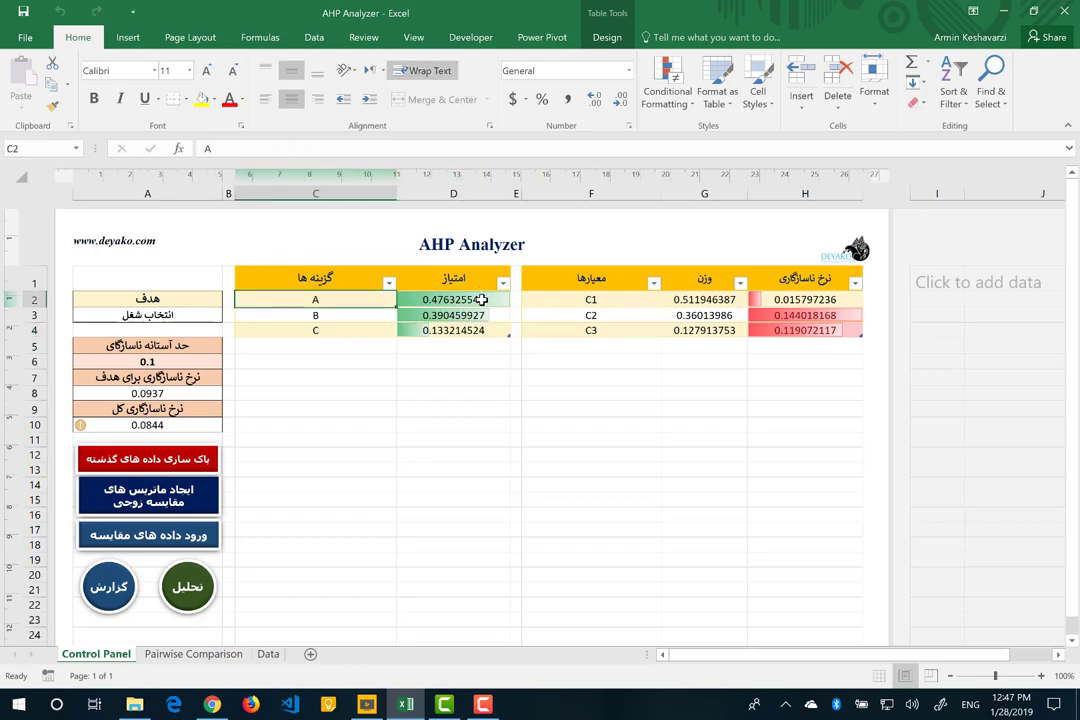
{"action": "left_click", "coordinate": [362, 317]}
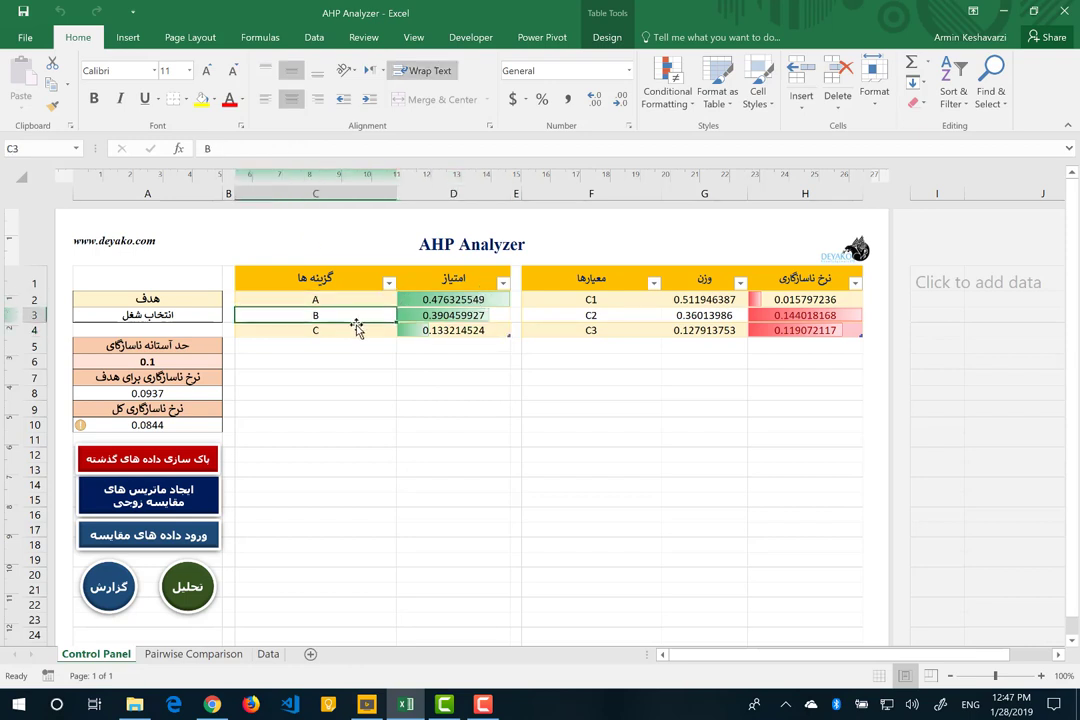
{"action": "left_click", "coordinate": [503, 283]}
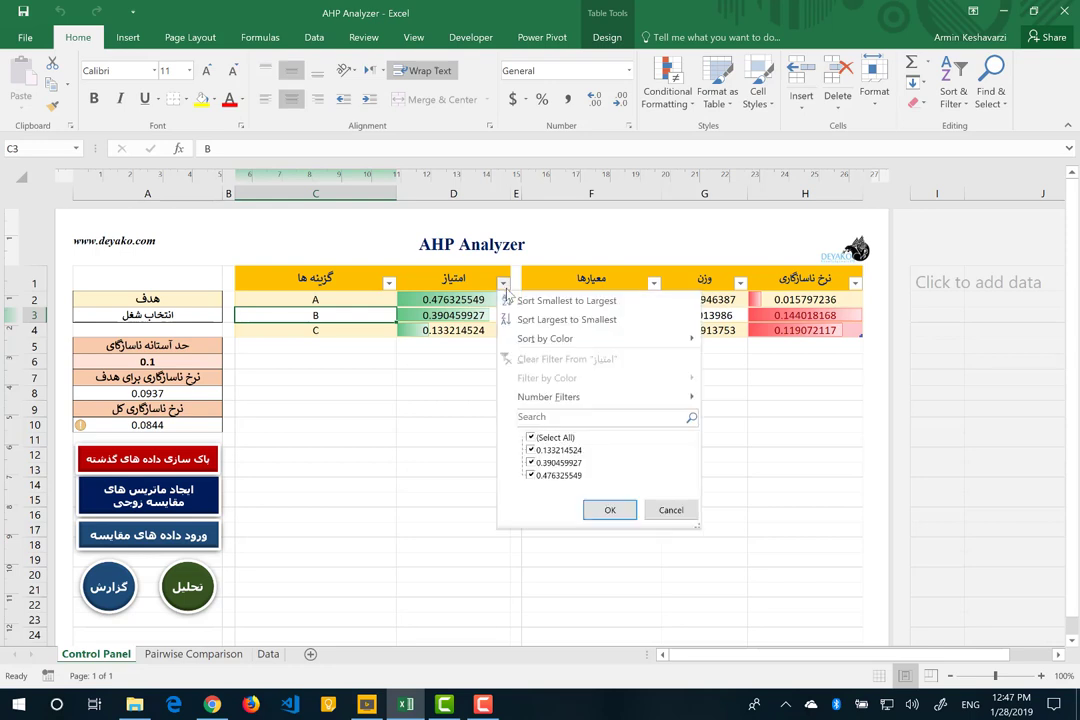
{"action": "left_click", "coordinate": [425, 300]}
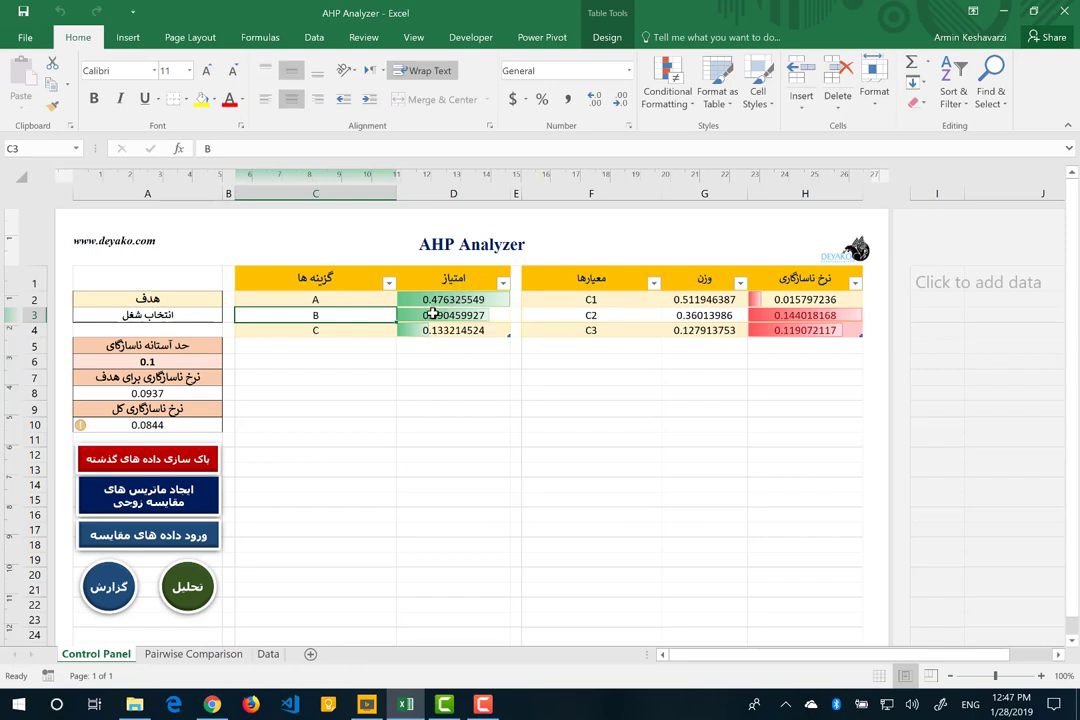
{"action": "left_click", "coordinate": [499, 302]}
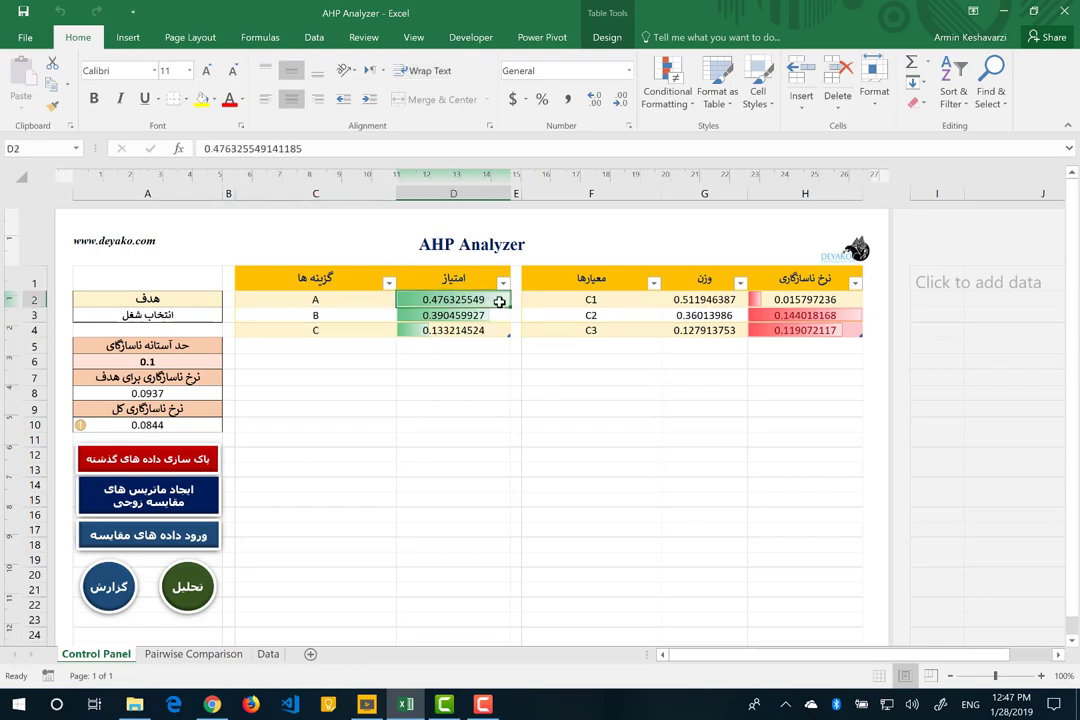
{"action": "left_click", "coordinate": [468, 317]}
{"action": "left_click", "coordinate": [466, 328]}
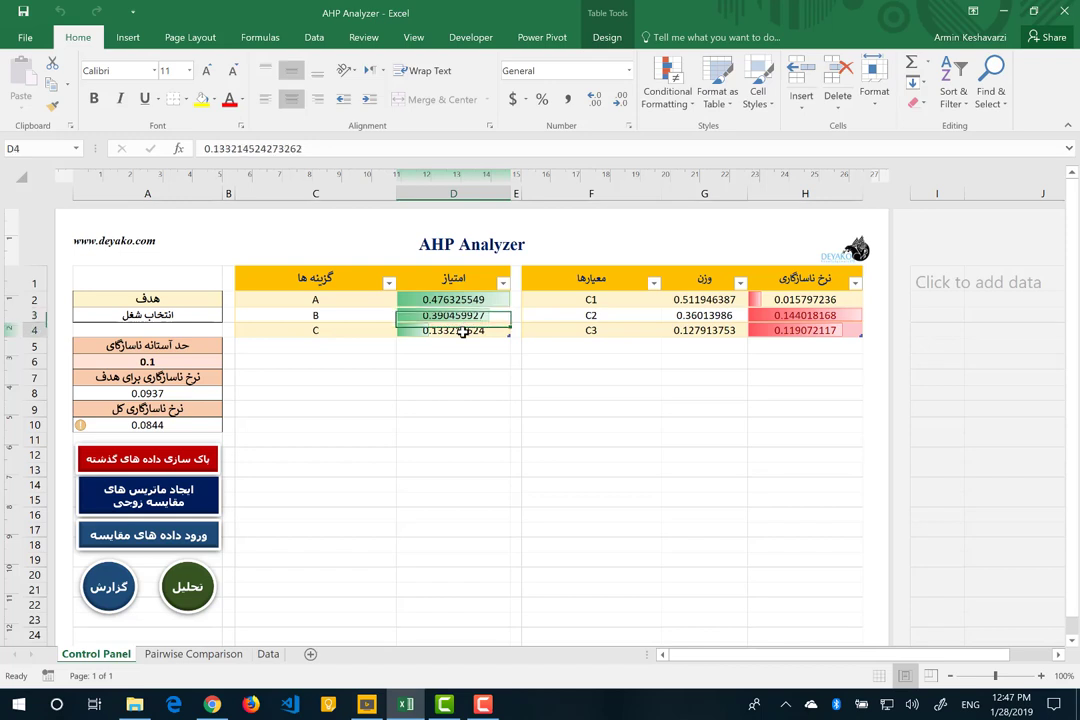
{"action": "left_click", "coordinate": [798, 299]}
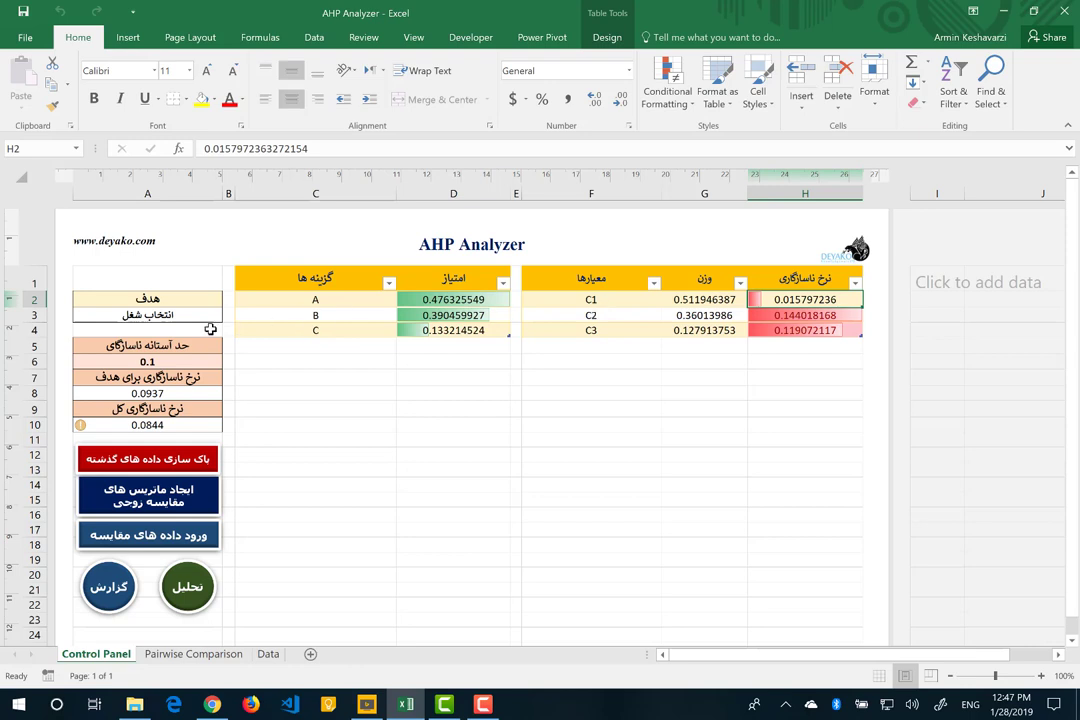
{"action": "left_click", "coordinate": [166, 393]}
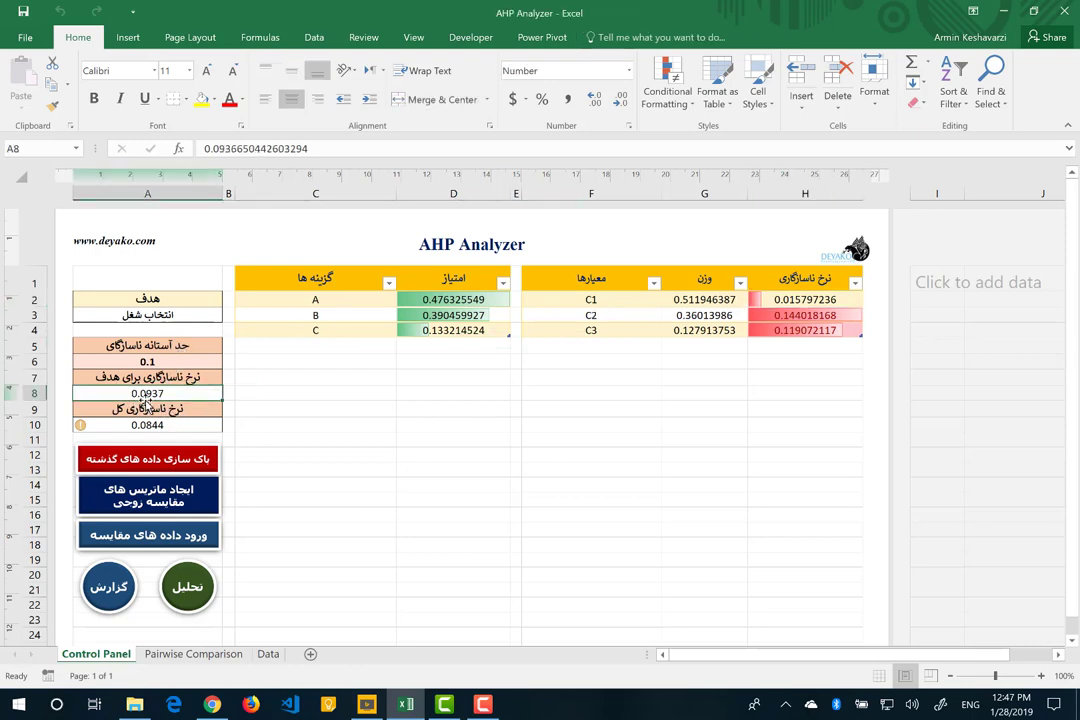
{"action": "left_click", "coordinate": [169, 362]}
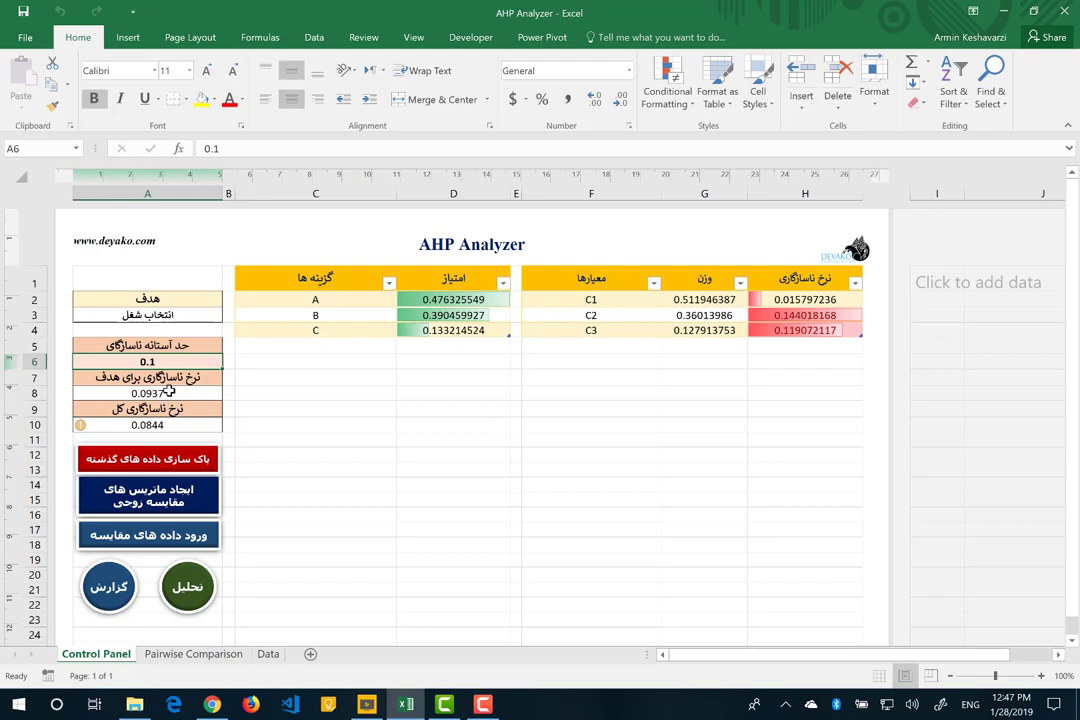
{"action": "left_click", "coordinate": [170, 392]}
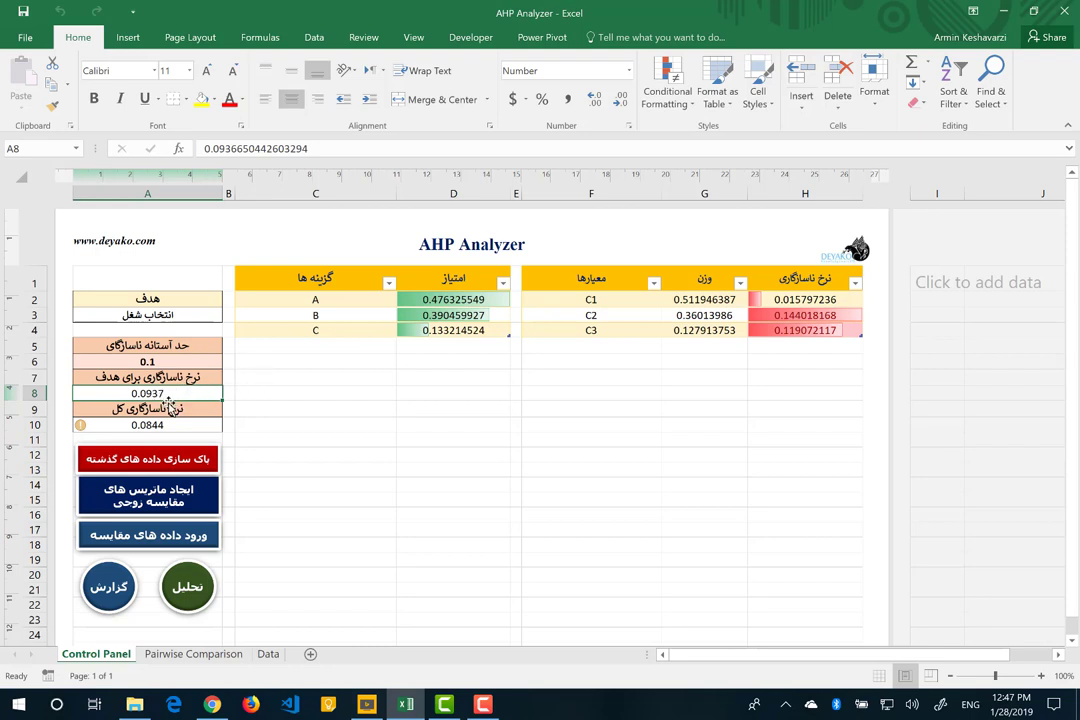
{"action": "left_click", "coordinate": [162, 427]}
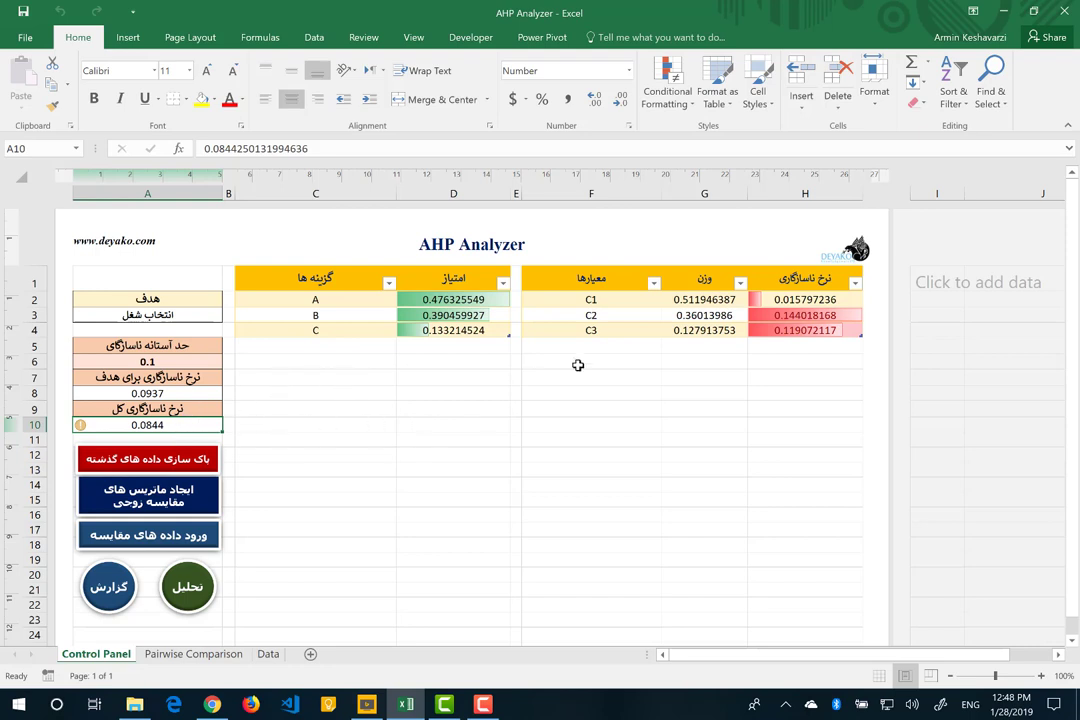
{"action": "left_click", "coordinate": [797, 303]}
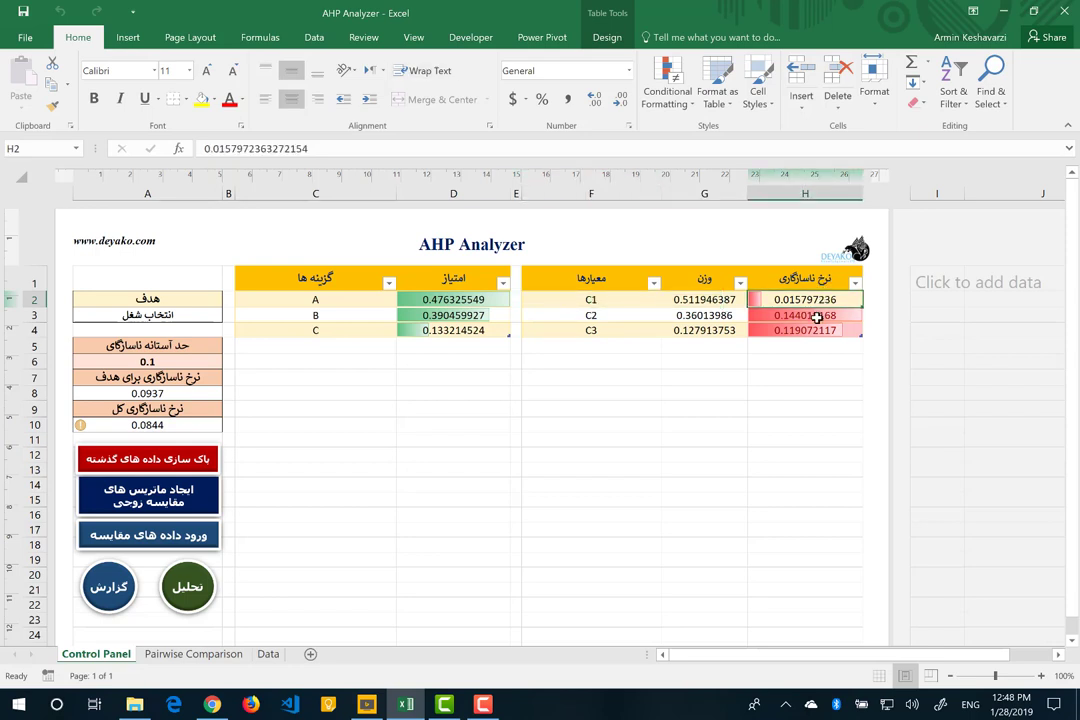
{"action": "left_click", "coordinate": [817, 316]}
{"action": "right_click", "coordinate": [817, 318]}
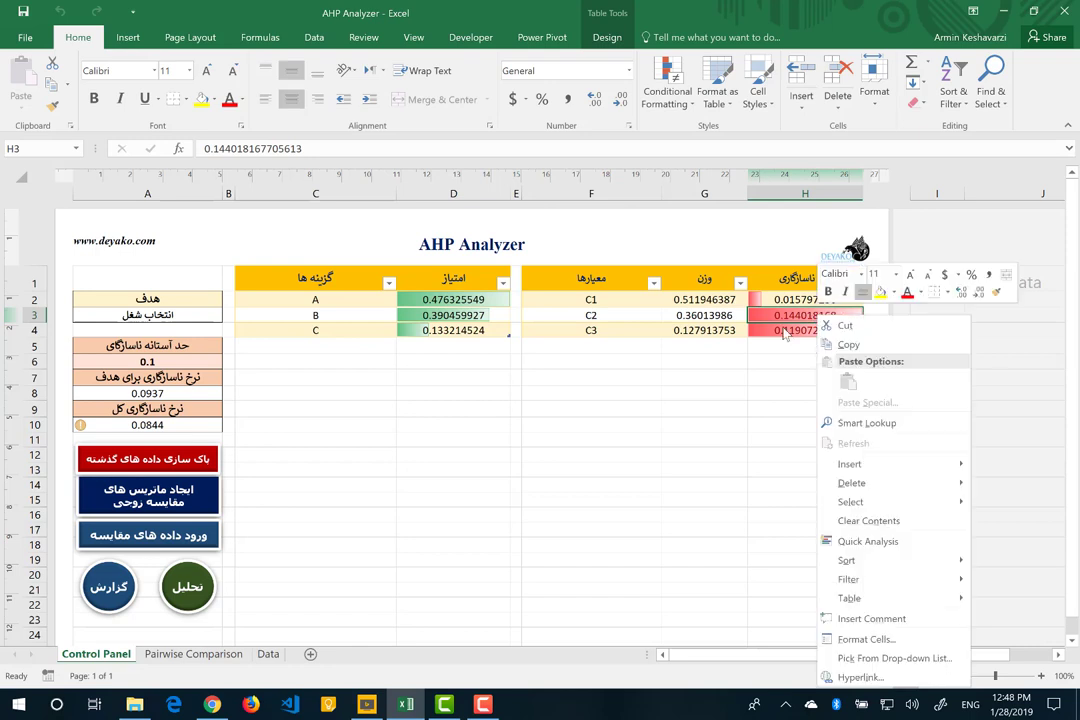
{"action": "key", "text": "Escape"}
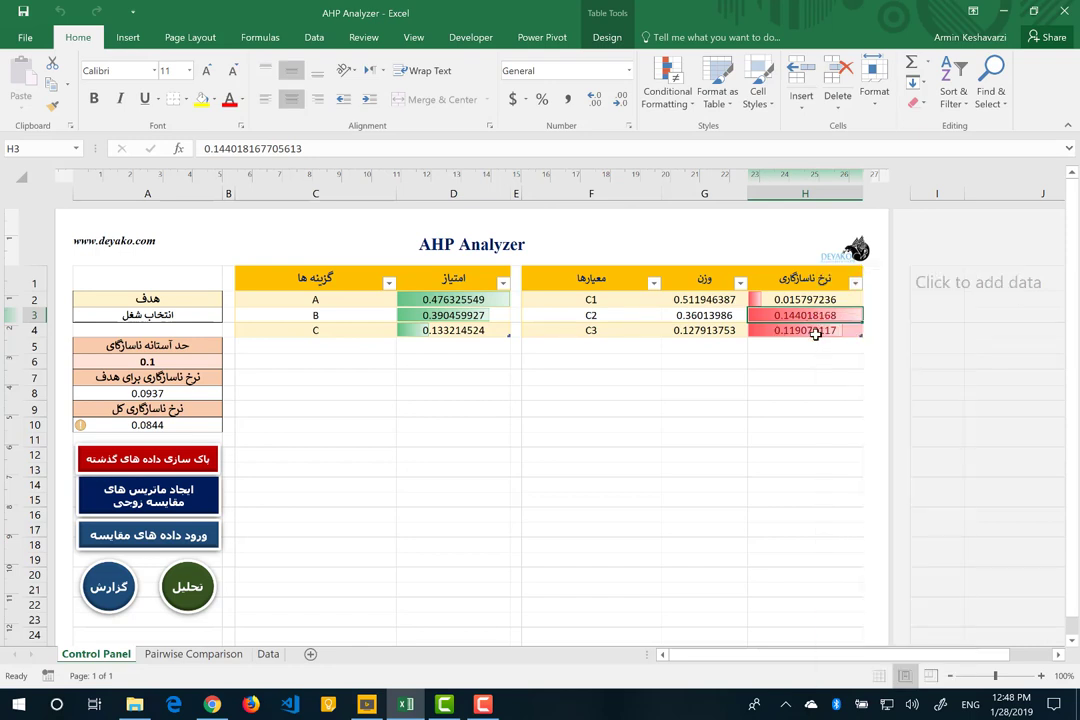
{"action": "left_click", "coordinate": [816, 334]}
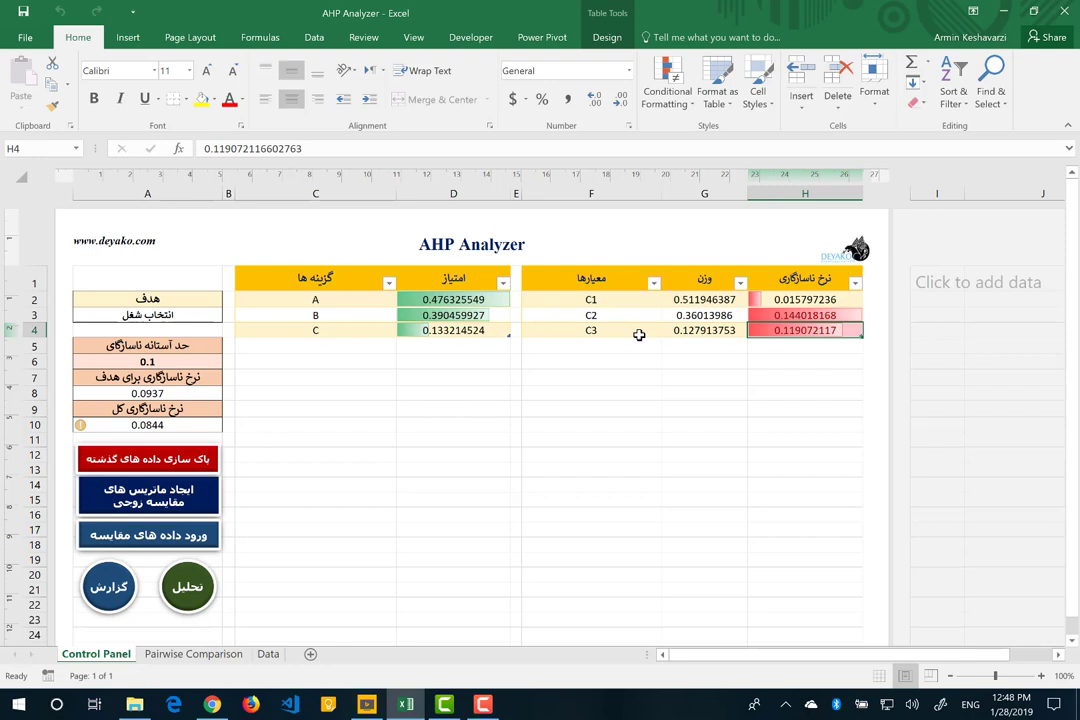
{"action": "left_click", "coordinate": [594, 316]}
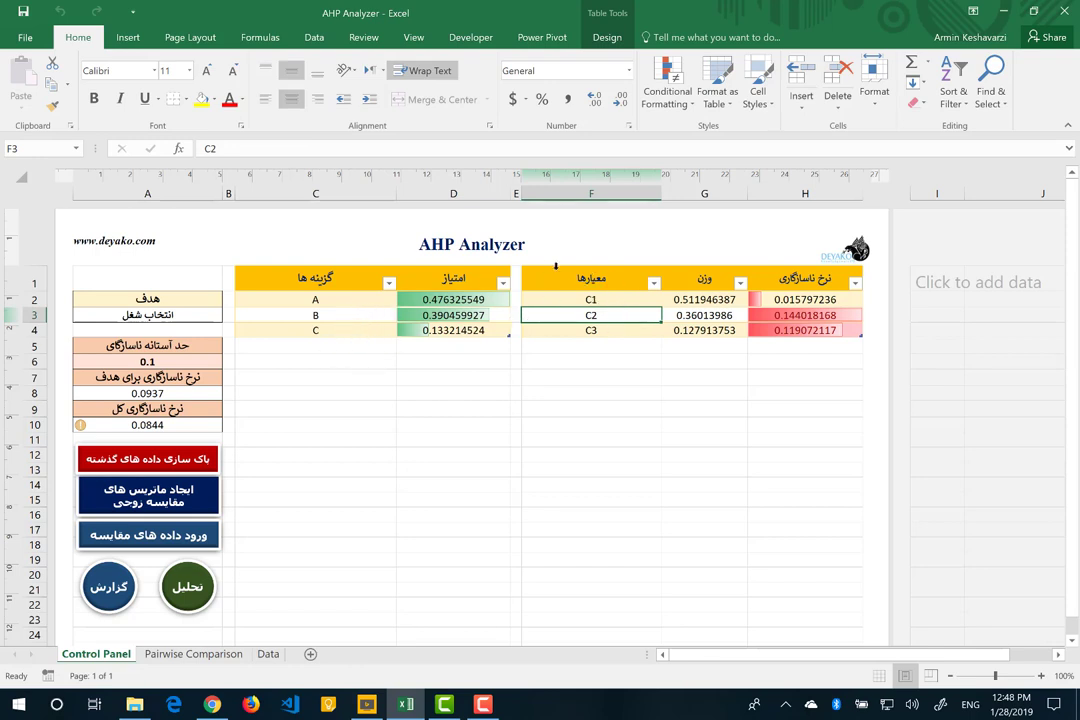
{"action": "left_click", "coordinate": [609, 332]}
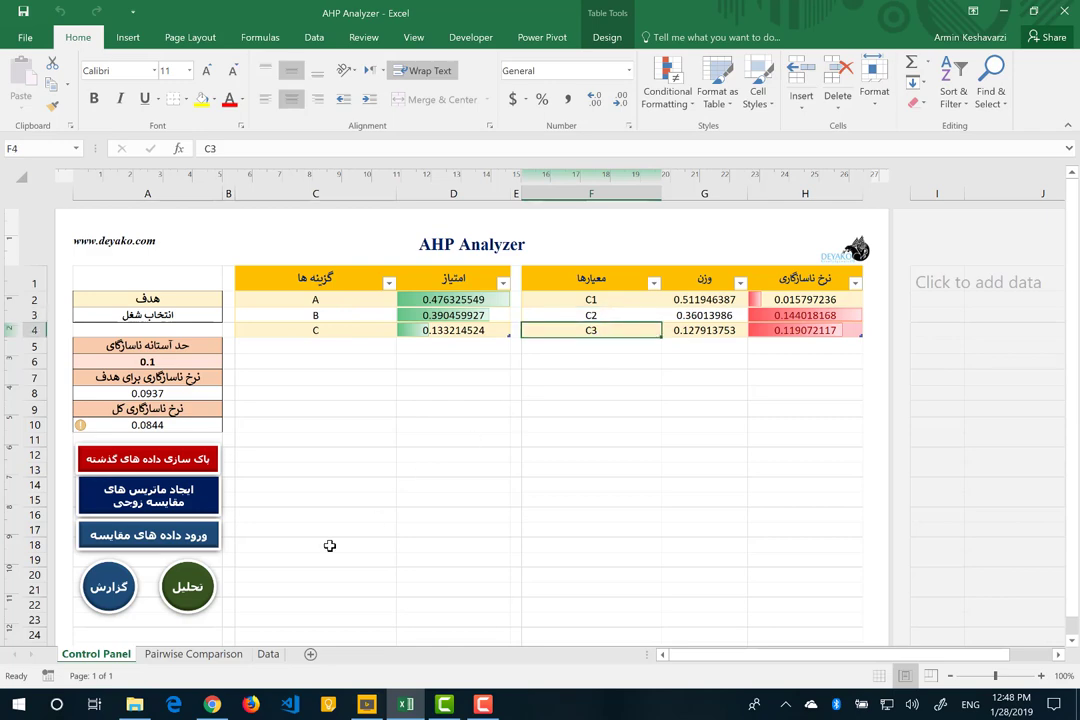
Step: Use the Control Panel's data-entry button to reach Pairwise Comparison, select the C2 block A13:D17, and pick A-vs-B
{"action": "left_click", "coordinate": [190, 655]}
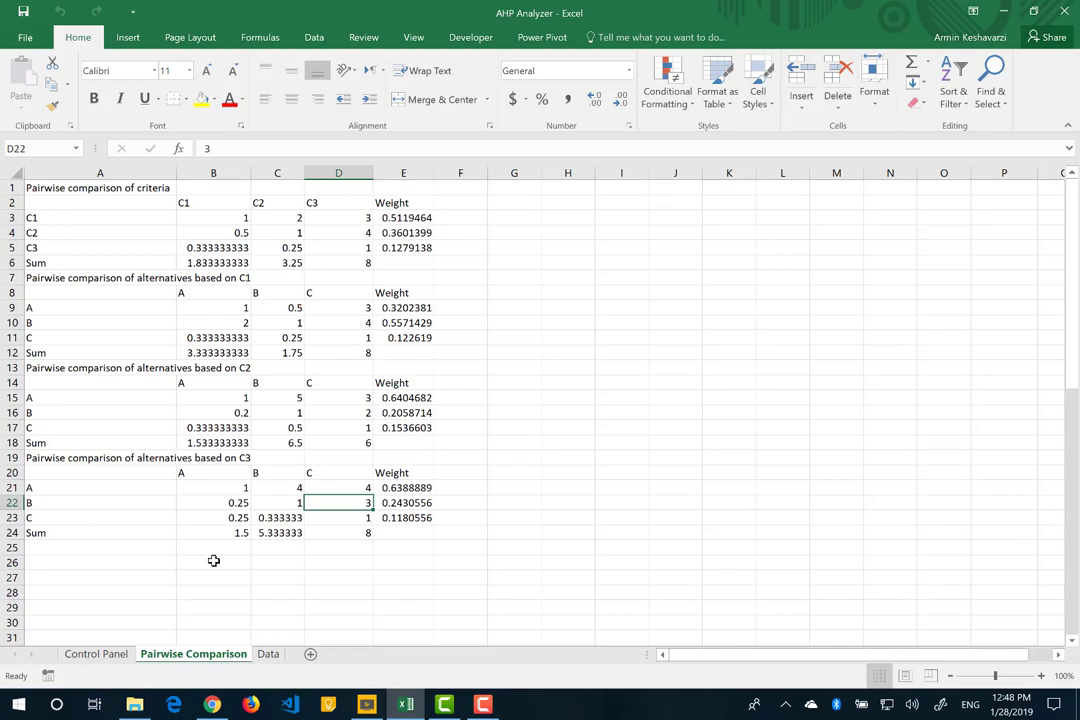
{"action": "left_click", "coordinate": [96, 654]}
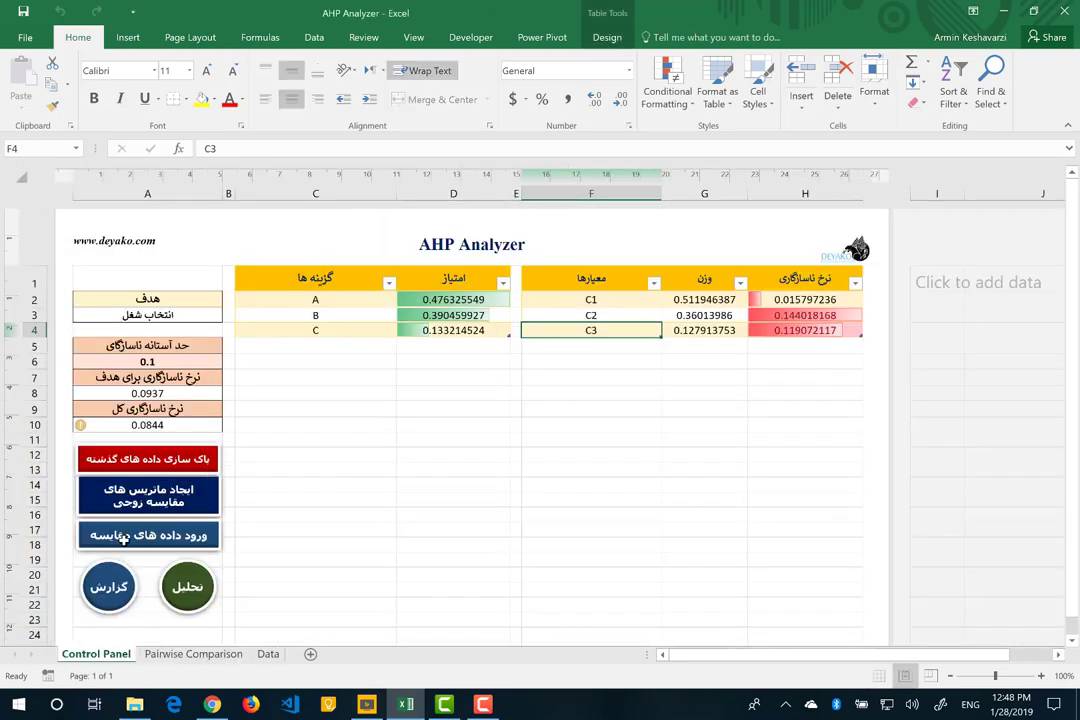
{"action": "left_click", "coordinate": [124, 538]}
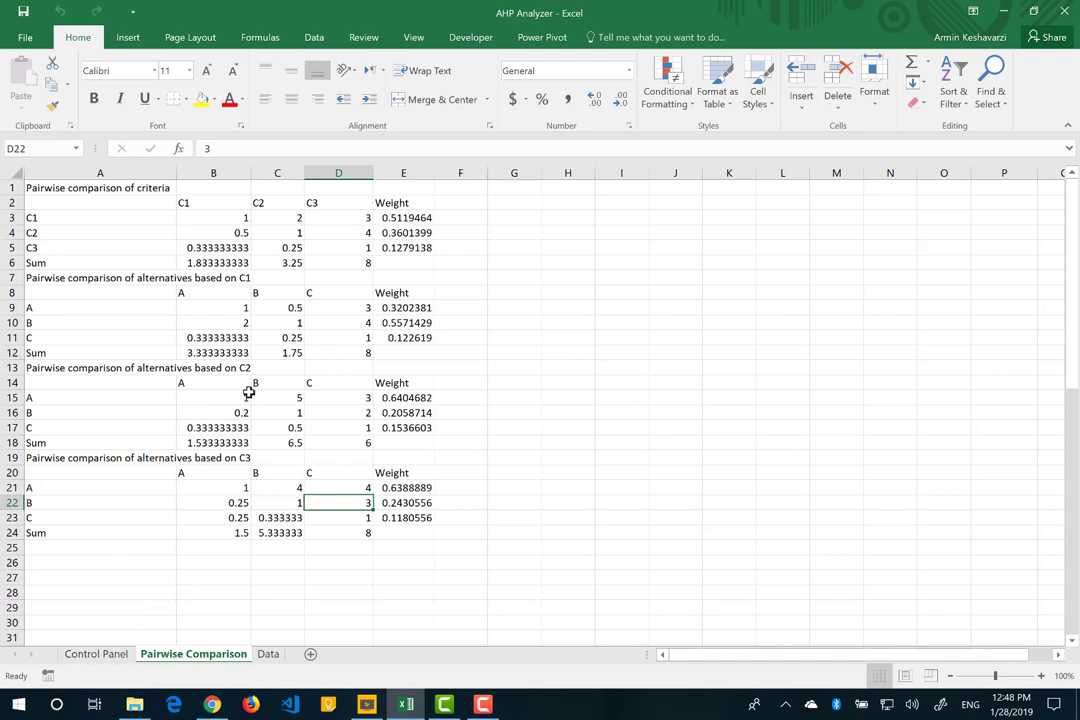
{"action": "left_click_drag", "start_coordinate": [104, 370], "coordinate": [370, 430]}
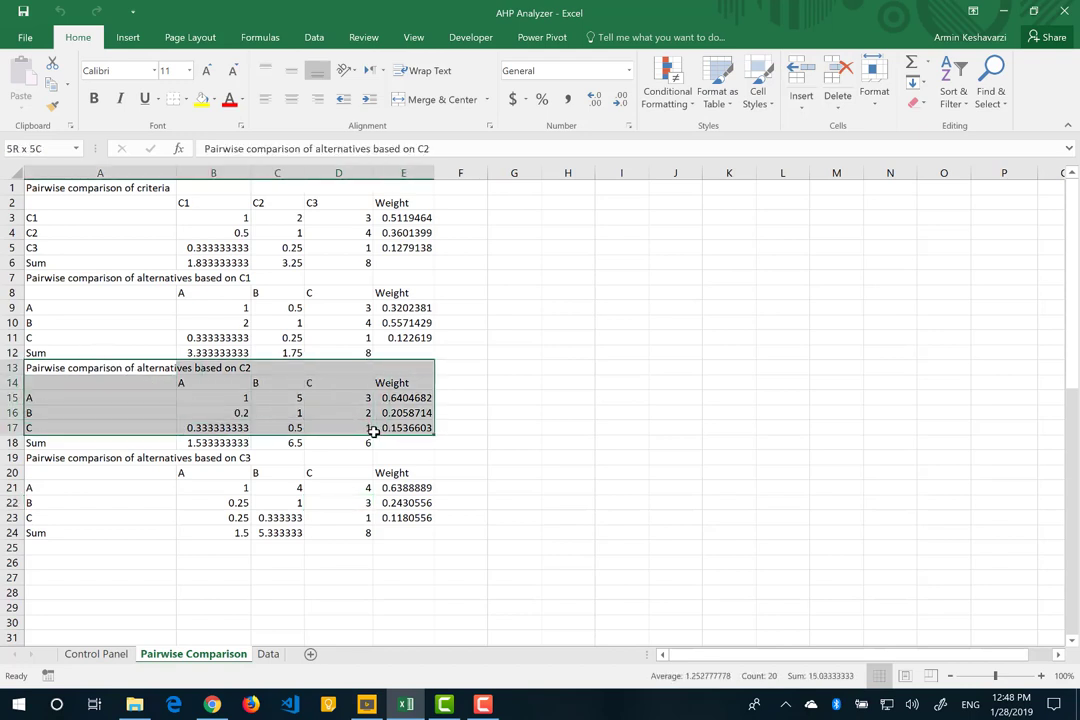
{"action": "left_click_drag", "start_coordinate": [370, 430], "coordinate": [368, 430]}
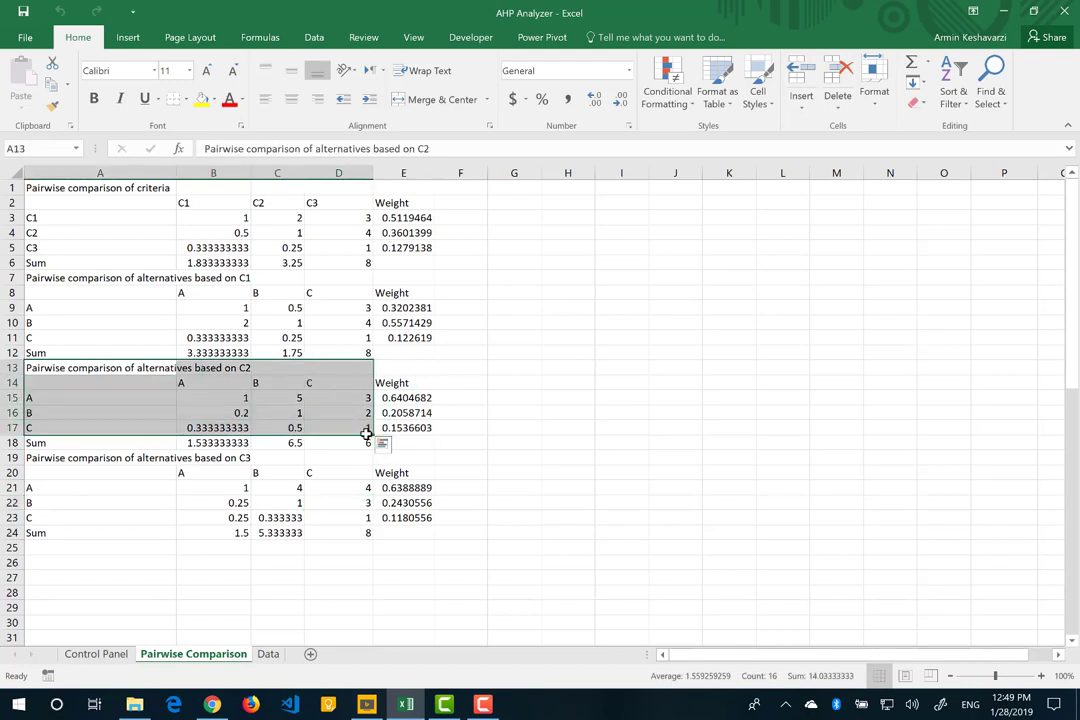
{"action": "left_click", "coordinate": [293, 397]}
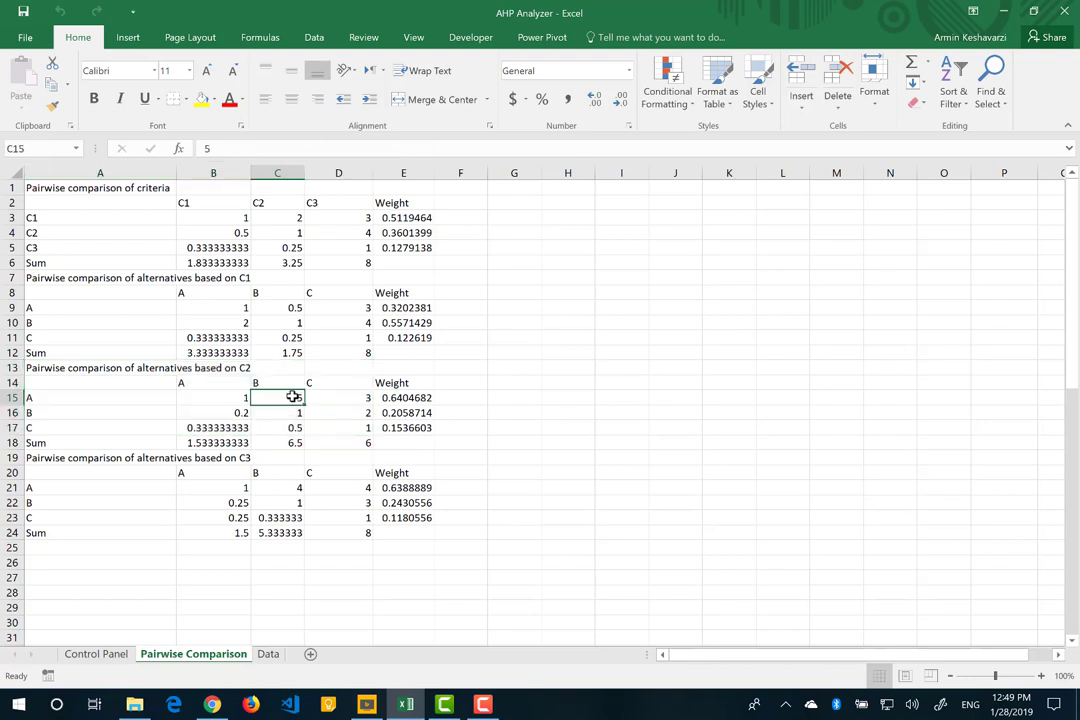
Step: Under C2, set A vs B to 2, A vs C to 0.5 and B vs C to 1
{"action": "type", "text": "2"}
{"action": "key", "text": "Tab"}
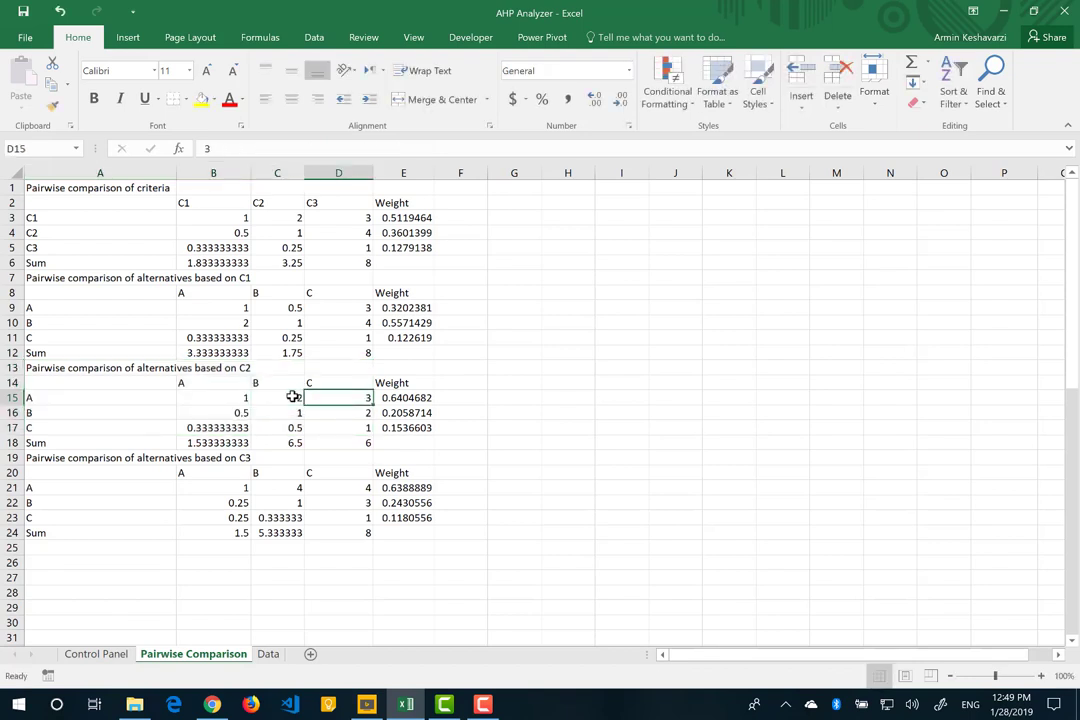
{"action": "type", "text": "3"}
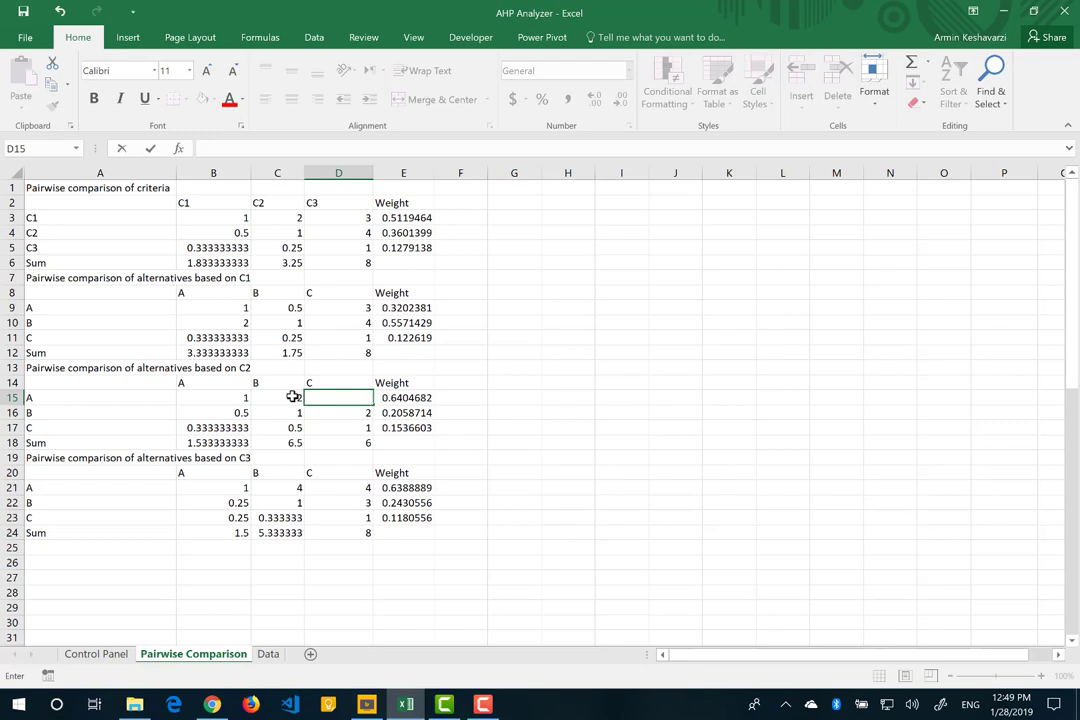
{"action": "type", "text": "5"}
{"action": "key", "text": "Return"}
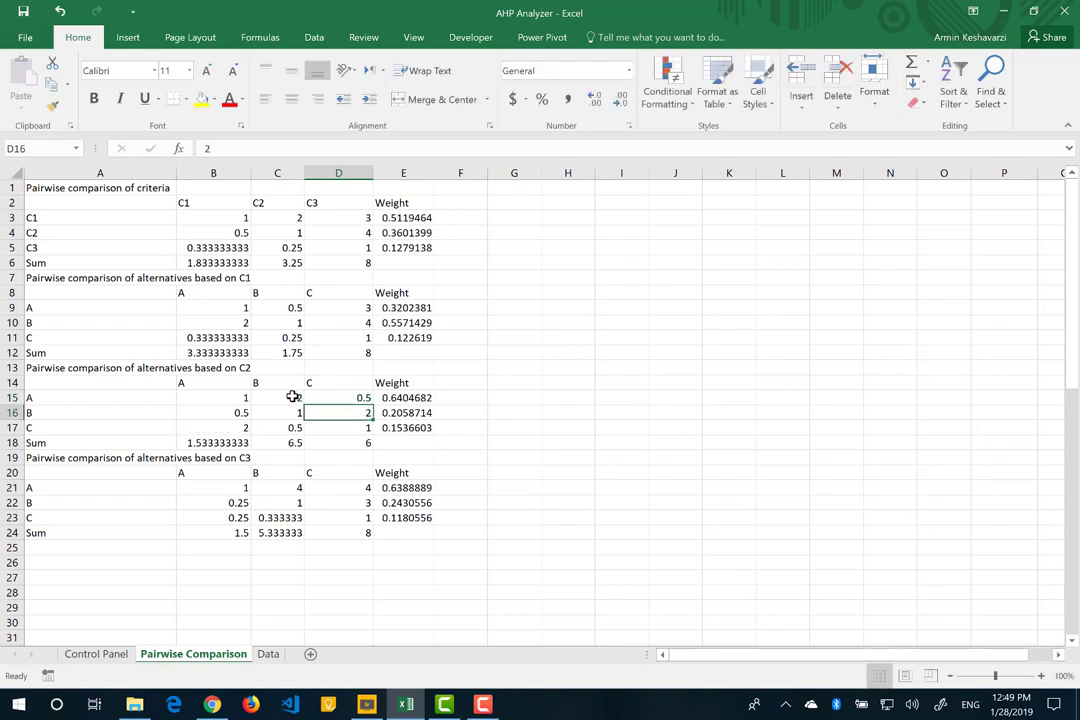
{"action": "type", "text": "1"}
{"action": "key", "text": "Return"}
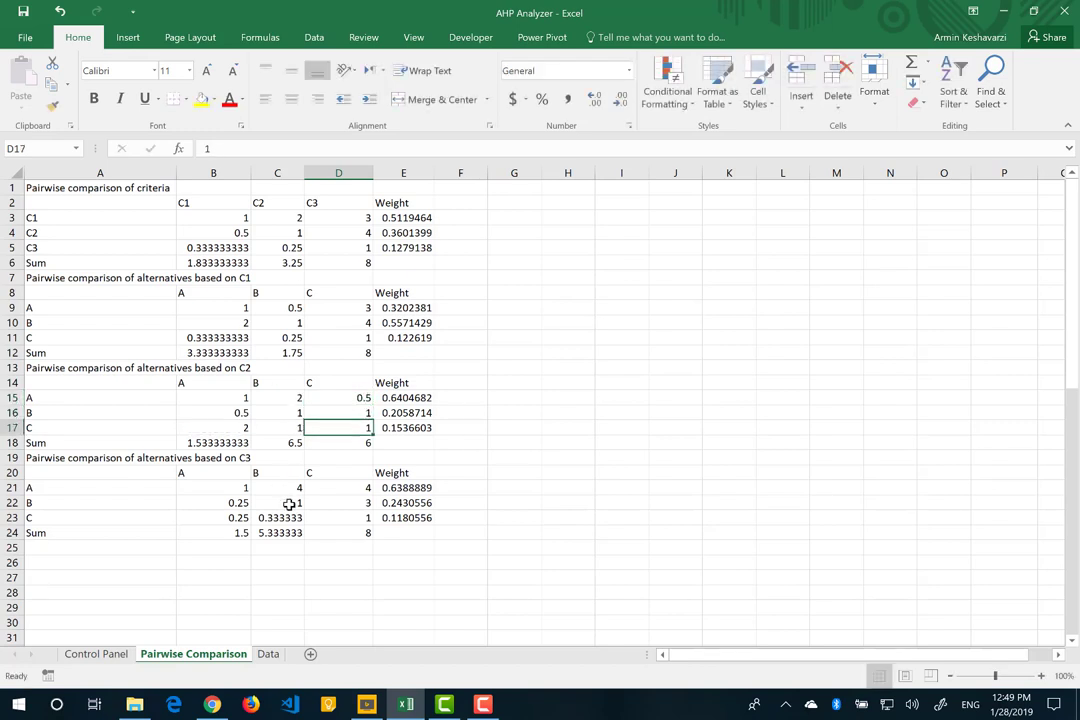
Step: Under C3, set A vs B to 3, A vs C to 2 and B vs C to 1
{"action": "left_click", "coordinate": [288, 488]}
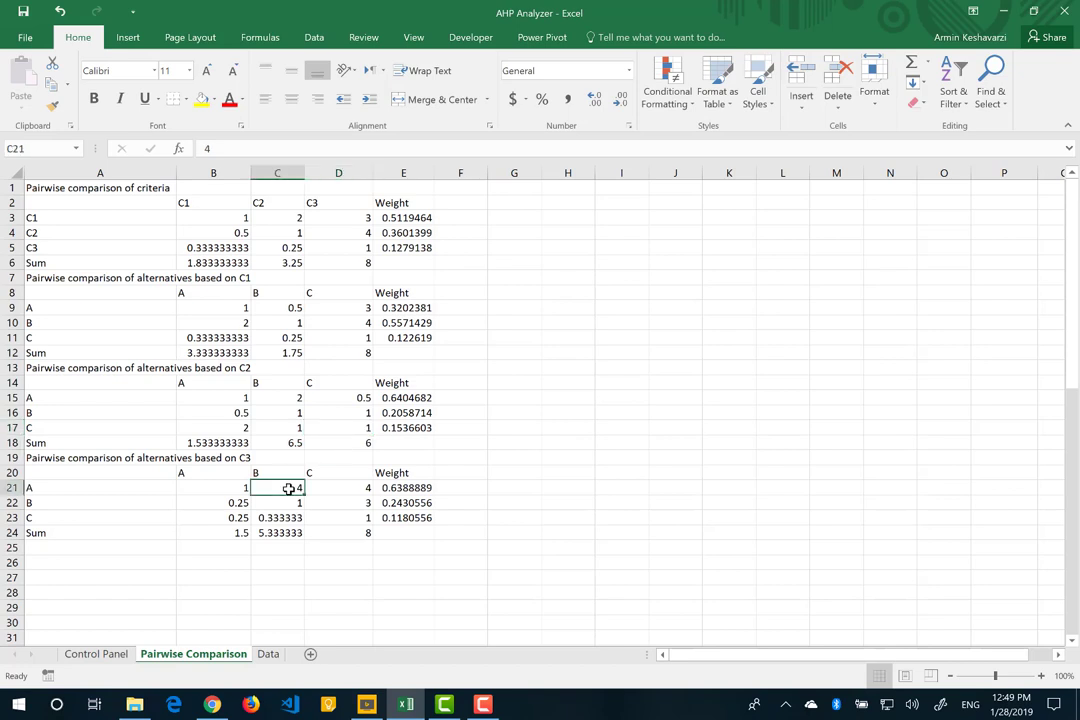
{"action": "type", "text": "3"}
{"action": "key", "text": "Tab"}
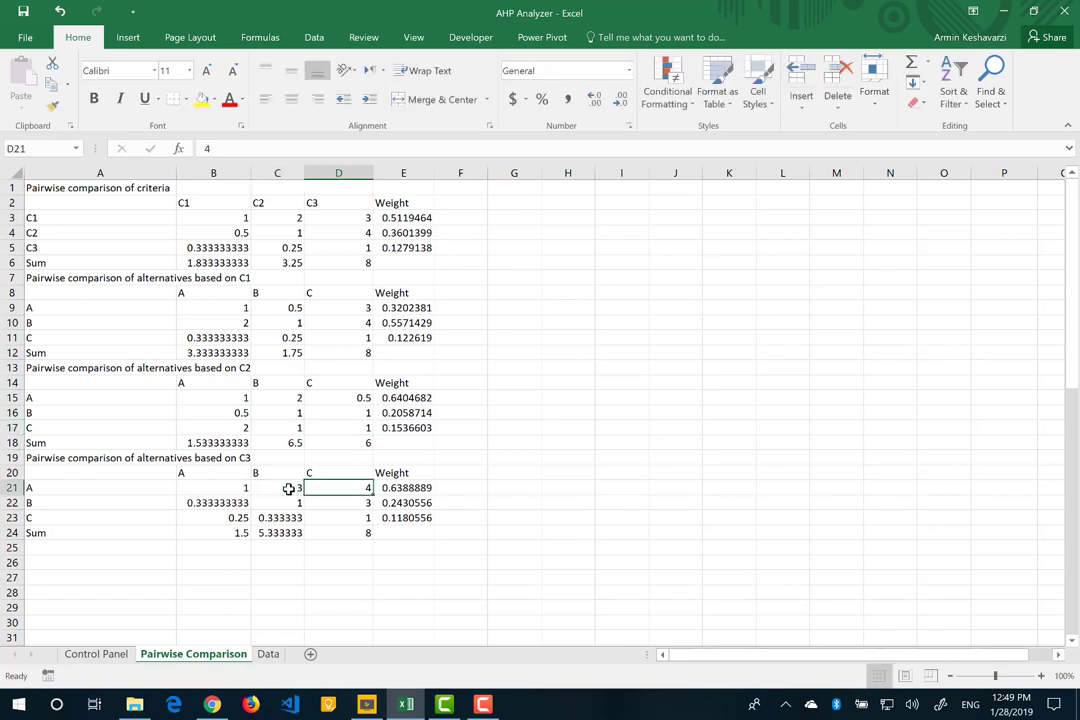
{"action": "type", "text": "2"}
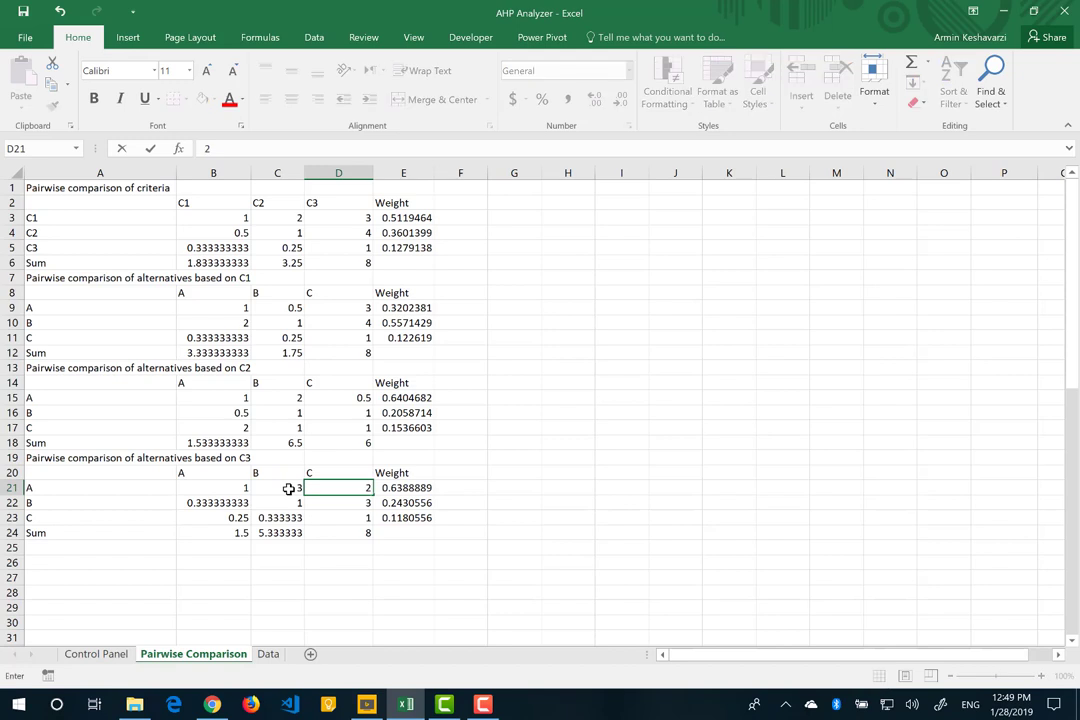
{"action": "key", "text": "Return"}
{"action": "type", "text": "1"}
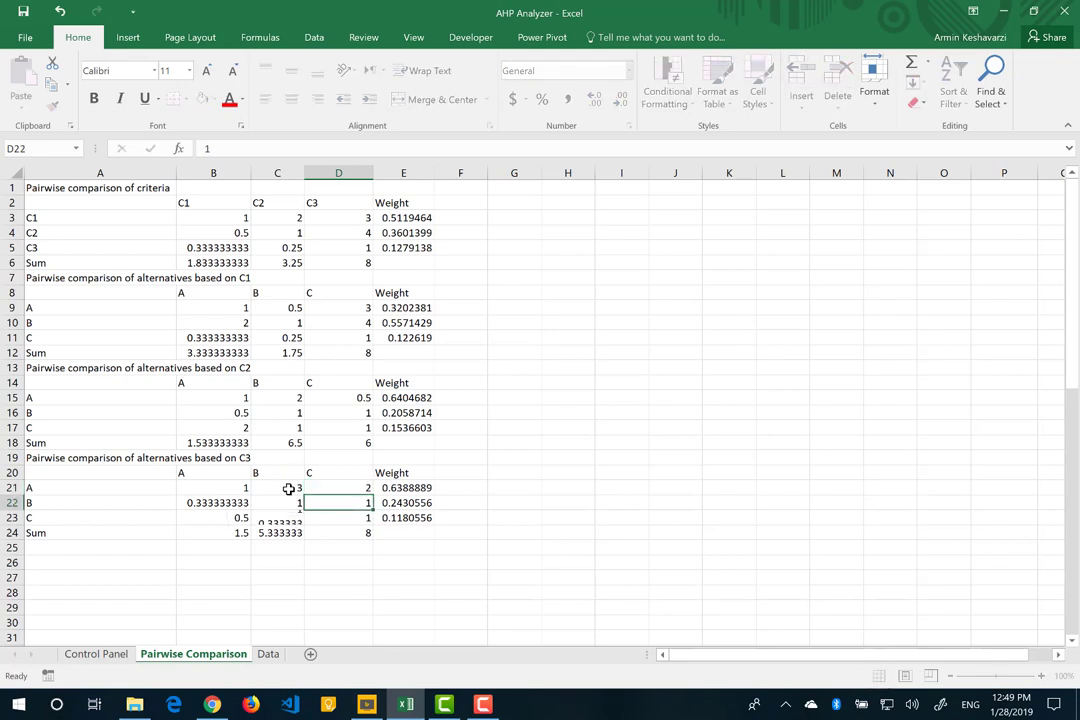
{"action": "key", "text": "Return"}
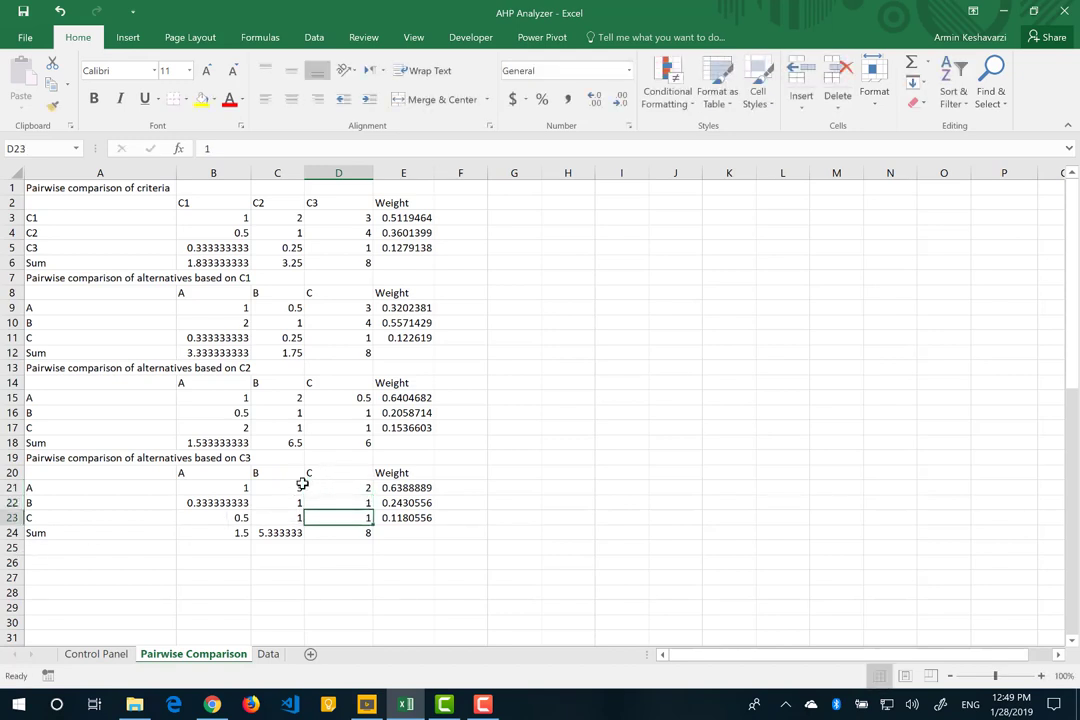
Step: Rerun the تحلیل analysis on the Control Panel, dismiss the Done! message, and select the score header
{"action": "left_click", "coordinate": [110, 659]}
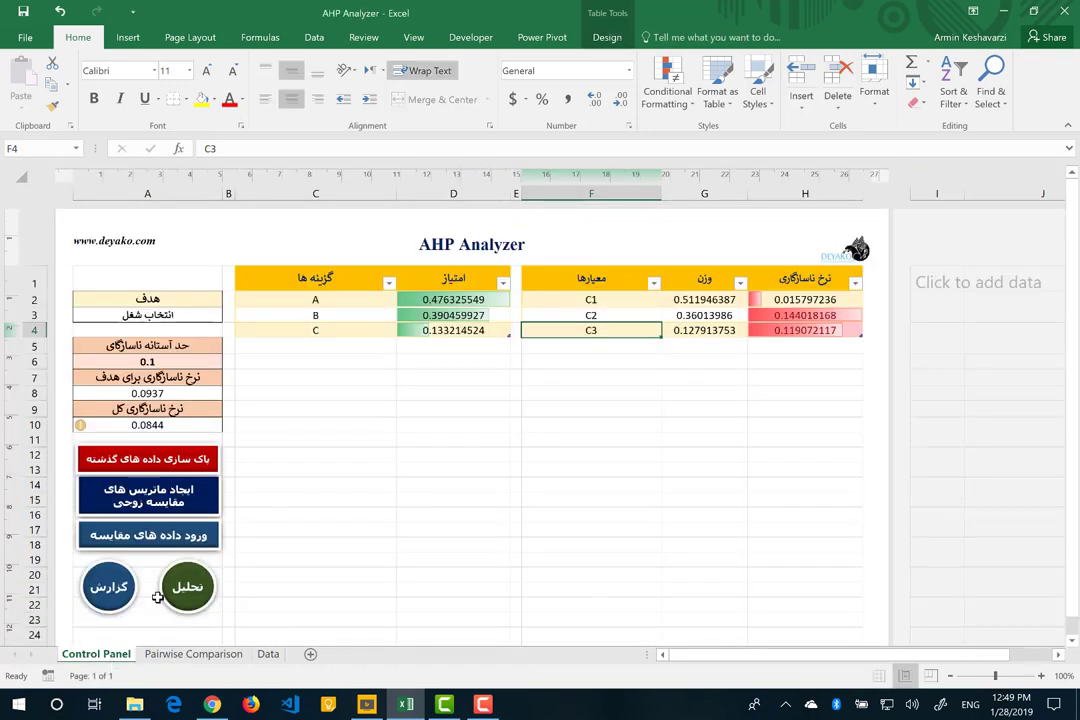
{"action": "left_click", "coordinate": [193, 590]}
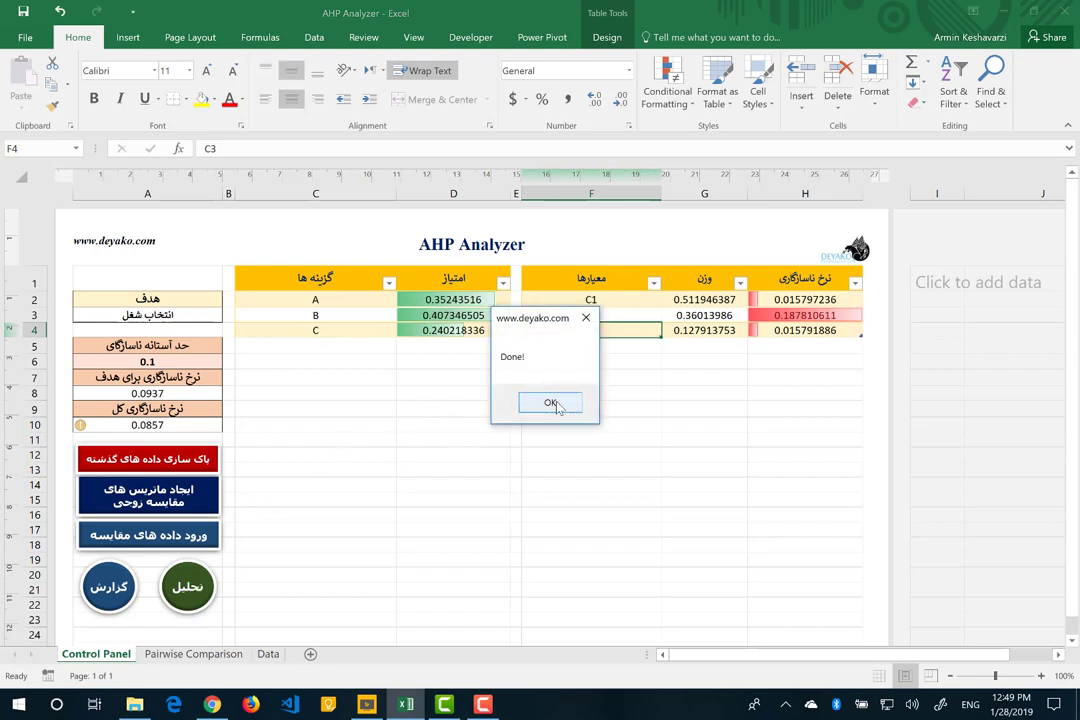
{"action": "left_click", "coordinate": [552, 403]}
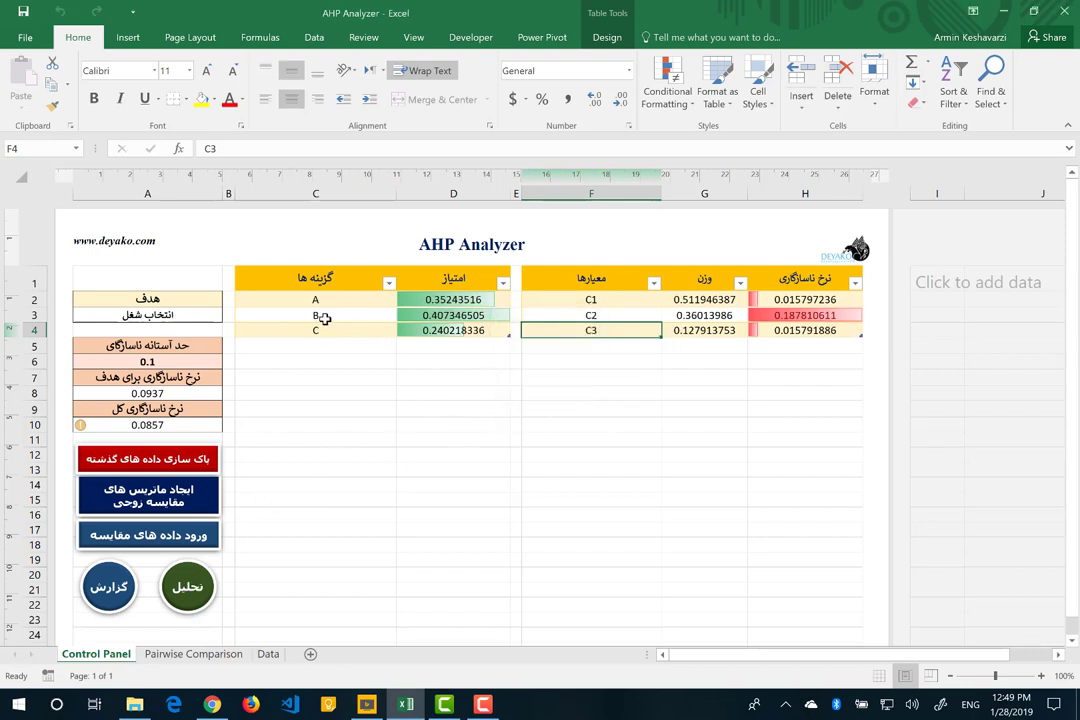
{"action": "left_click_drag", "start_coordinate": [325, 318], "coordinate": [422, 315]}
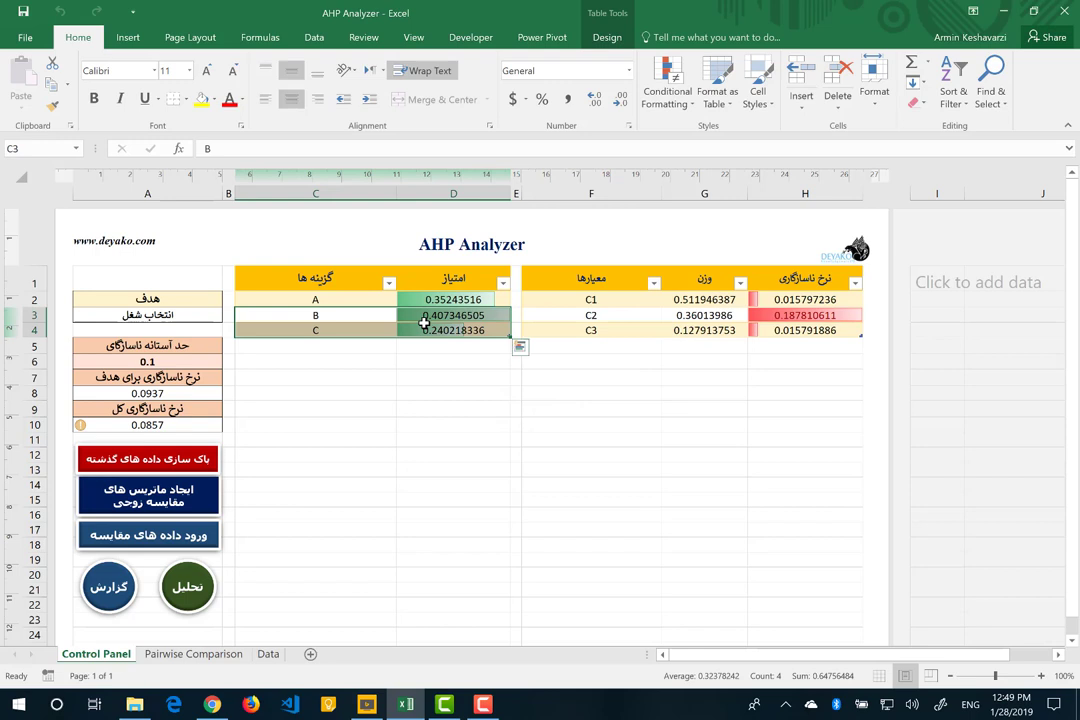
Step: Sort the scores largest to smallest and verify the order B, A, C
{"action": "left_click", "coordinate": [504, 284]}
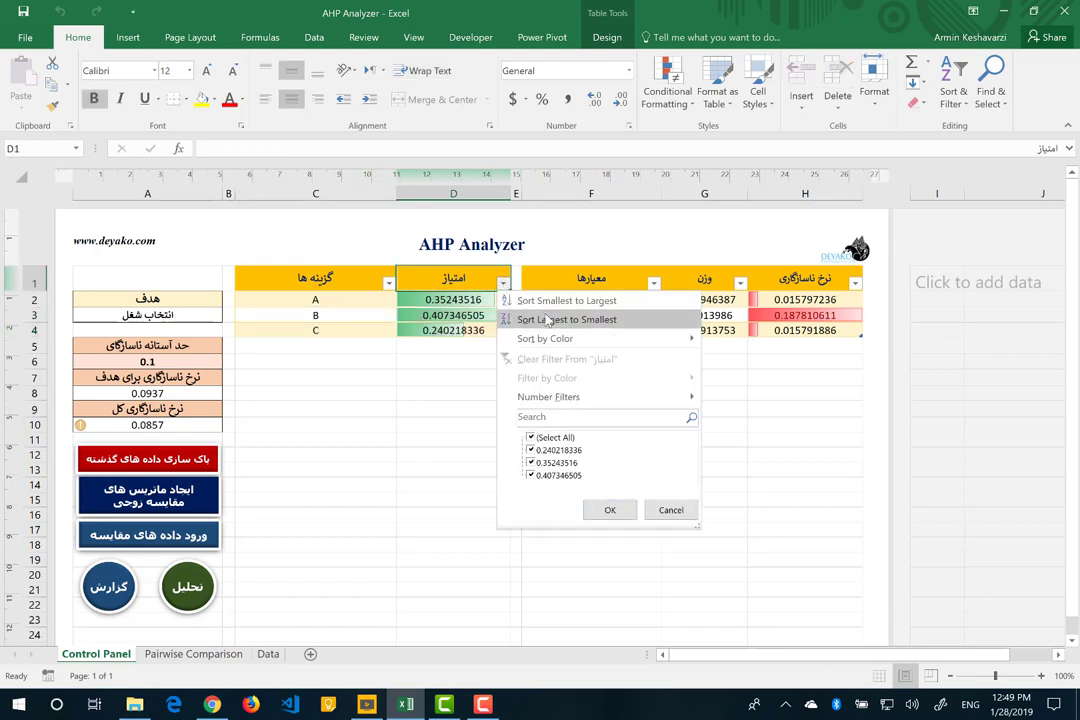
{"action": "left_click", "coordinate": [548, 318]}
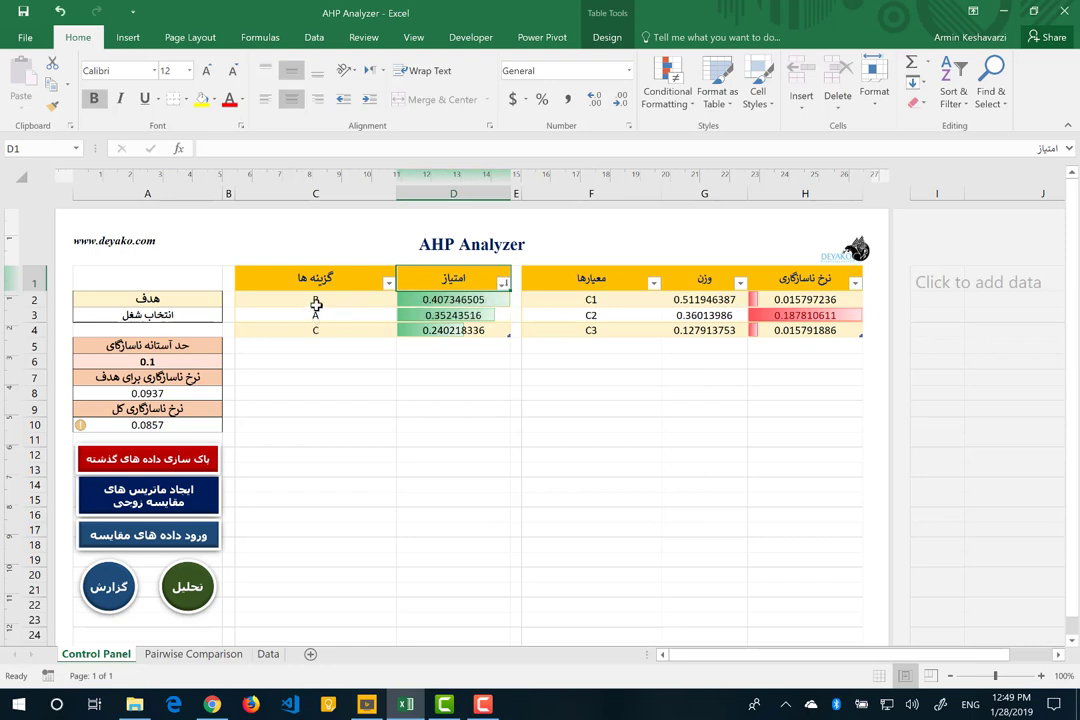
{"action": "left_click", "coordinate": [316, 304]}
{"action": "left_click", "coordinate": [317, 315]}
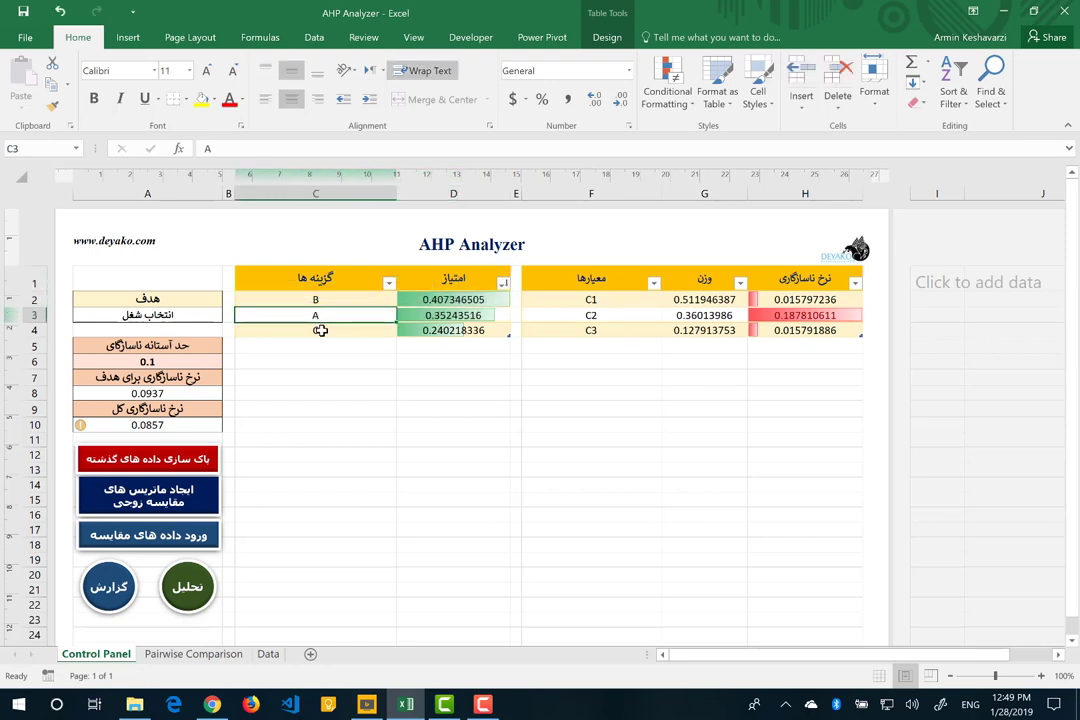
{"action": "left_click", "coordinate": [320, 330]}
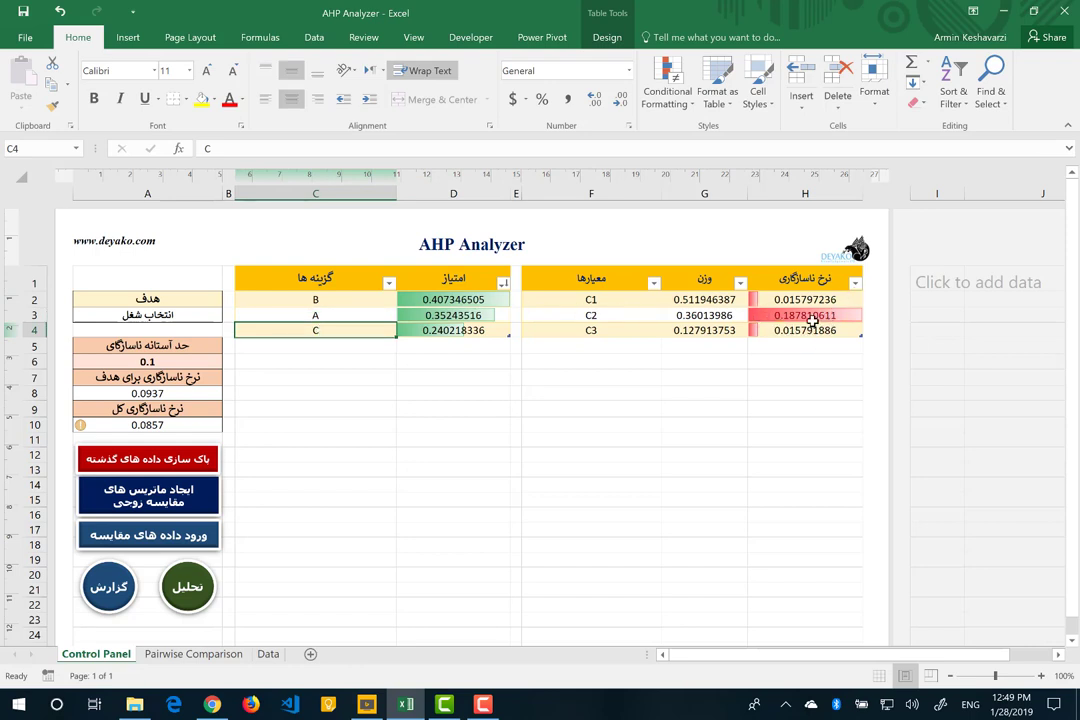
Step: Review the inconsistency rates for C2, C1 and C3, then go to Pairwise Comparison
{"action": "left_click", "coordinate": [812, 318]}
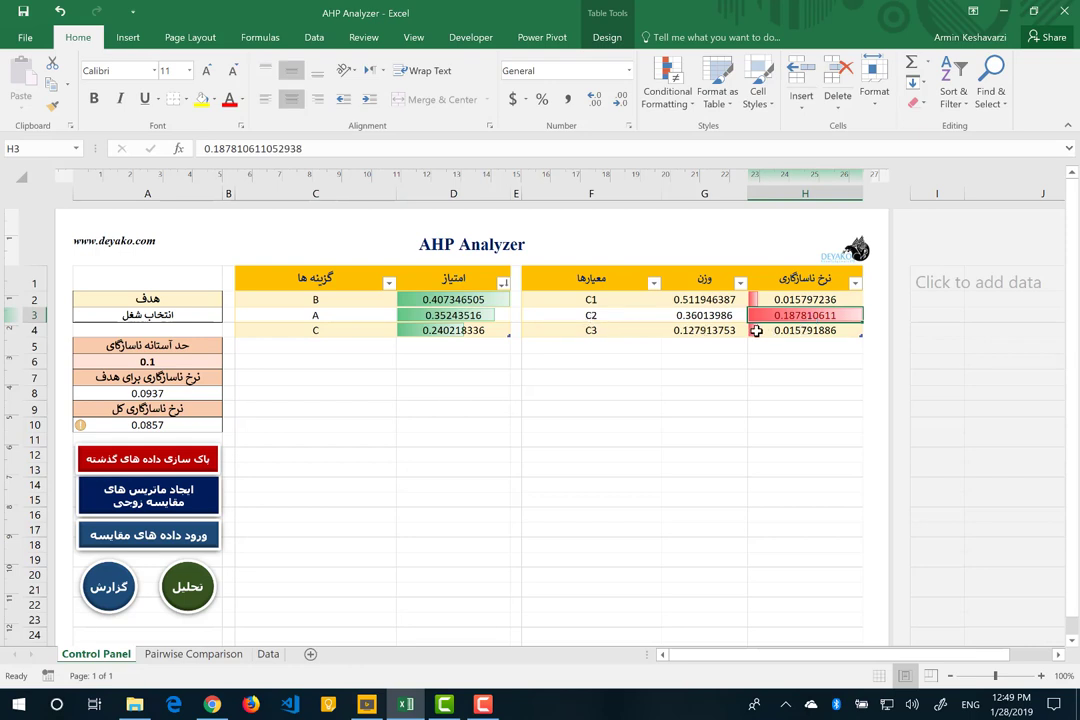
{"action": "left_click", "coordinate": [809, 302]}
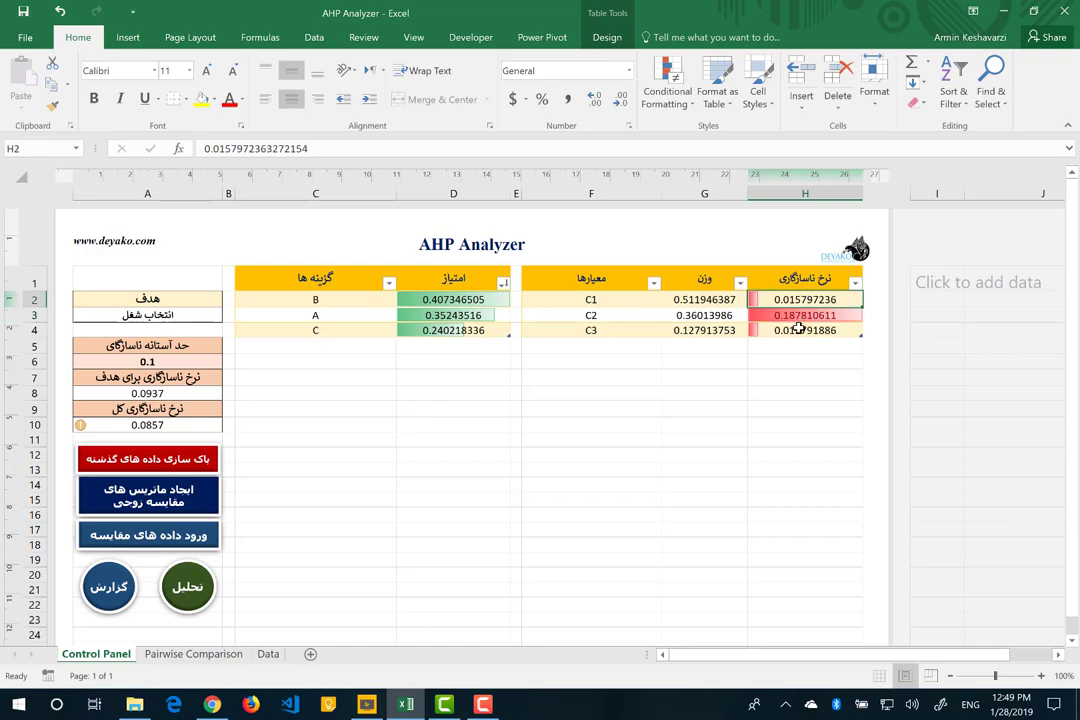
{"action": "left_click", "coordinate": [800, 328]}
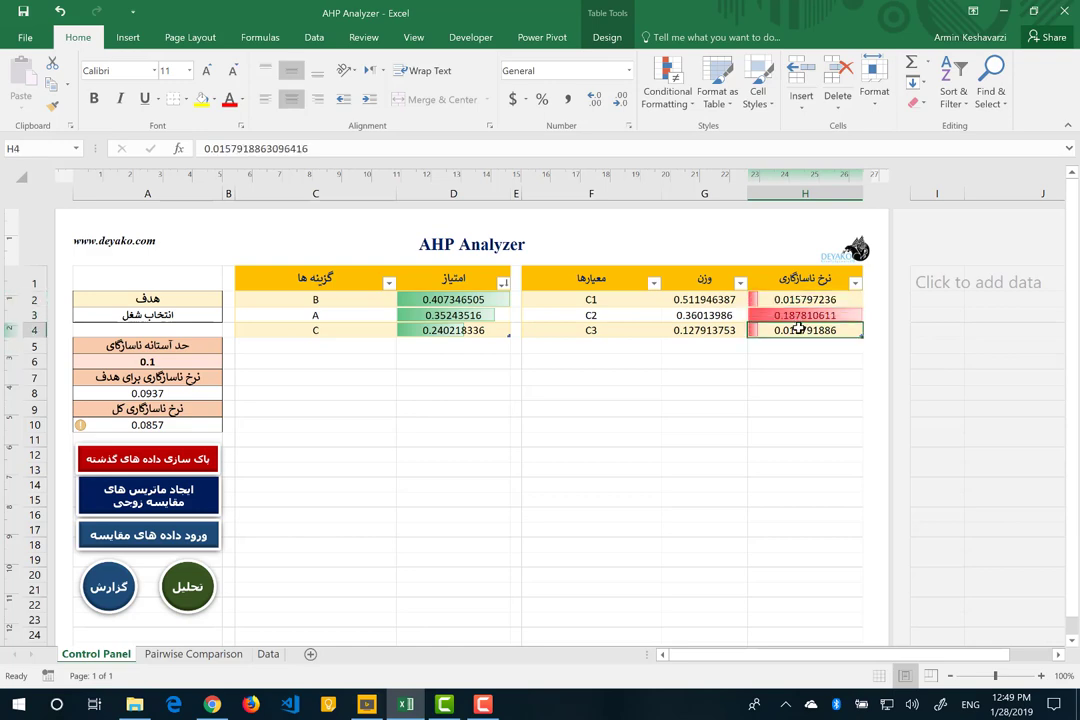
{"action": "left_click", "coordinate": [176, 655]}
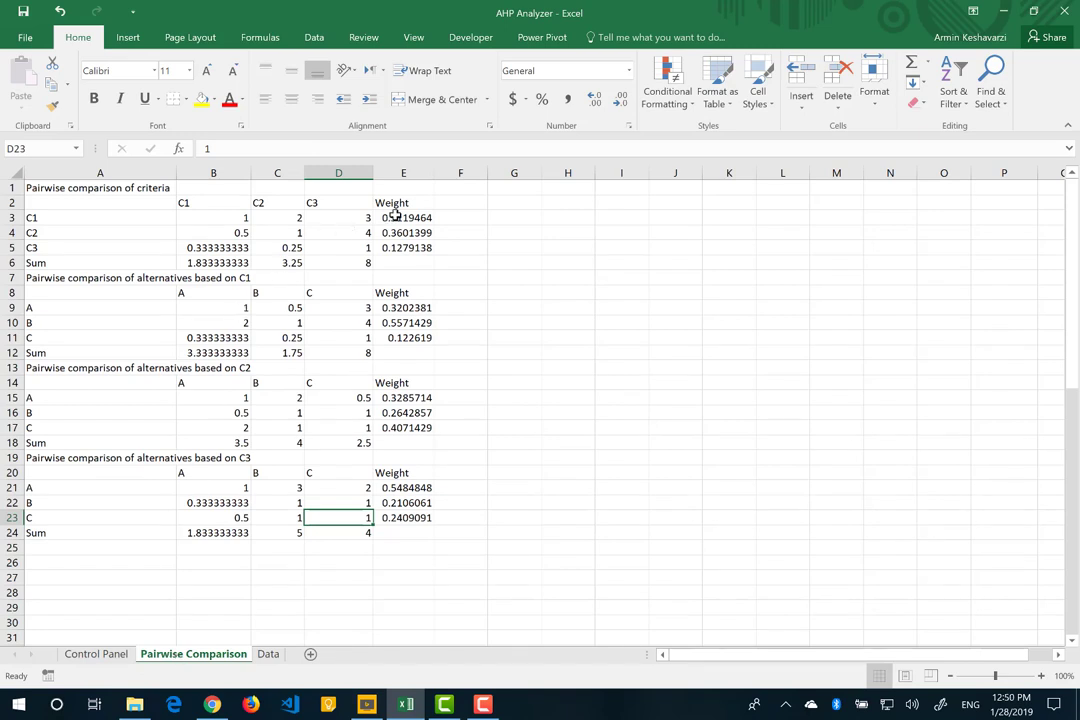
Step: Inspect the Weight column and the column sums in B12, B9:B11, B3:B5 and B6
{"action": "left_click", "coordinate": [405, 175]}
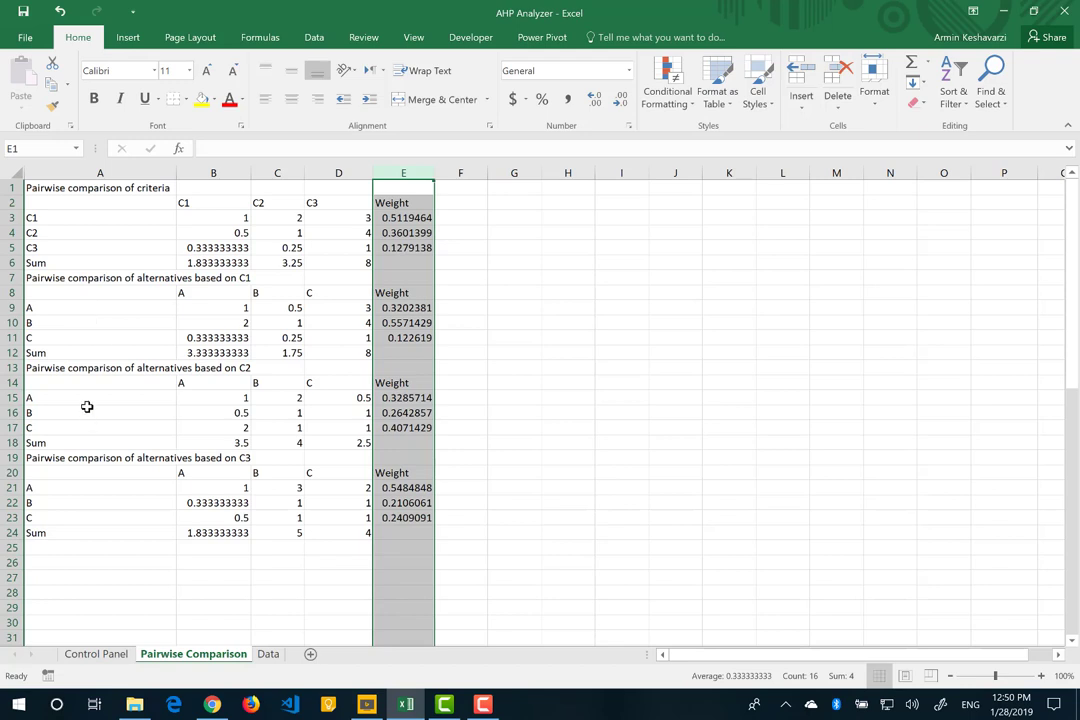
{"action": "left_click", "coordinate": [245, 352]}
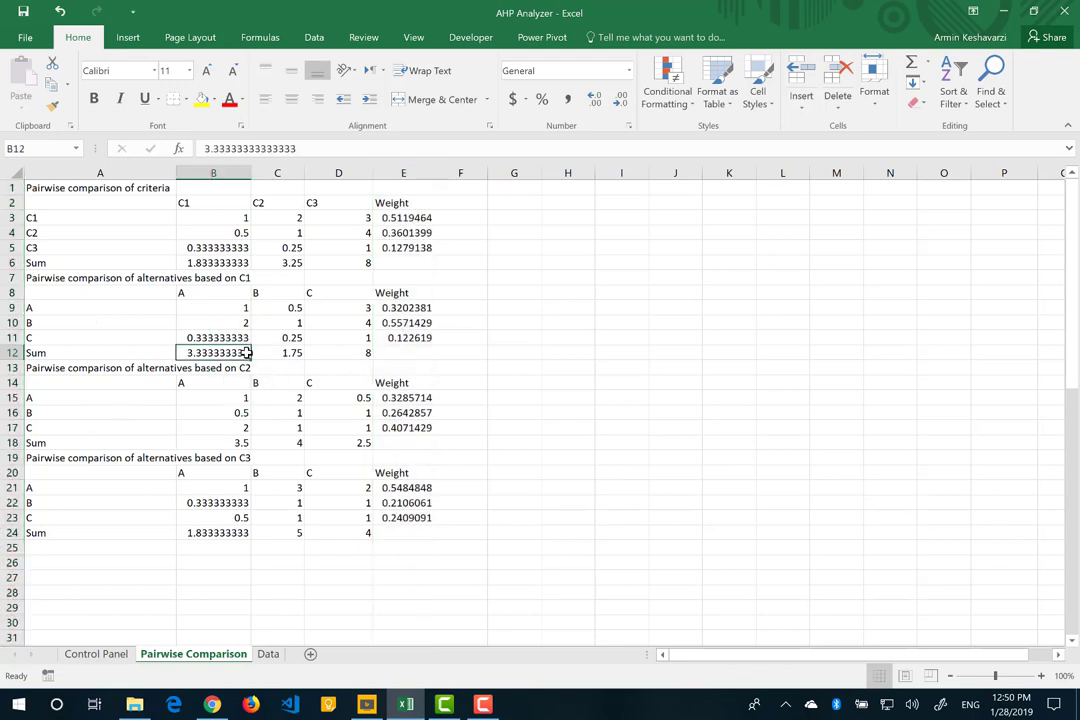
{"action": "left_click_drag", "start_coordinate": [245, 311], "coordinate": [242, 338]}
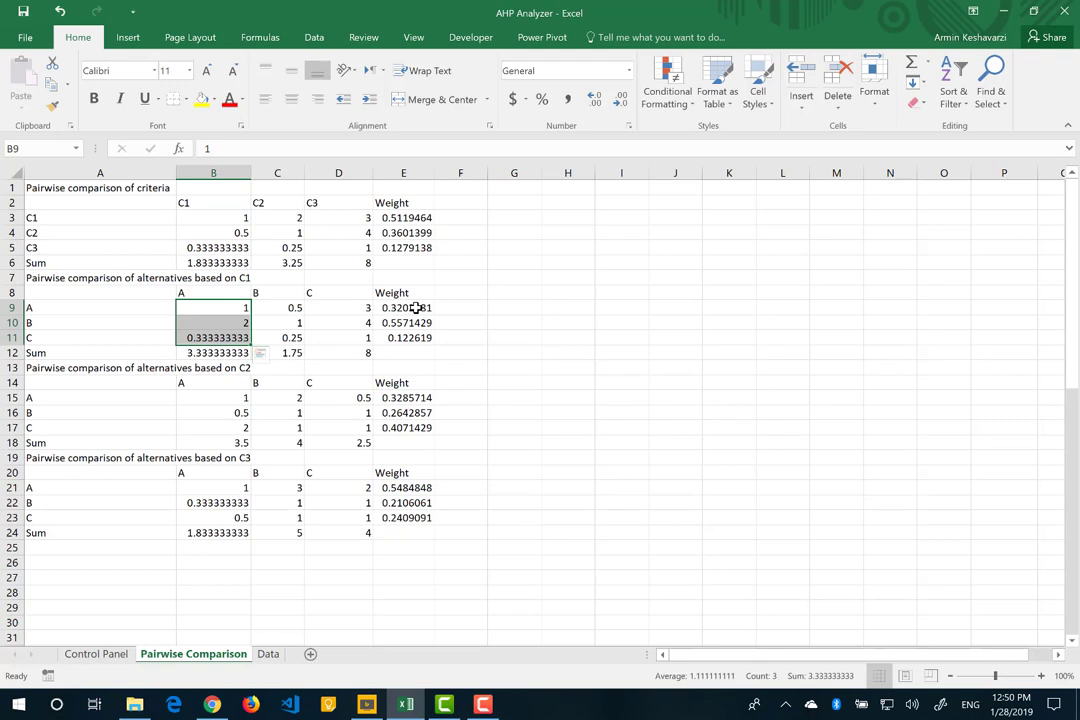
{"action": "left_click", "coordinate": [403, 218]}
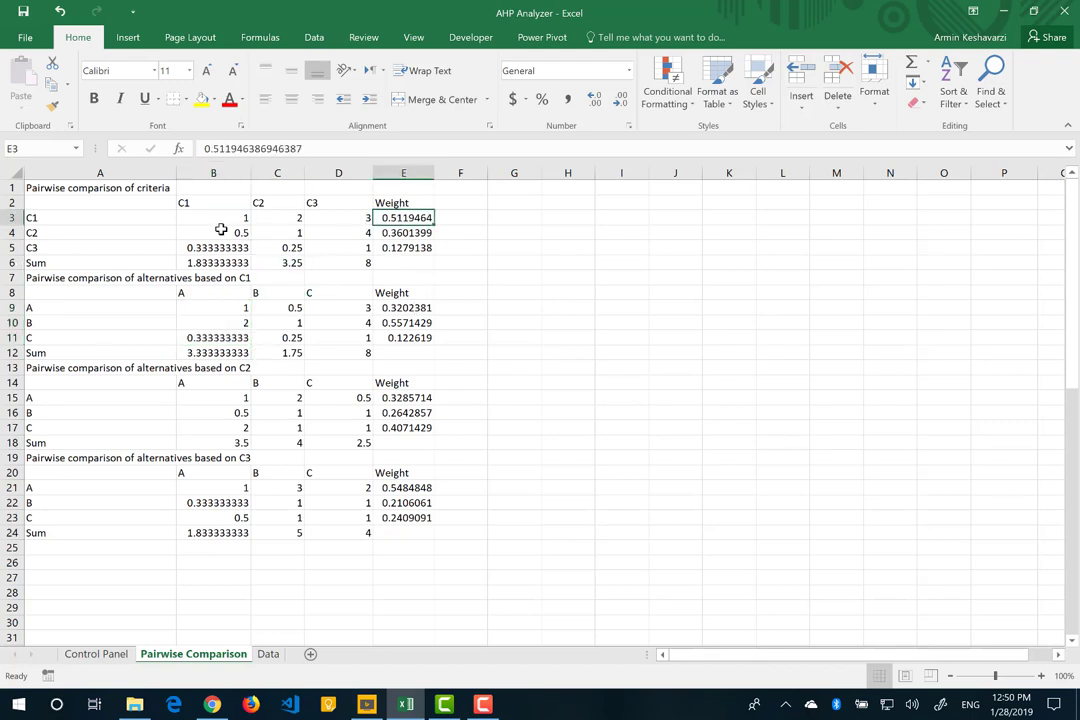
{"action": "left_click_drag", "start_coordinate": [221, 221], "coordinate": [216, 250]}
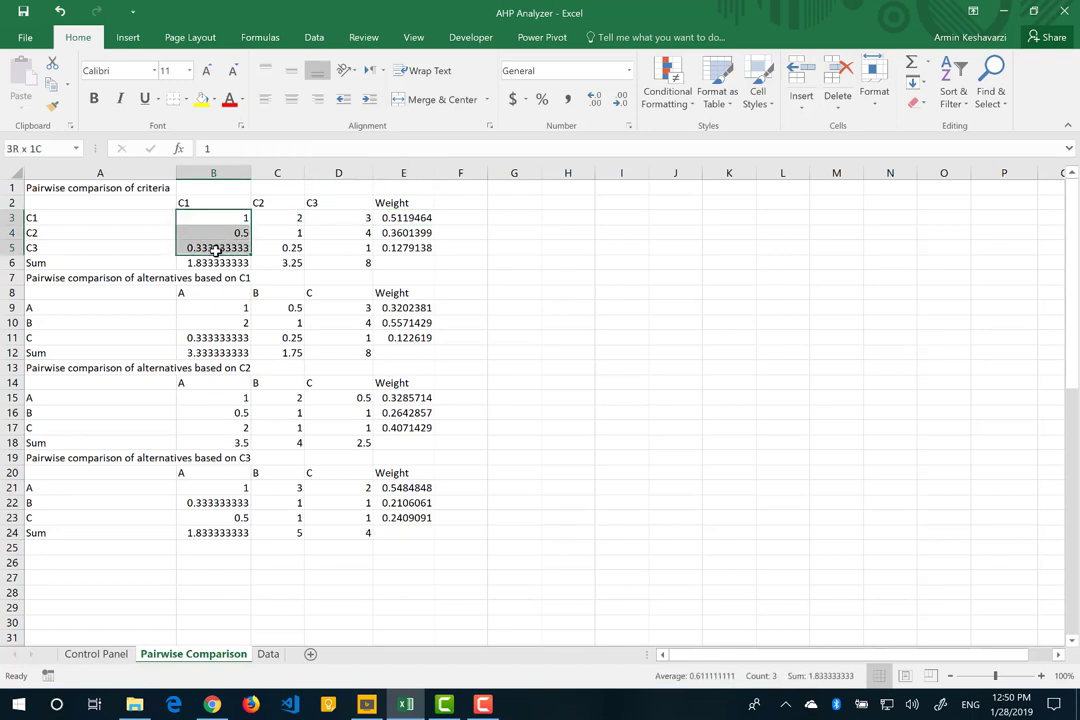
{"action": "left_click", "coordinate": [227, 218]}
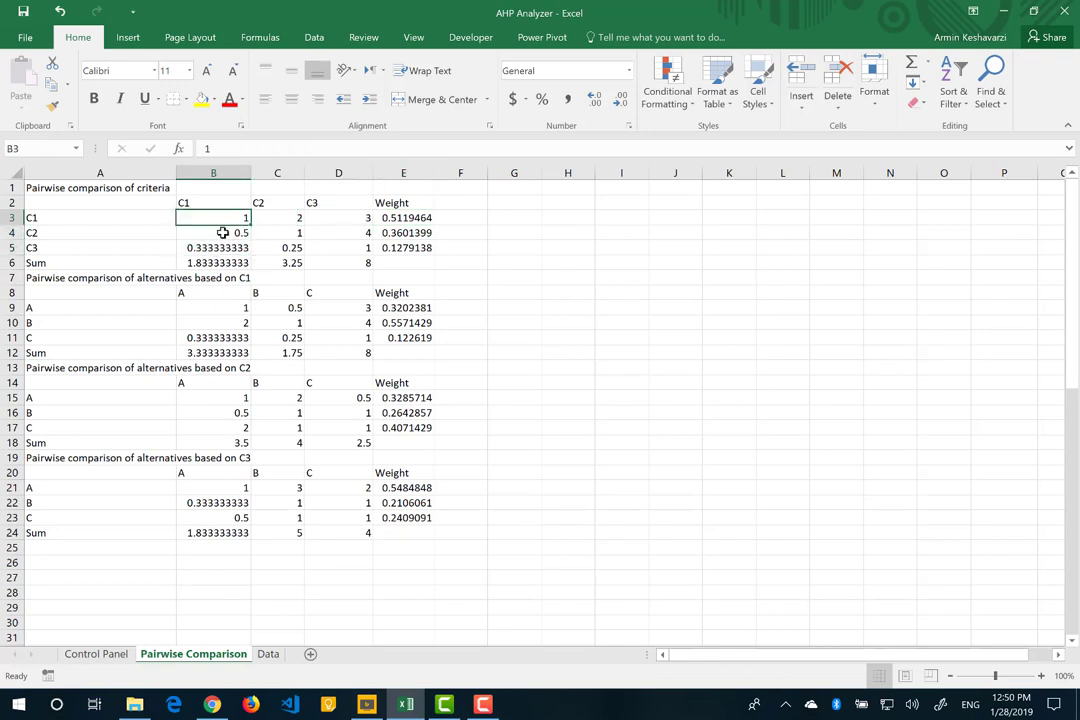
{"action": "left_click", "coordinate": [214, 264]}
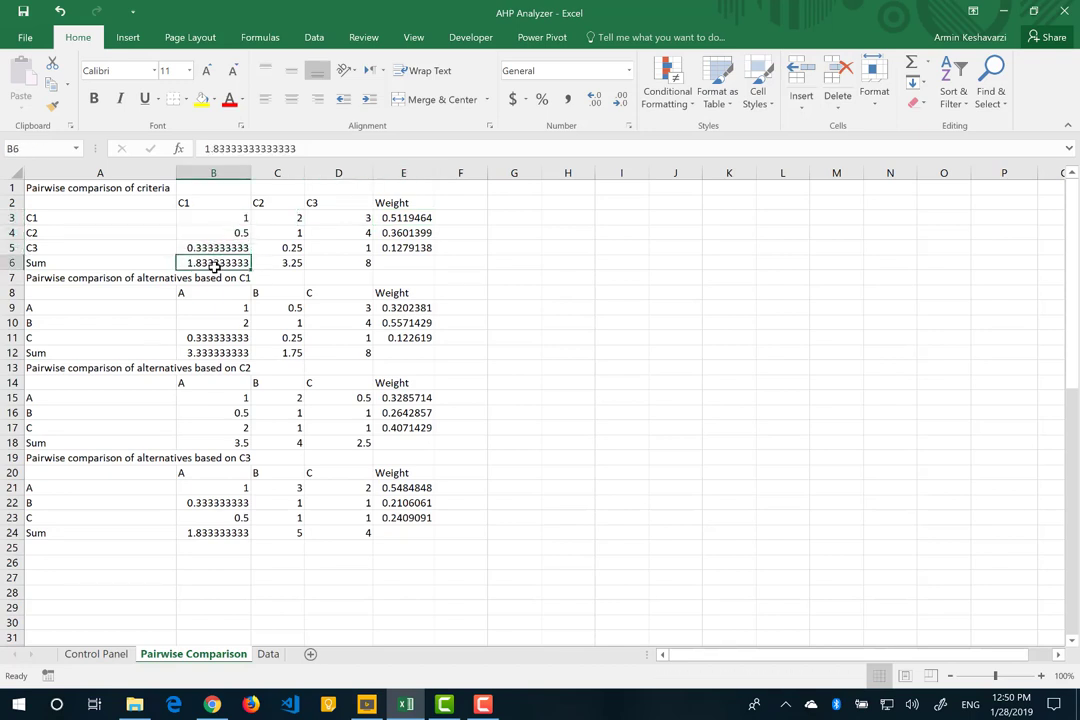
Step: Check criteria matrix values 2 in C3, 0.25 in C5, 3 in D3, and C1's computed weight
{"action": "left_click", "coordinate": [285, 221]}
{"action": "left_click", "coordinate": [285, 249]}
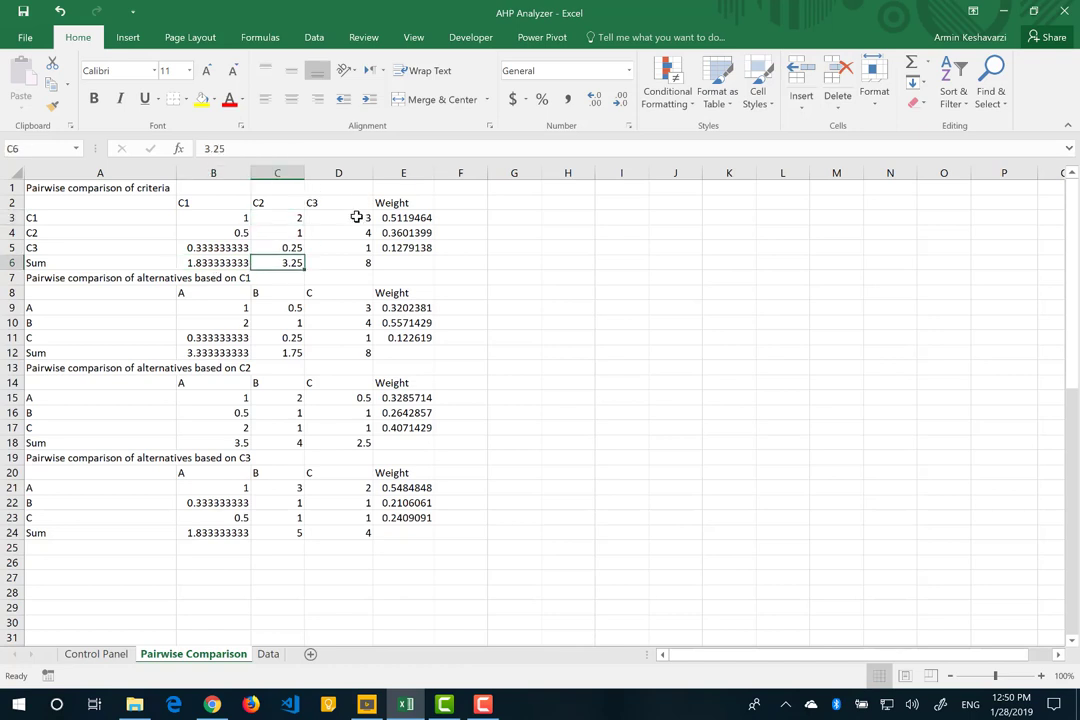
{"action": "left_click", "coordinate": [355, 217]}
{"action": "left_click", "coordinate": [342, 261]}
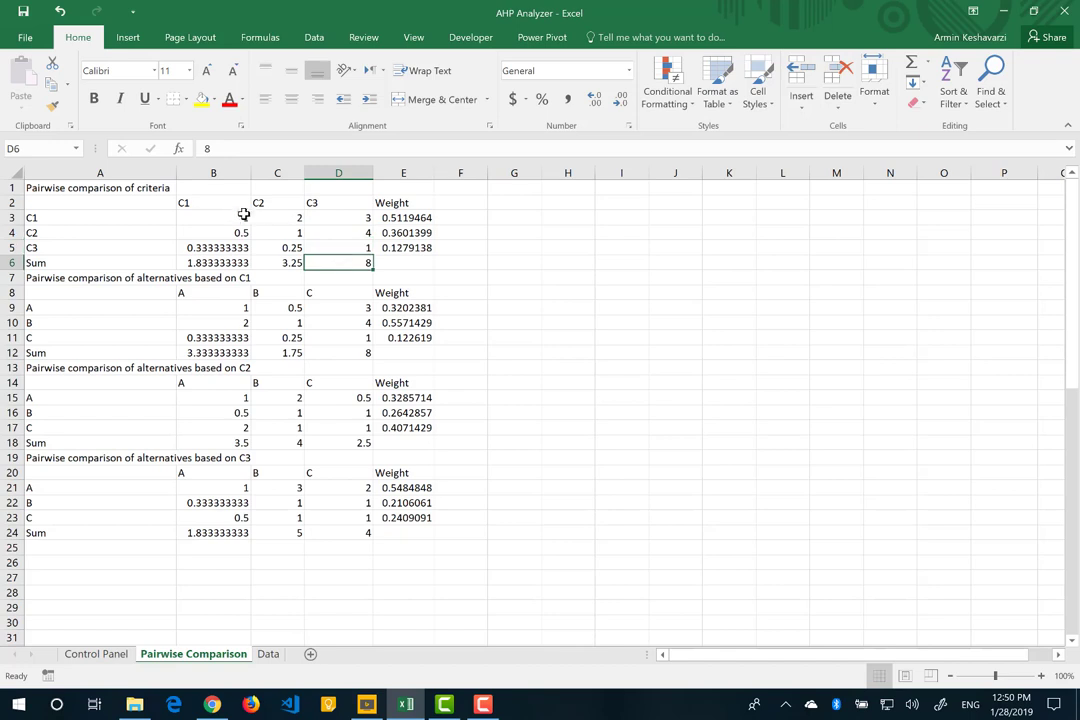
{"action": "left_click_drag", "start_coordinate": [235, 218], "coordinate": [350, 220]}
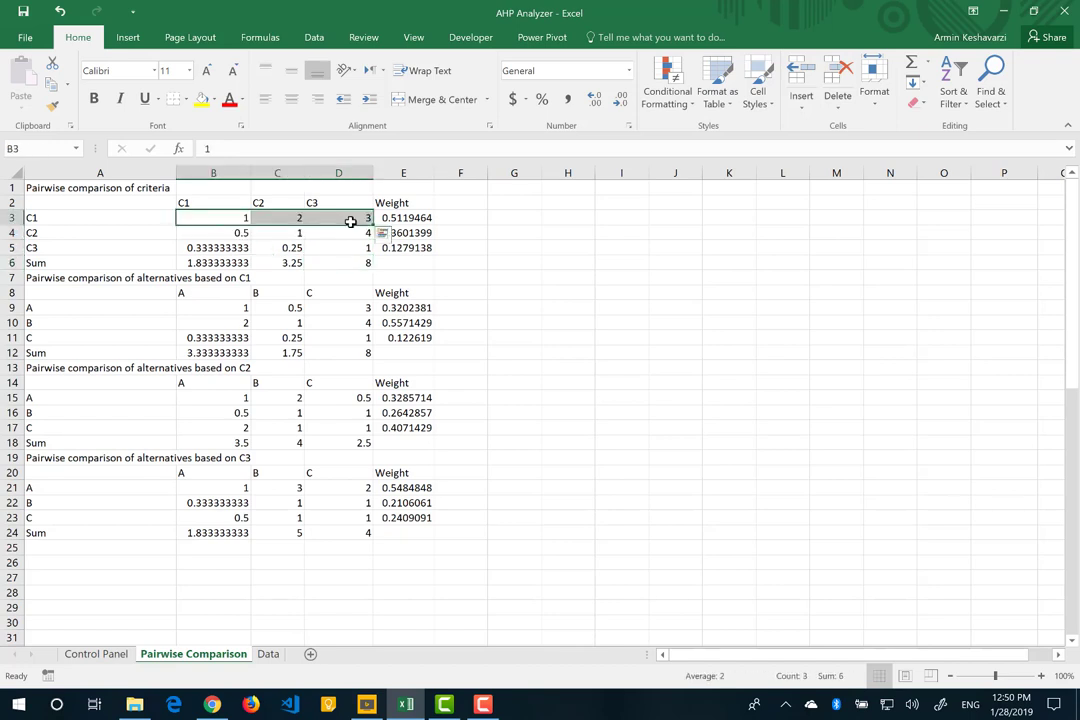
{"action": "left_click", "coordinate": [430, 219]}
Step: Inspect the C2-vs-C1 reciprocal formula, C3's weight and B's weight under C1, then return to Control Panel
{"action": "left_click", "coordinate": [232, 233]}
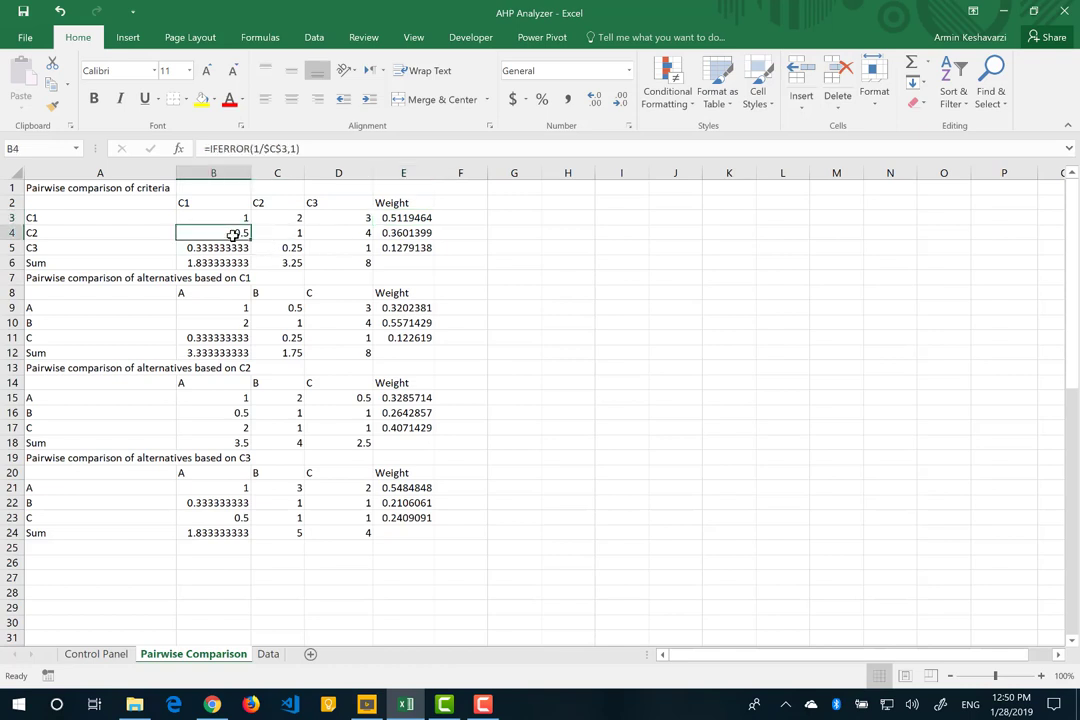
{"action": "key", "text": "Right"}
{"action": "key", "text": "Right"}
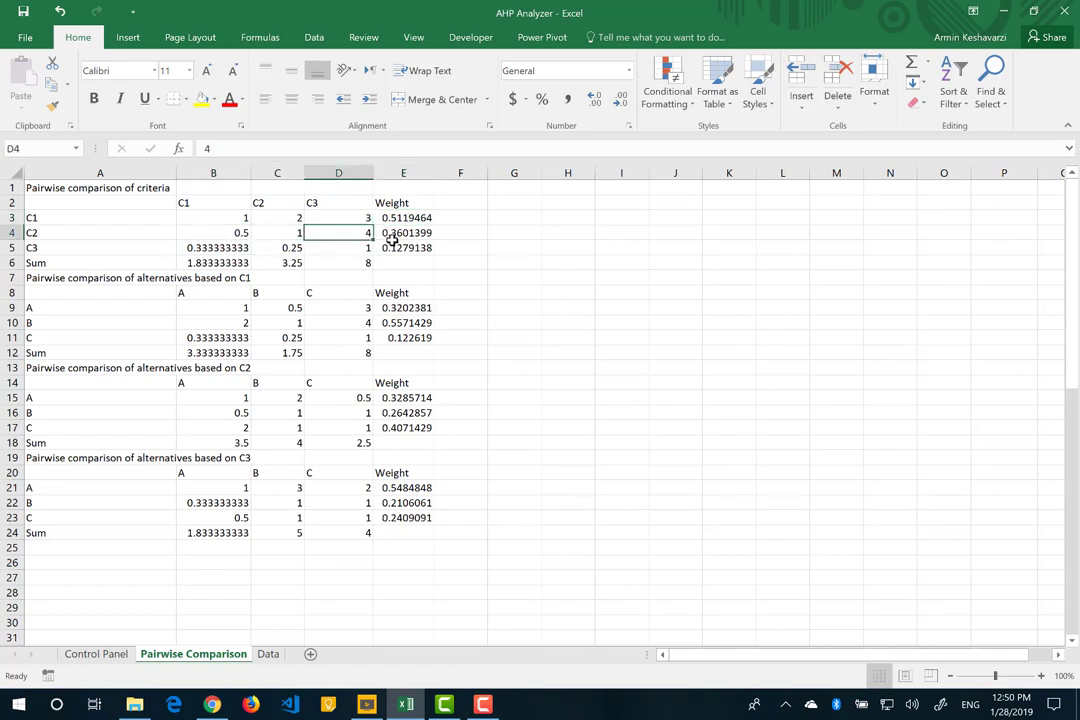
{"action": "left_click", "coordinate": [395, 244]}
{"action": "left_click", "coordinate": [401, 203]}
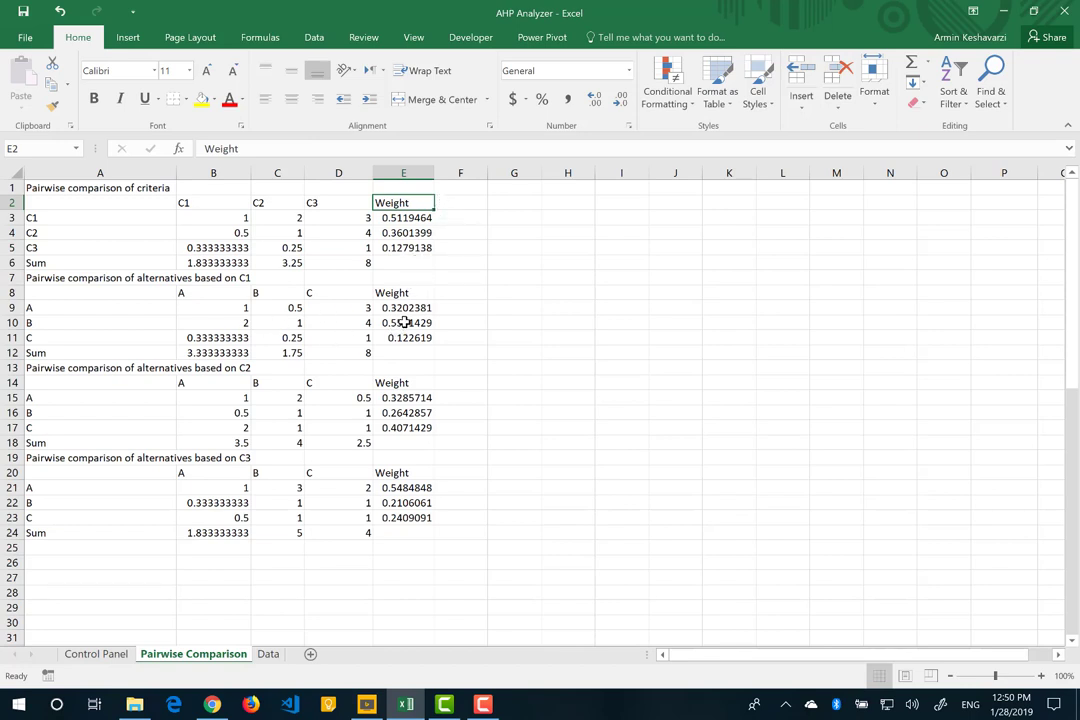
{"action": "left_click", "coordinate": [403, 322]}
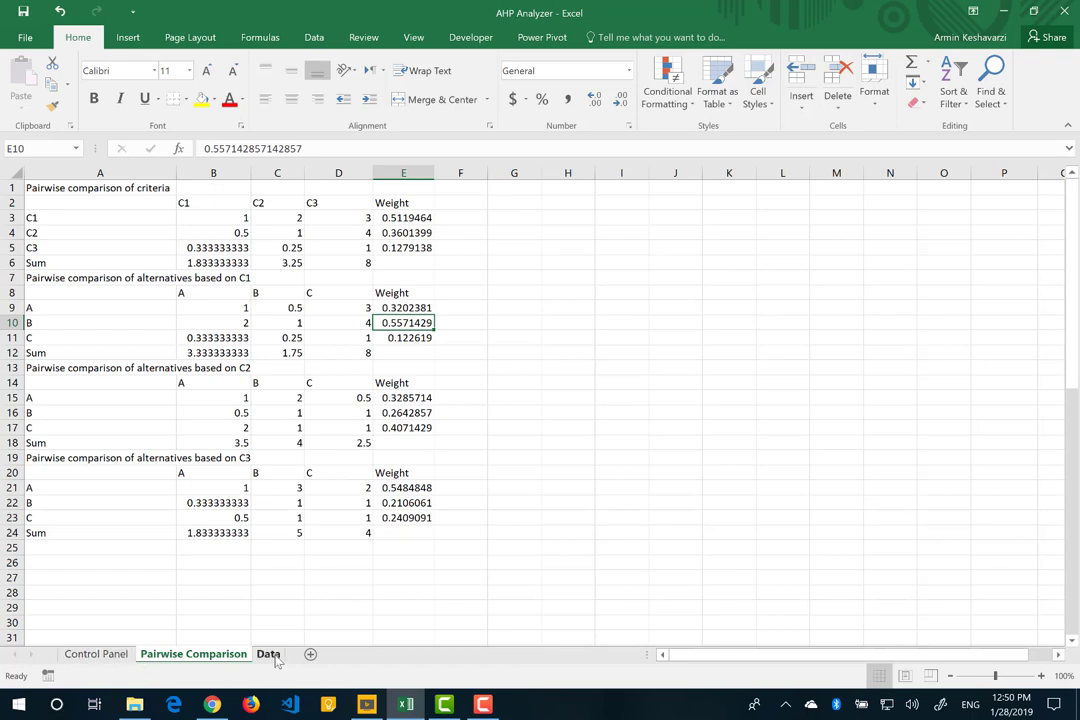
{"action": "left_click", "coordinate": [96, 655]}
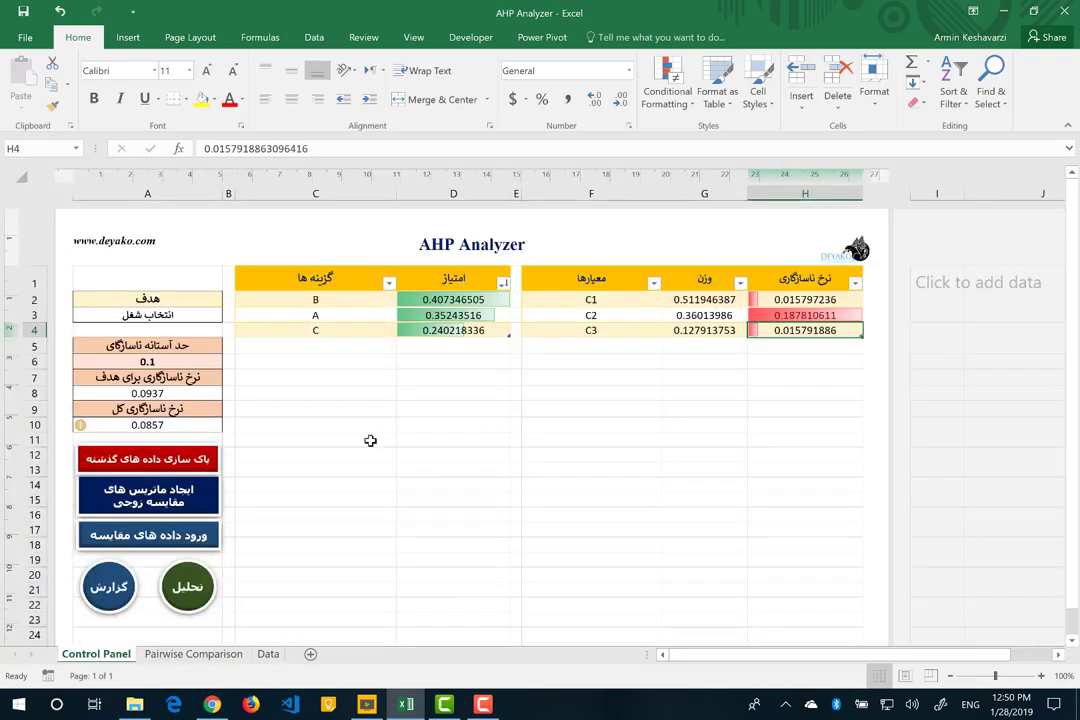
Step: Examine the Data sheet's random inconsistency table up to 1.6, highlighting the three-criteria value, then go to Pairwise Comparison
{"action": "left_click", "coordinate": [270, 654]}
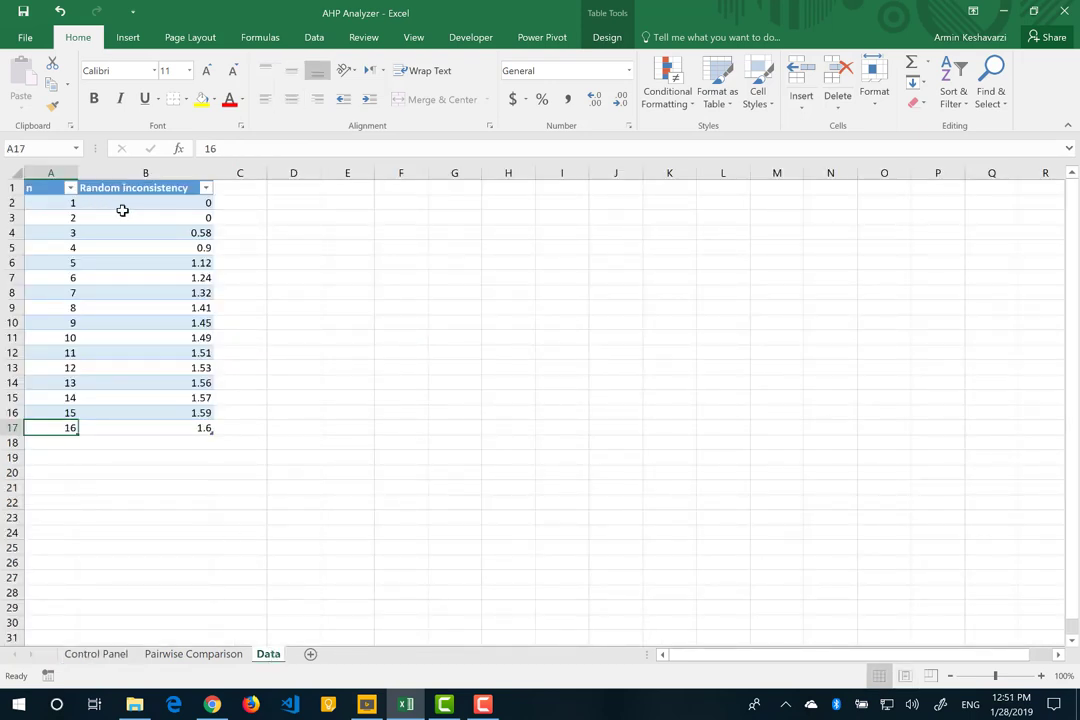
{"action": "left_click", "coordinate": [200, 655]}
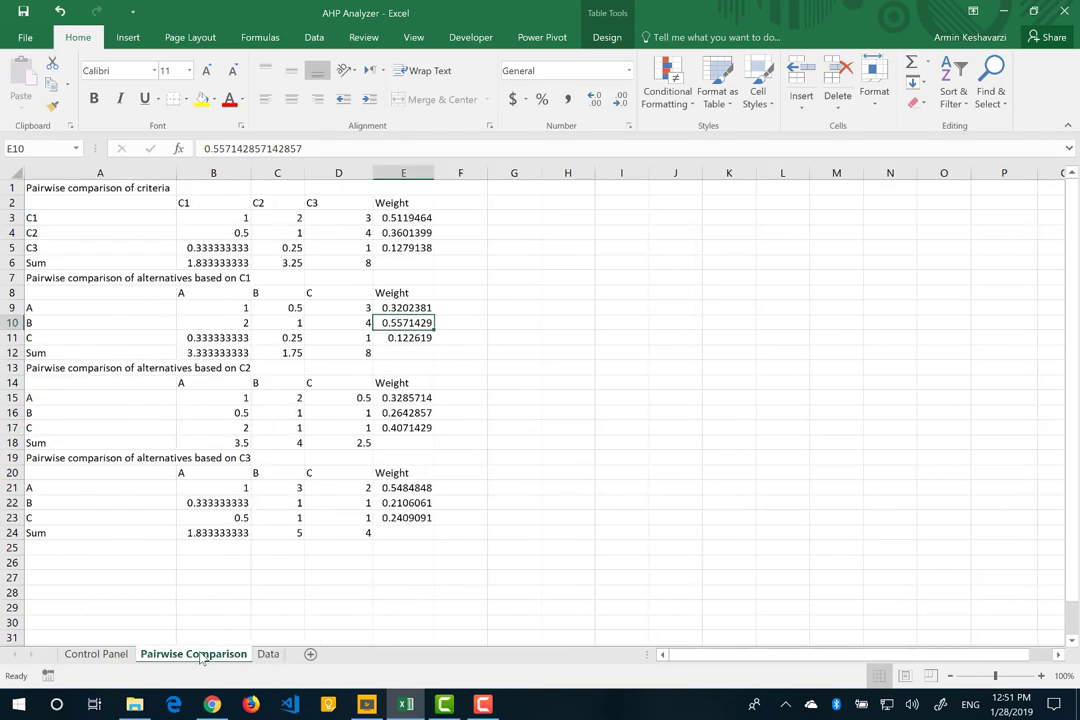
{"action": "left_click", "coordinate": [98, 655]}
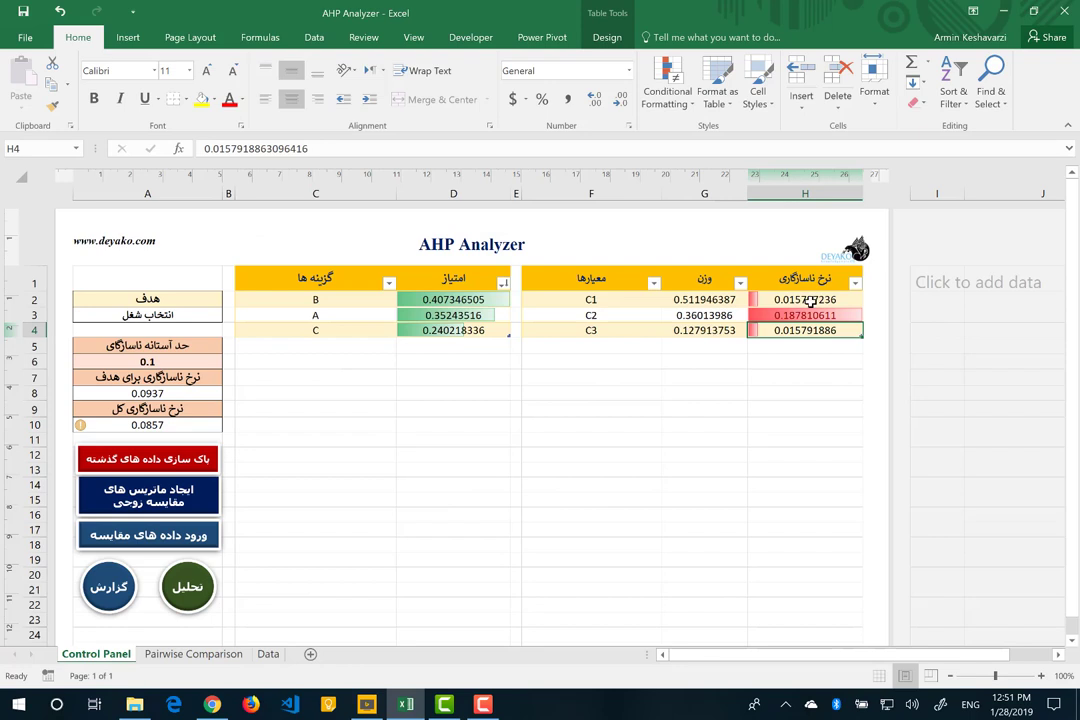
{"action": "left_click", "coordinate": [268, 654]}
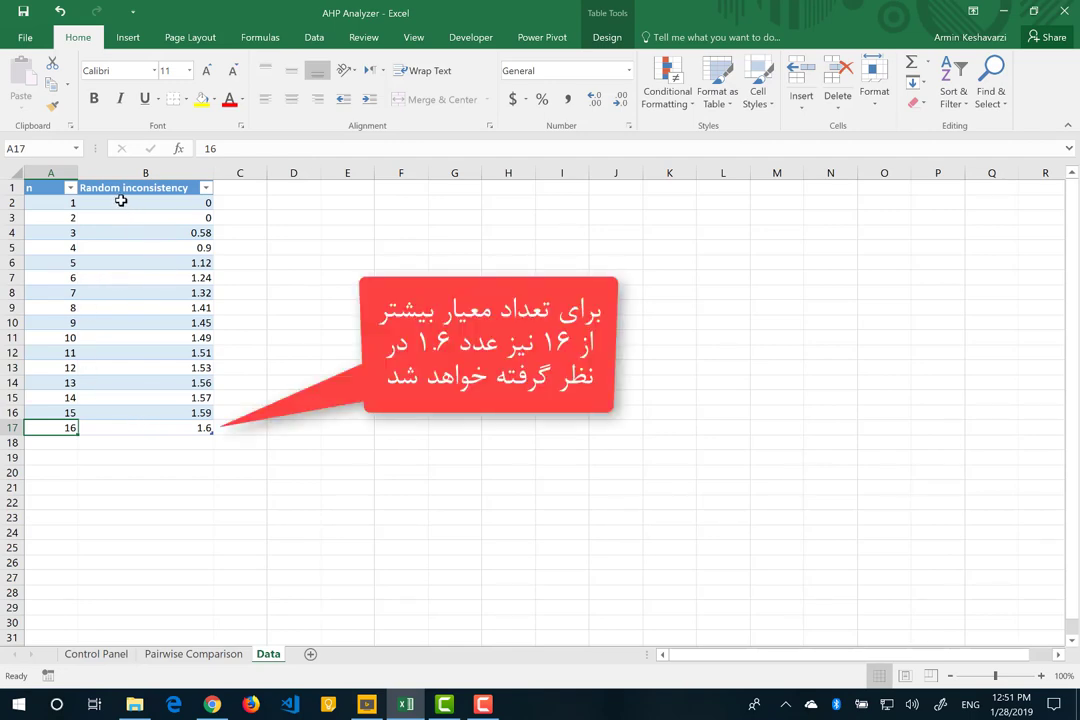
{"action": "left_click_drag", "start_coordinate": [120, 201], "coordinate": [68, 422]}
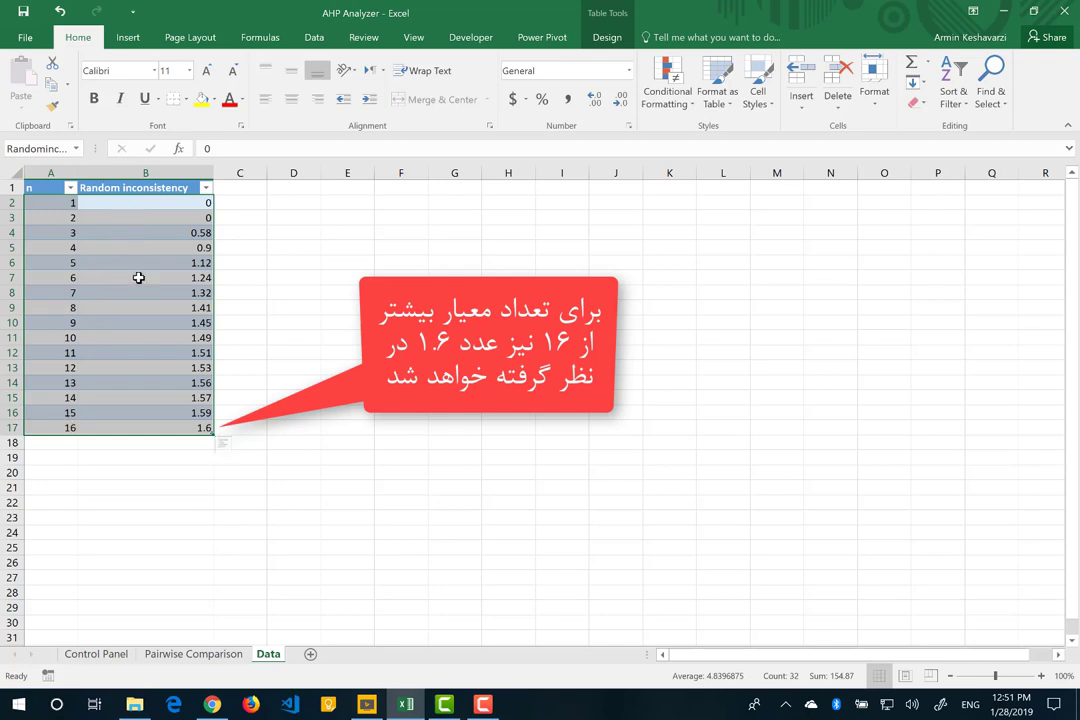
{"action": "left_click", "coordinate": [135, 246]}
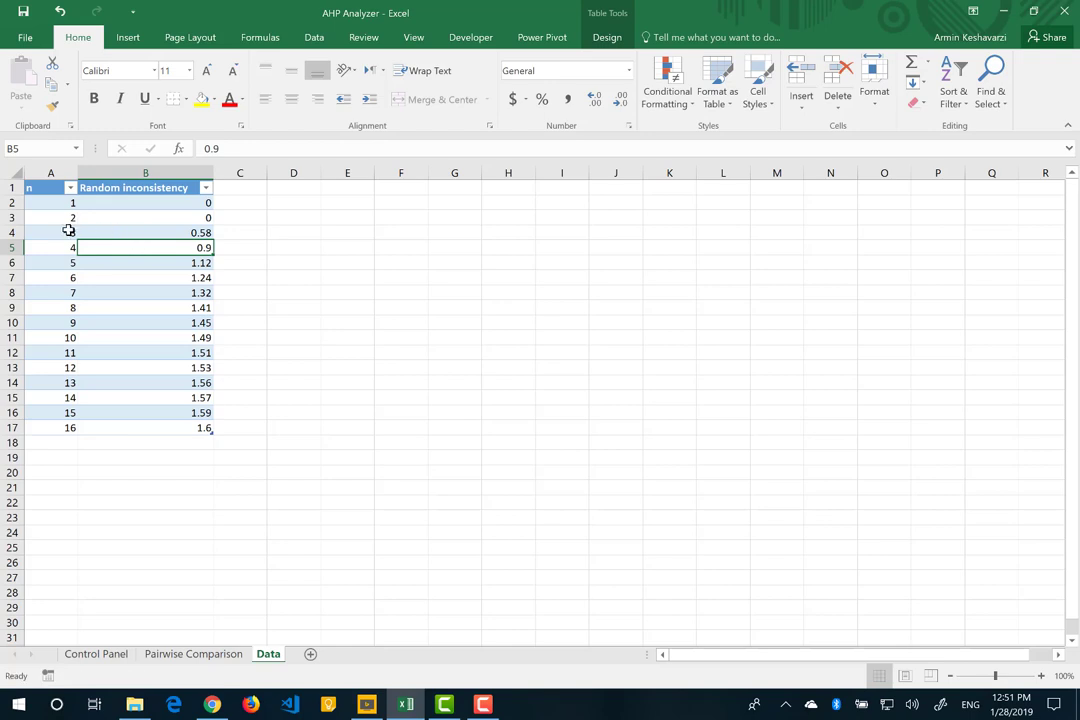
{"action": "left_click_drag", "start_coordinate": [68, 231], "coordinate": [125, 230]}
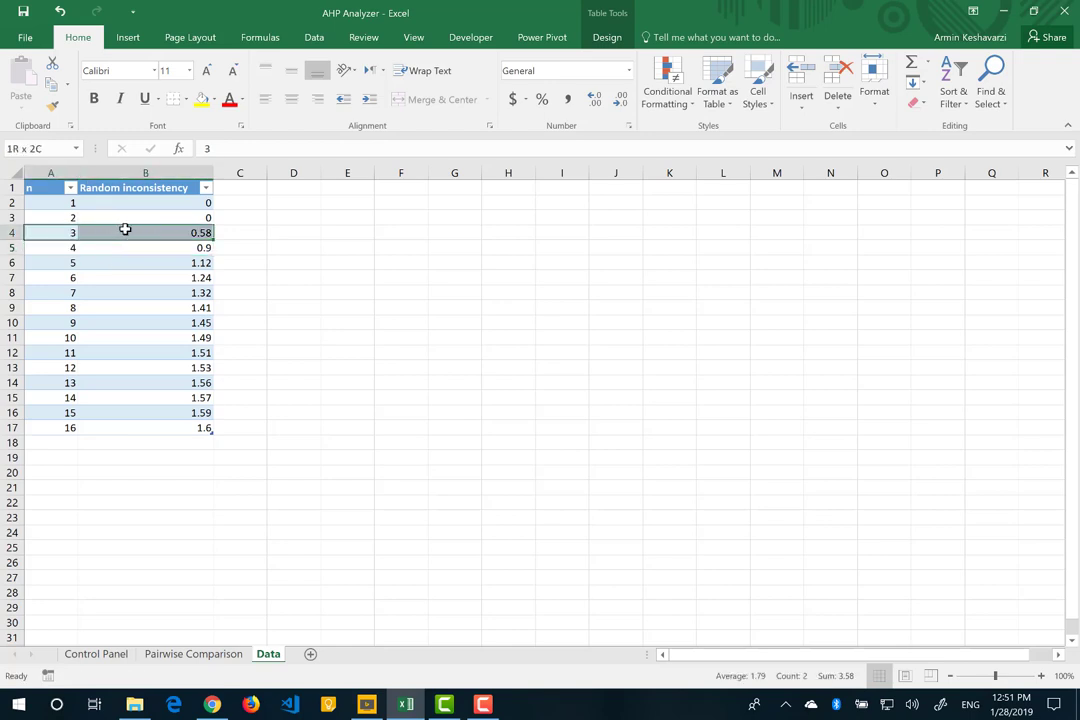
{"action": "left_click", "coordinate": [212, 654]}
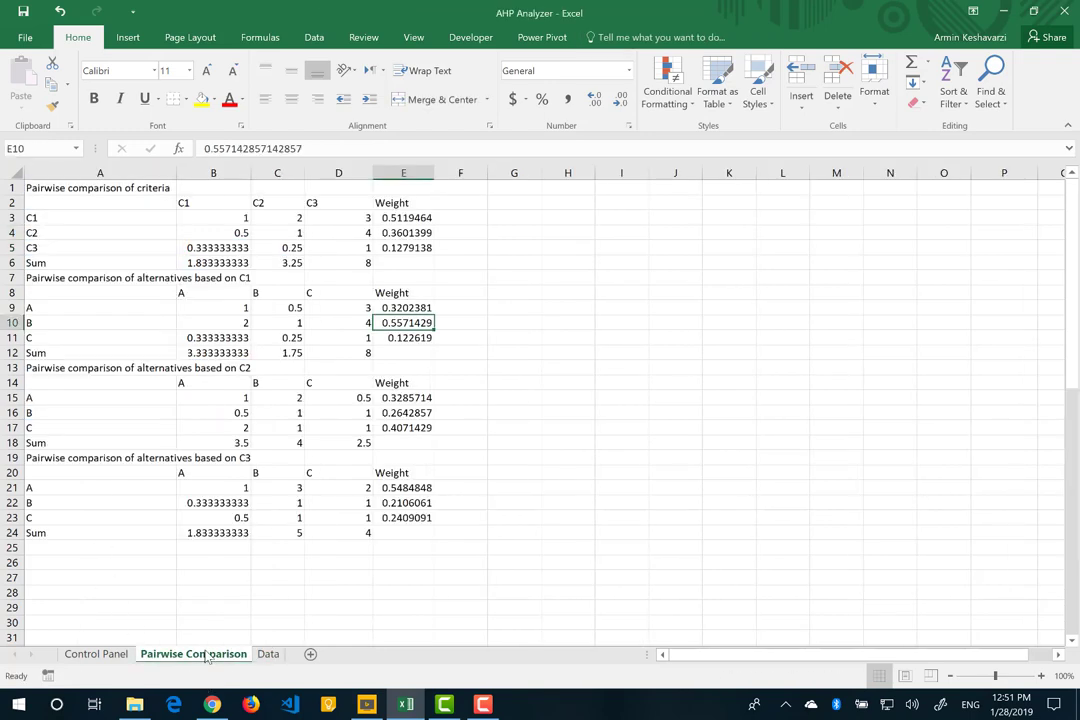
Step: Check the criteria inconsistency rates and the overall rate of 0.0857 on the Control Panel dashboard
{"action": "left_click", "coordinate": [98, 654]}
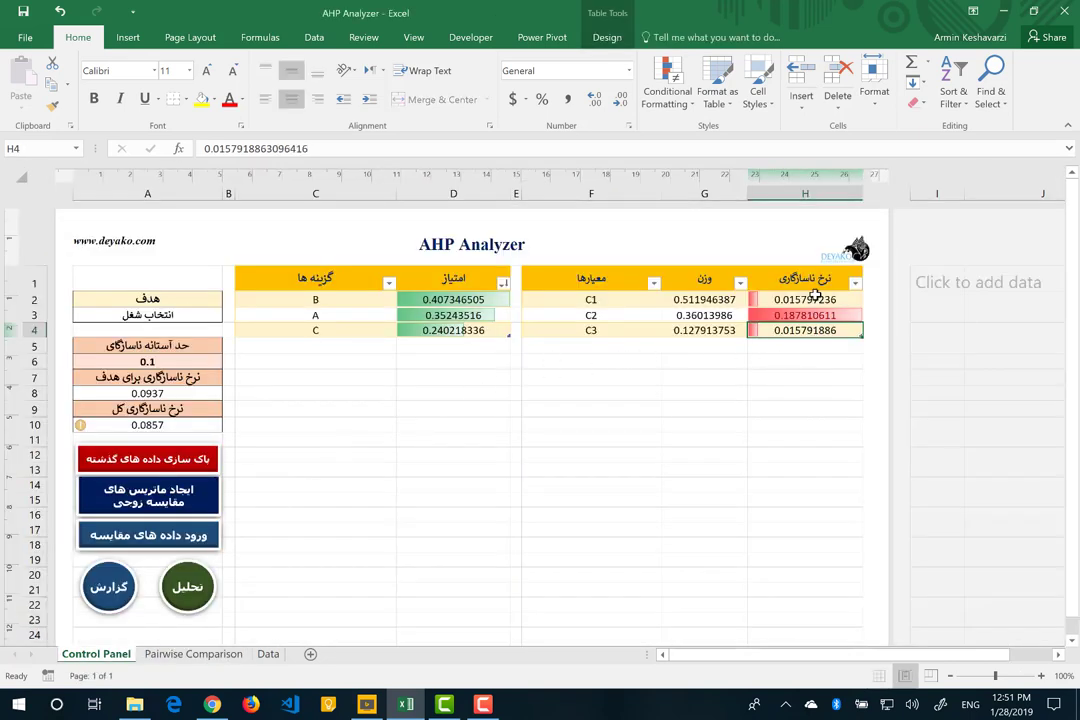
{"action": "left_click_drag", "start_coordinate": [815, 297], "coordinate": [806, 330]}
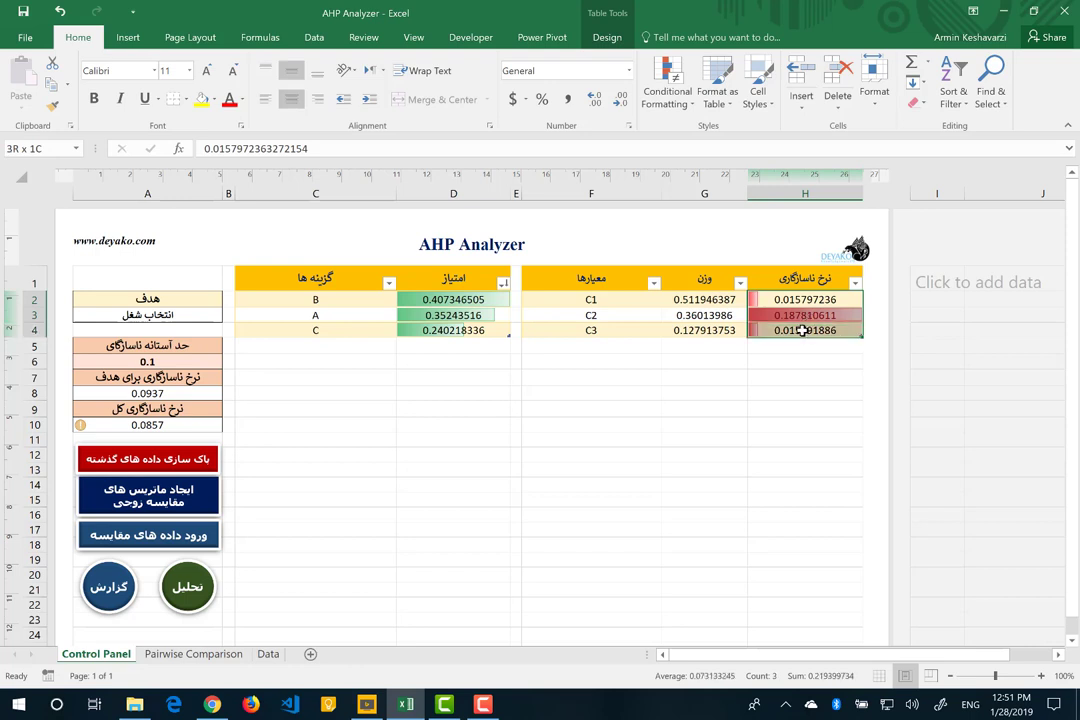
{"action": "left_click", "coordinate": [126, 424]}
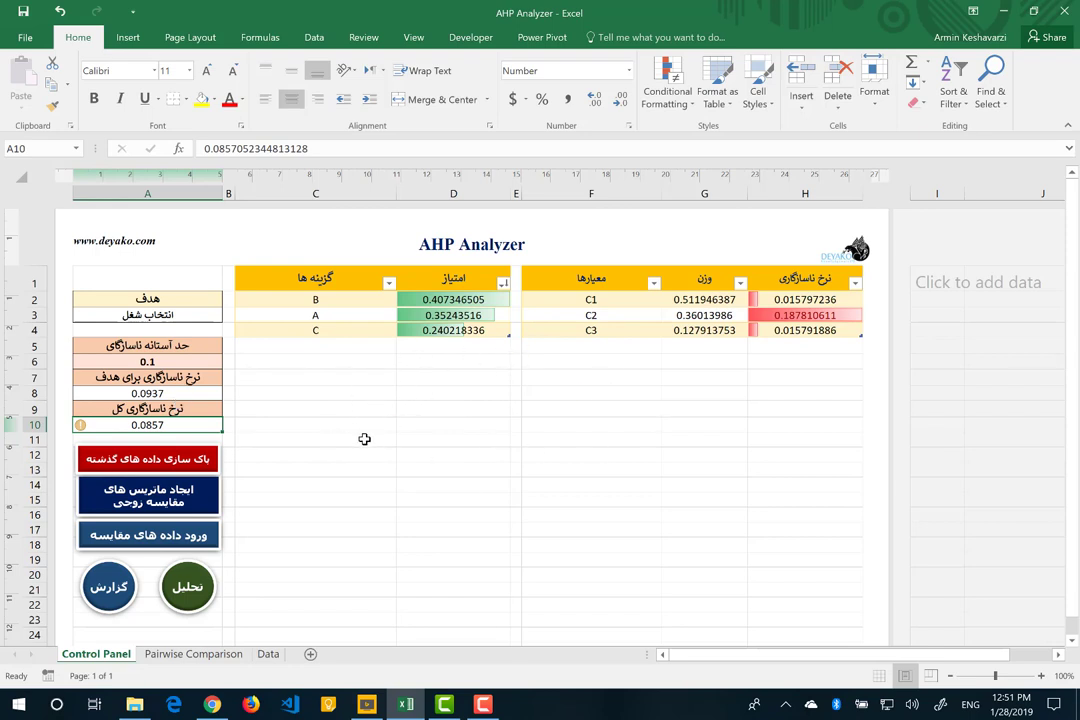
{"action": "left_click", "coordinate": [190, 654]}
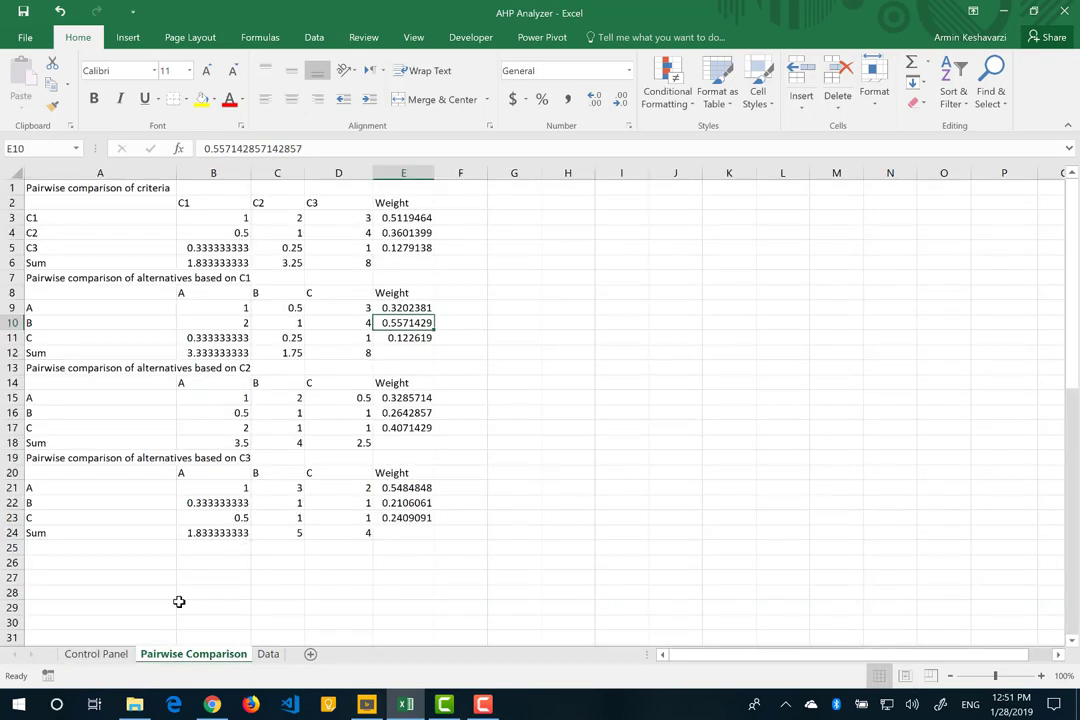
{"action": "left_click", "coordinate": [92, 655]}
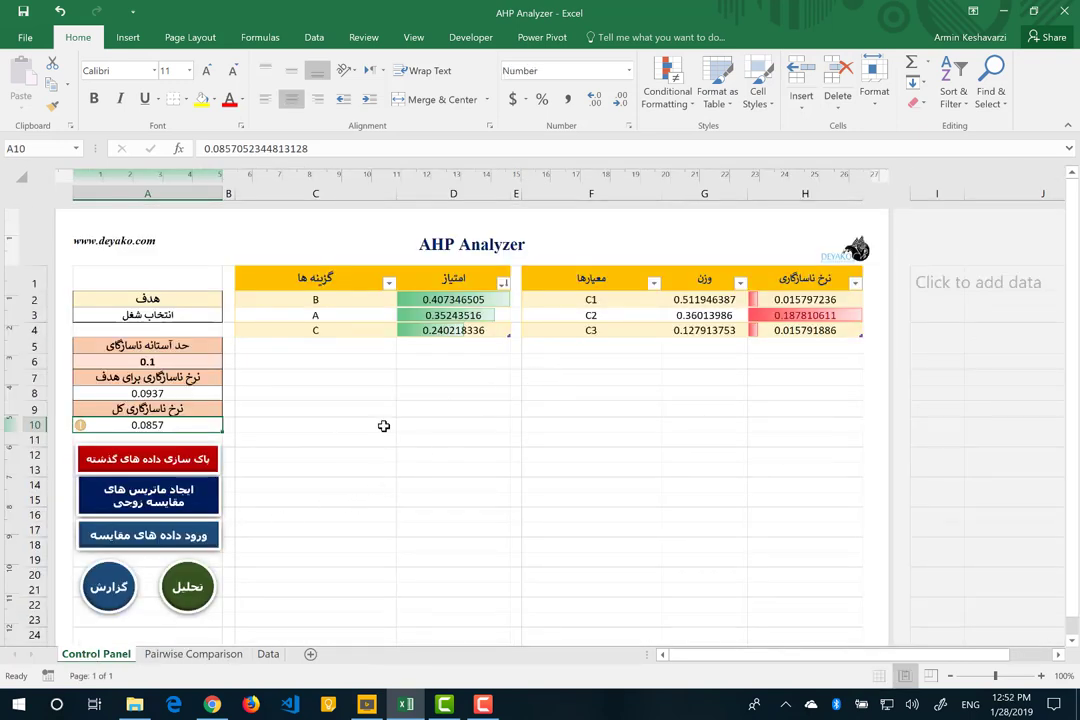
Step: Export the گزارش report as 'AHP Report' into the Desktop folder and confirm completion
{"action": "left_click", "coordinate": [85, 593]}
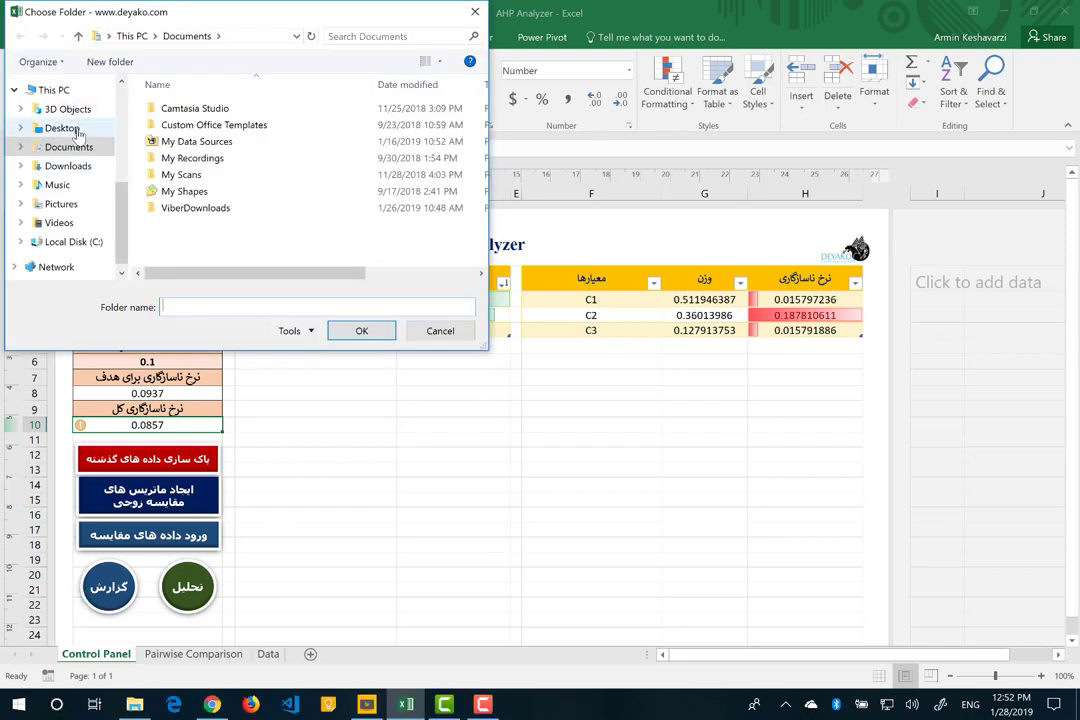
{"action": "left_click", "coordinate": [62, 128]}
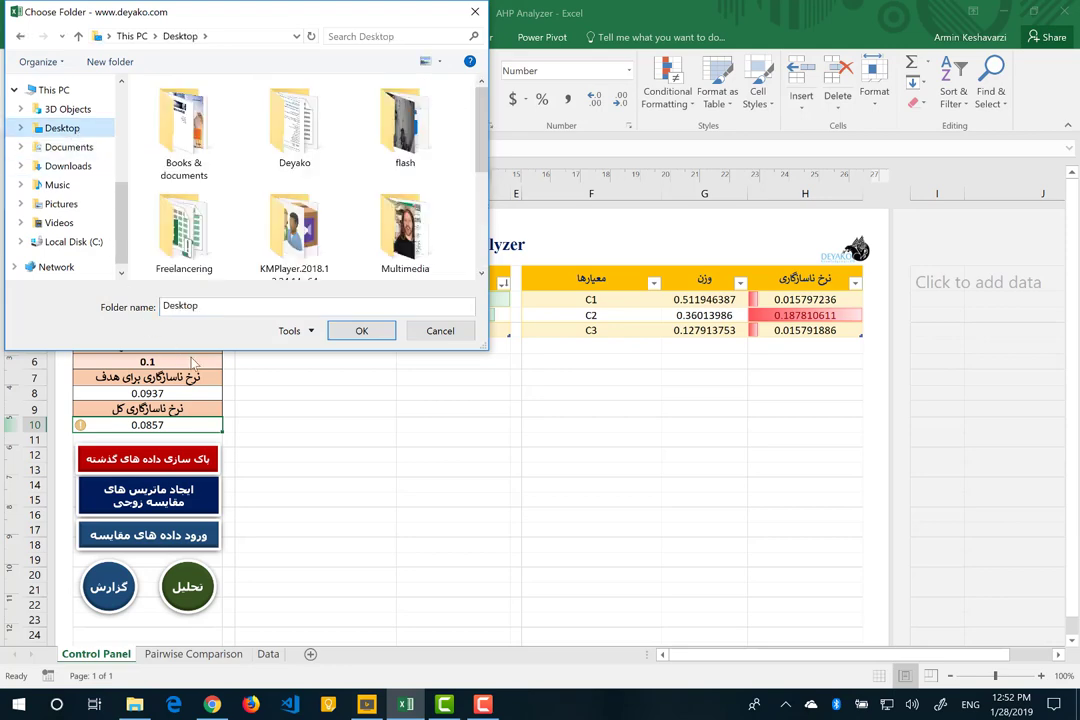
{"action": "left_click", "coordinate": [370, 334]}
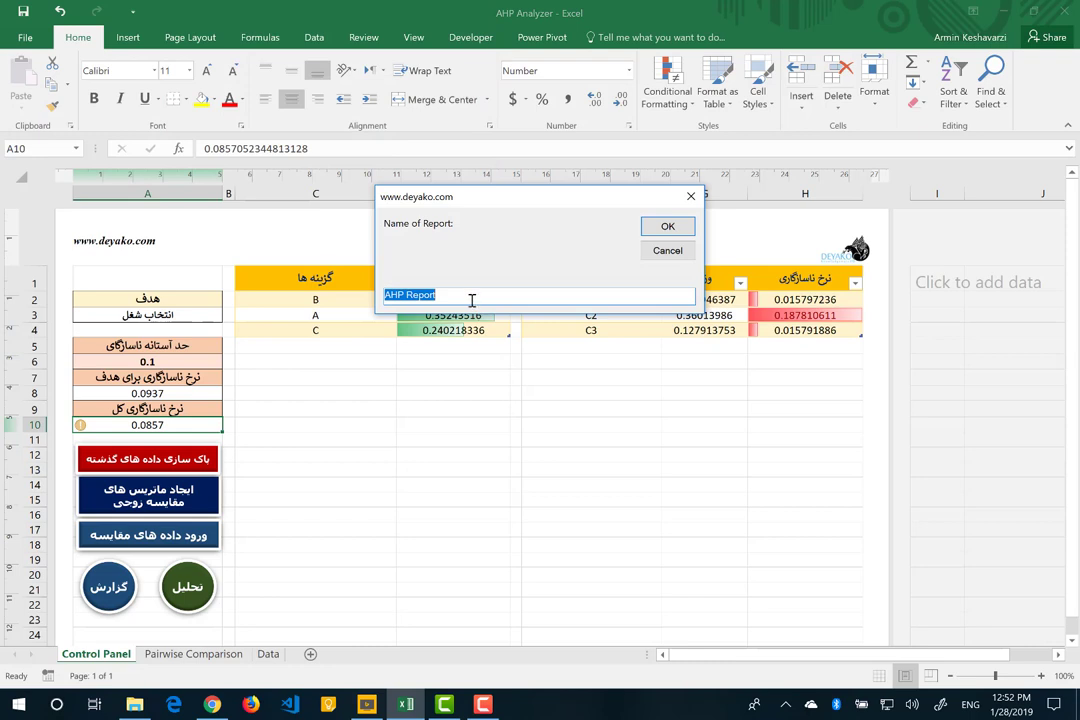
{"action": "left_click", "coordinate": [667, 227]}
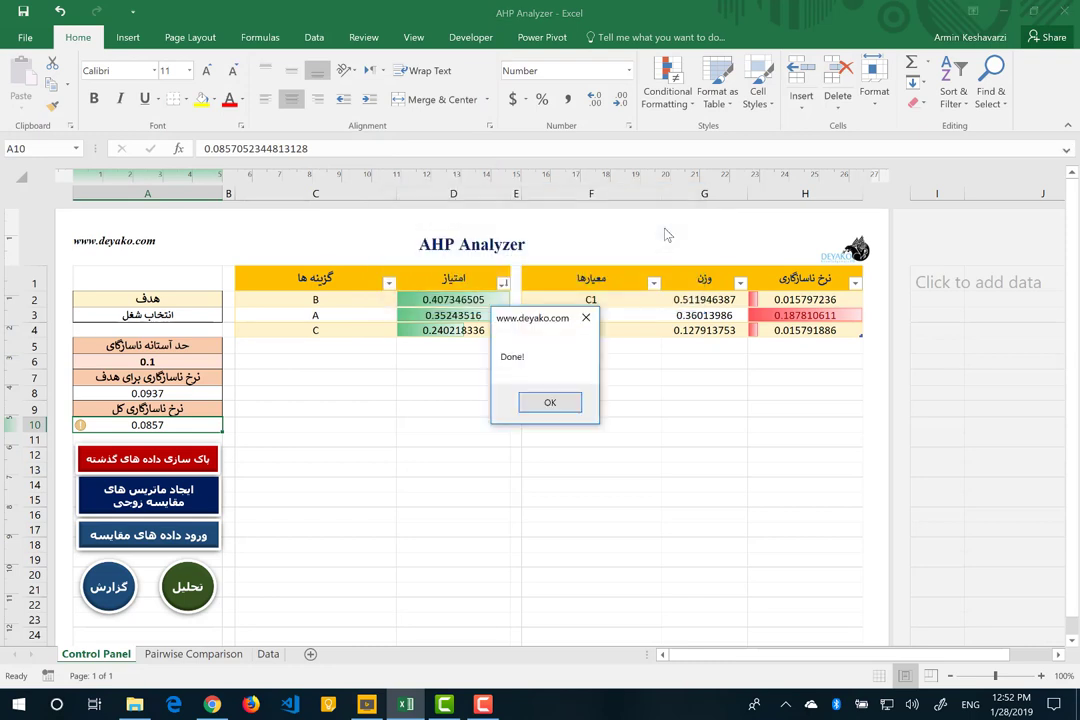
{"action": "left_click", "coordinate": [550, 401]}
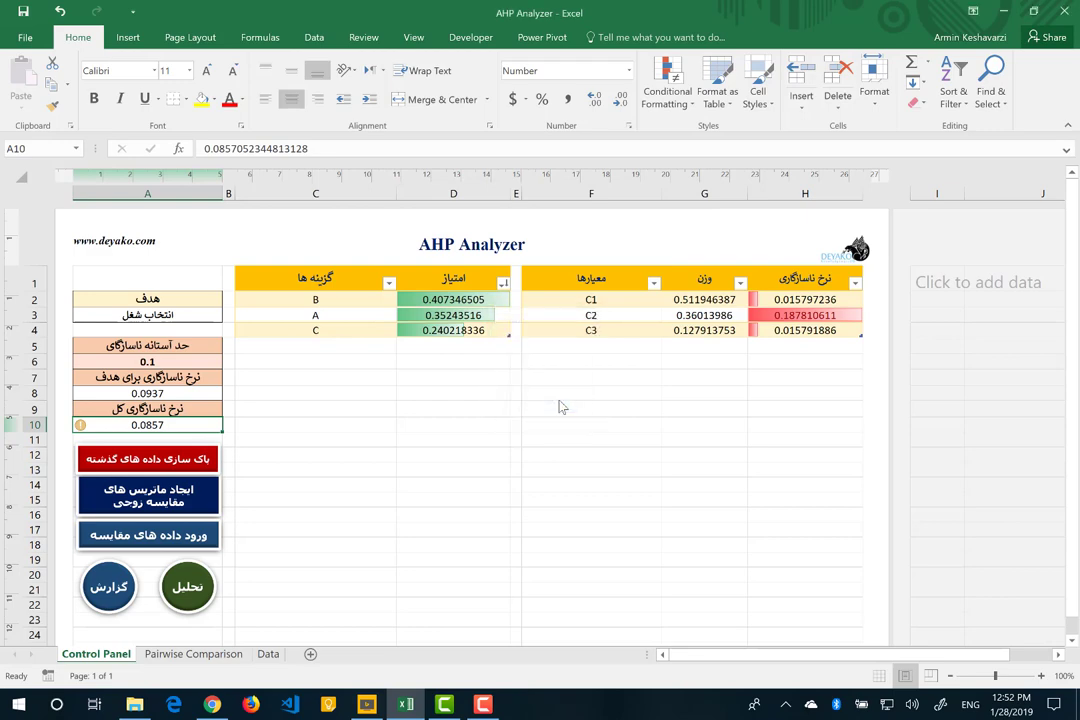
Step: Show the desktop and open the exported 'AHP Report' PDF in Foxit Reader
{"action": "key", "text": "super+d"}
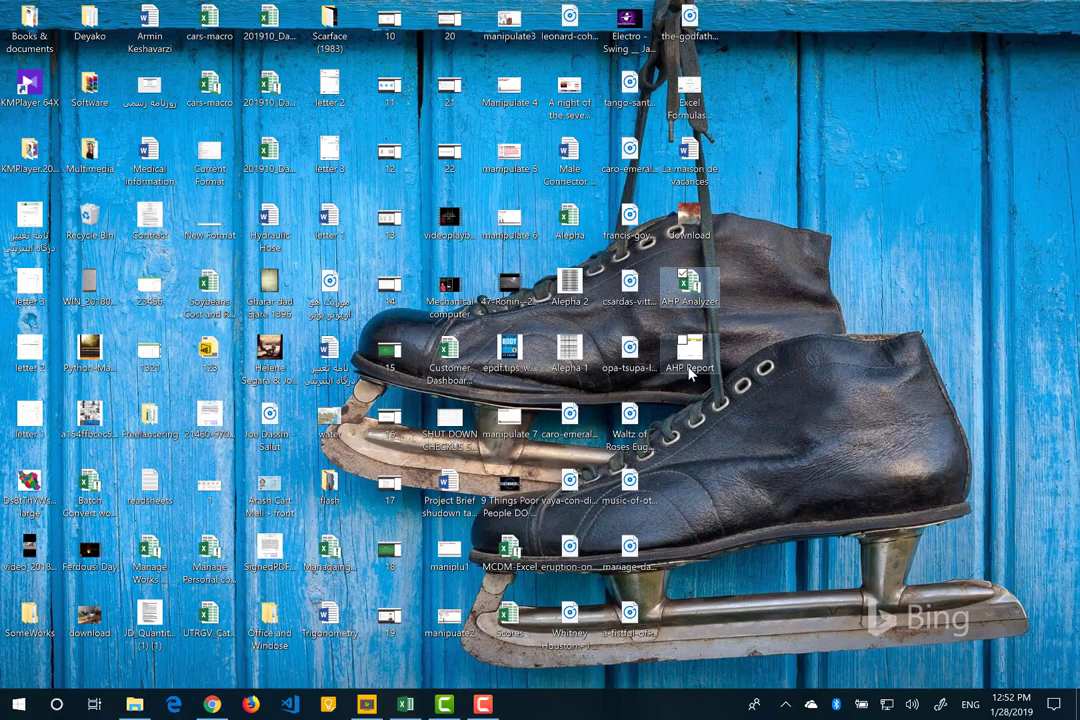
{"action": "double_click", "coordinate": [689, 360]}
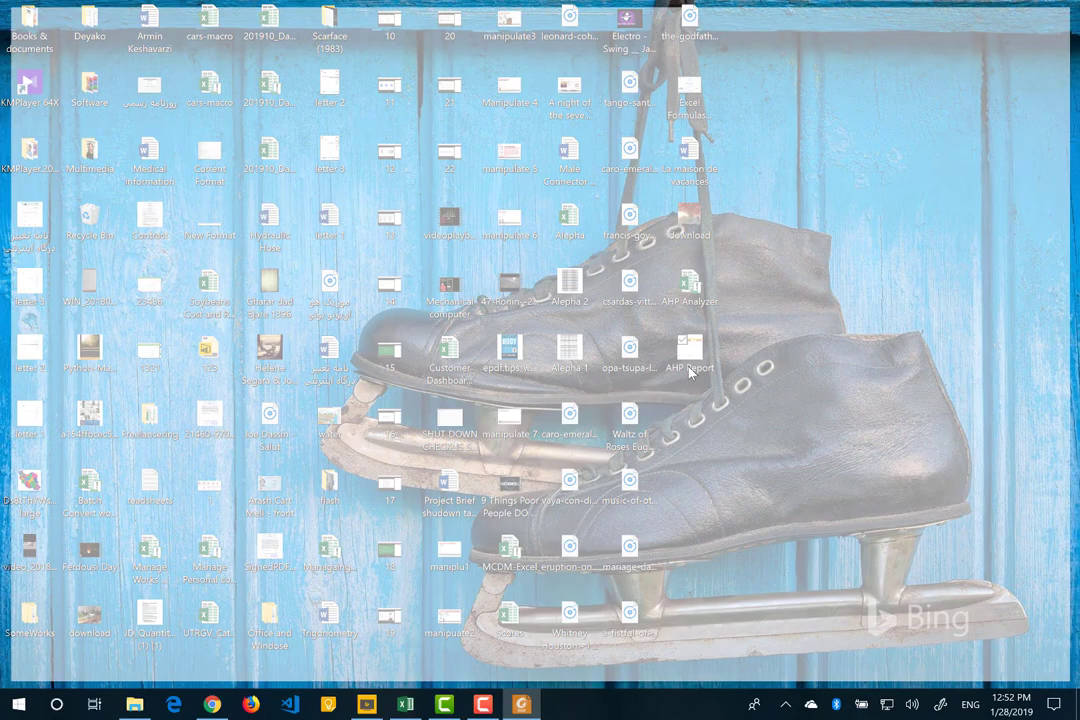